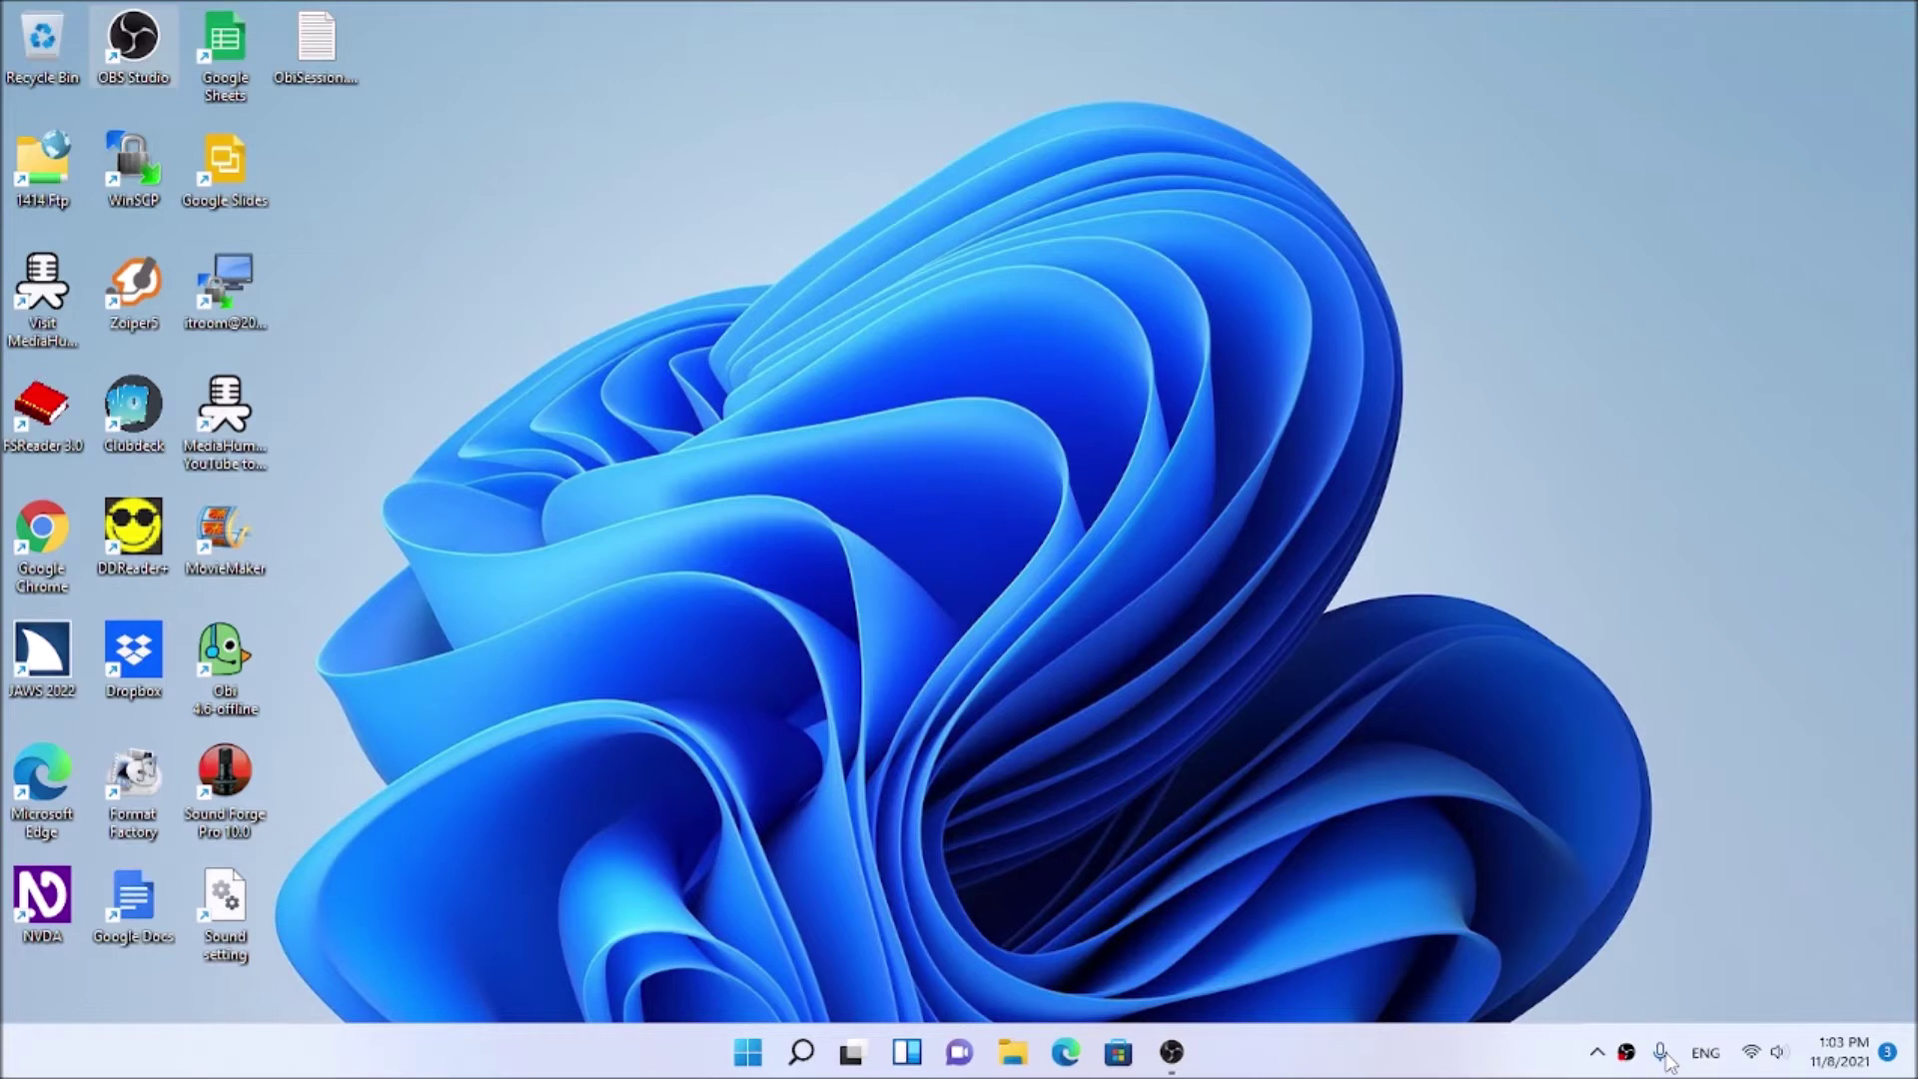
# Step: Examine the desktop icons around the Recycle Bin to see which system icons are present
pyautogui.press('Left')
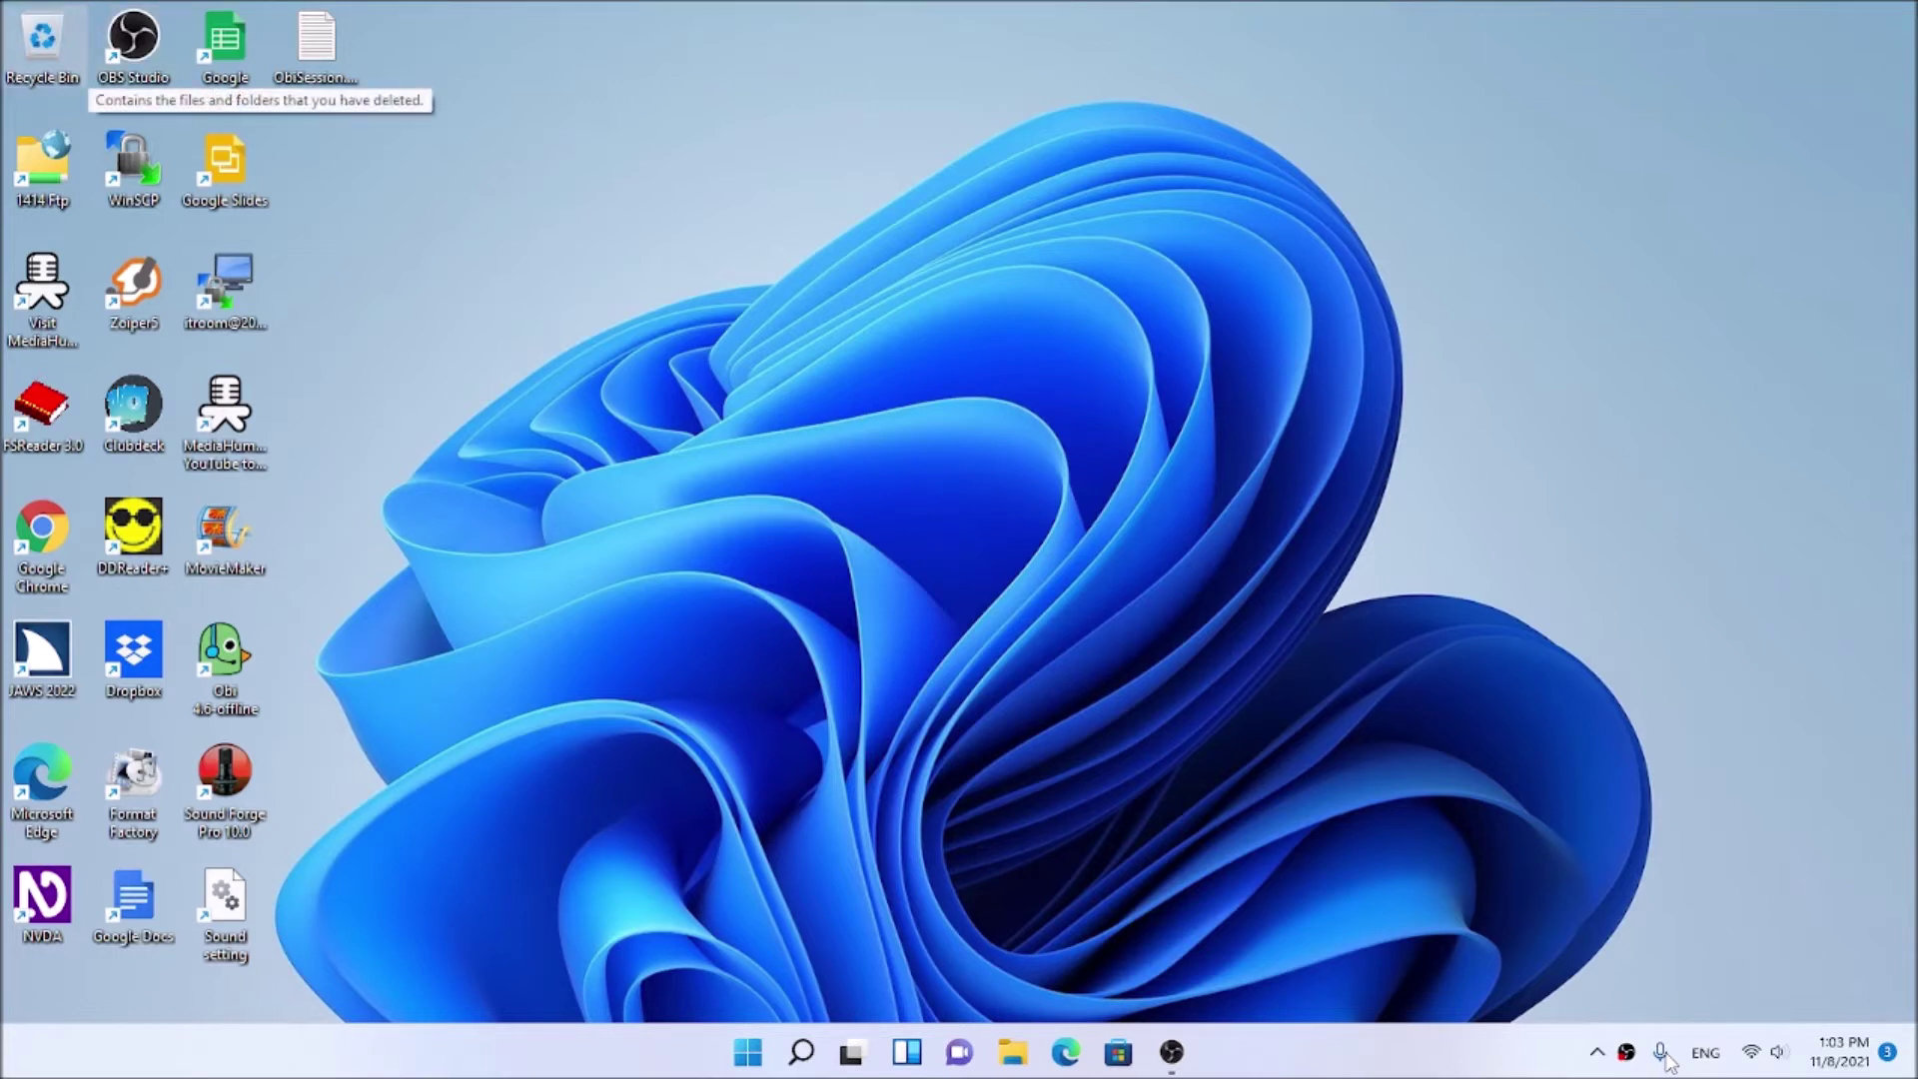
pyautogui.press('Down')
pyautogui.press('Up')
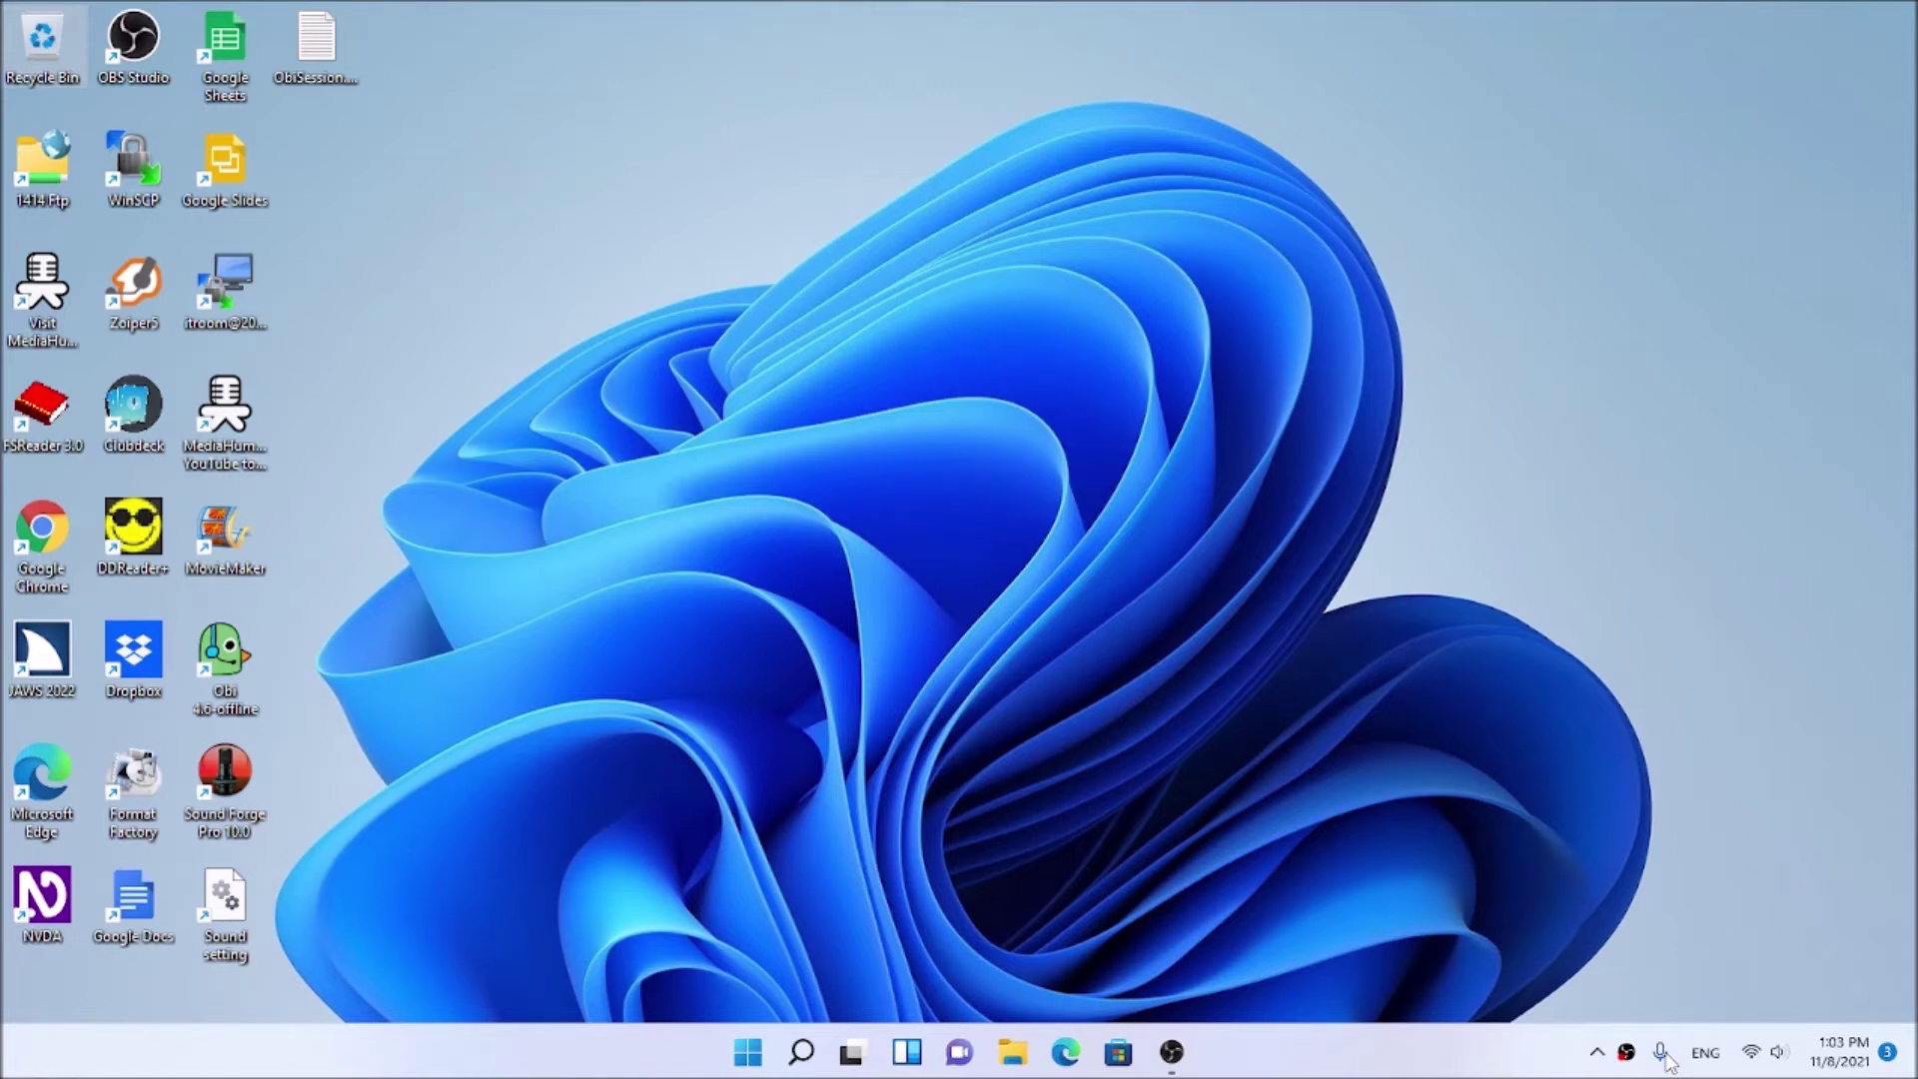
pyautogui.press('Down')
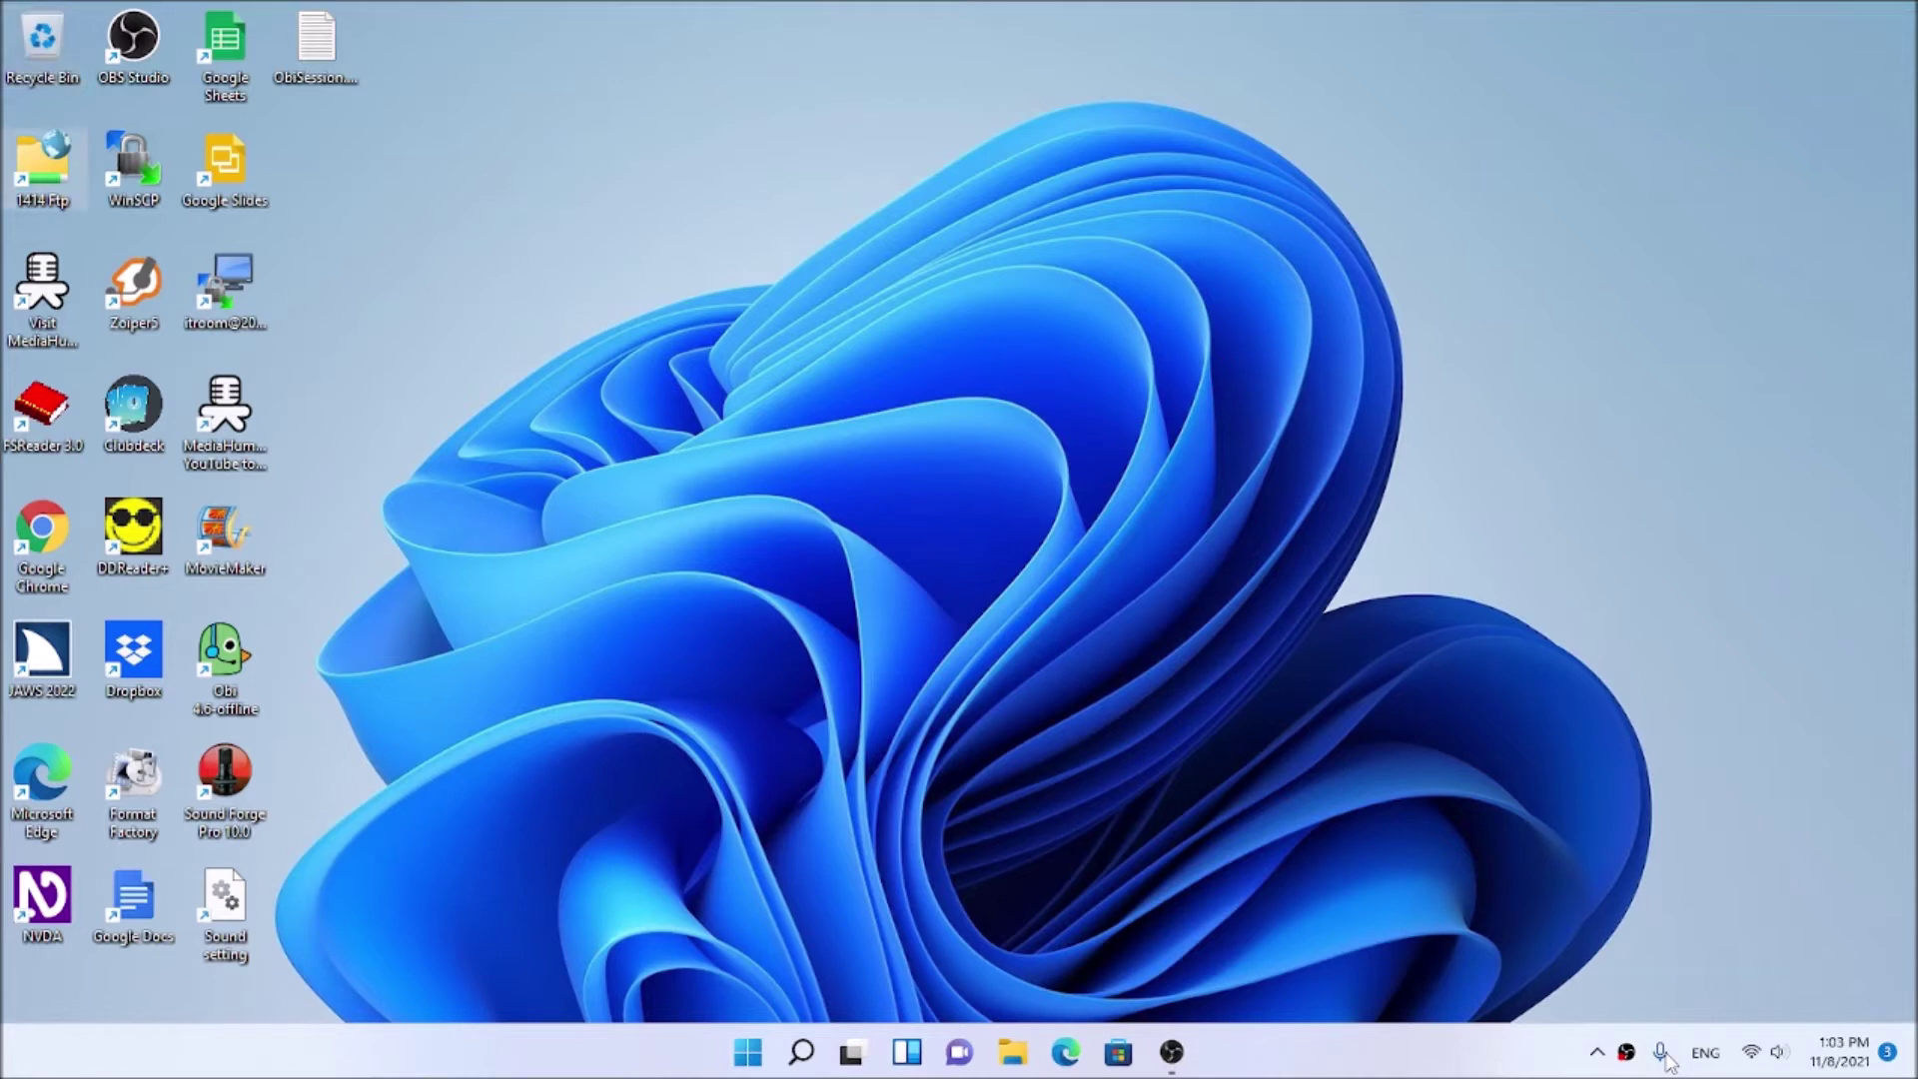
pyautogui.press('Up')
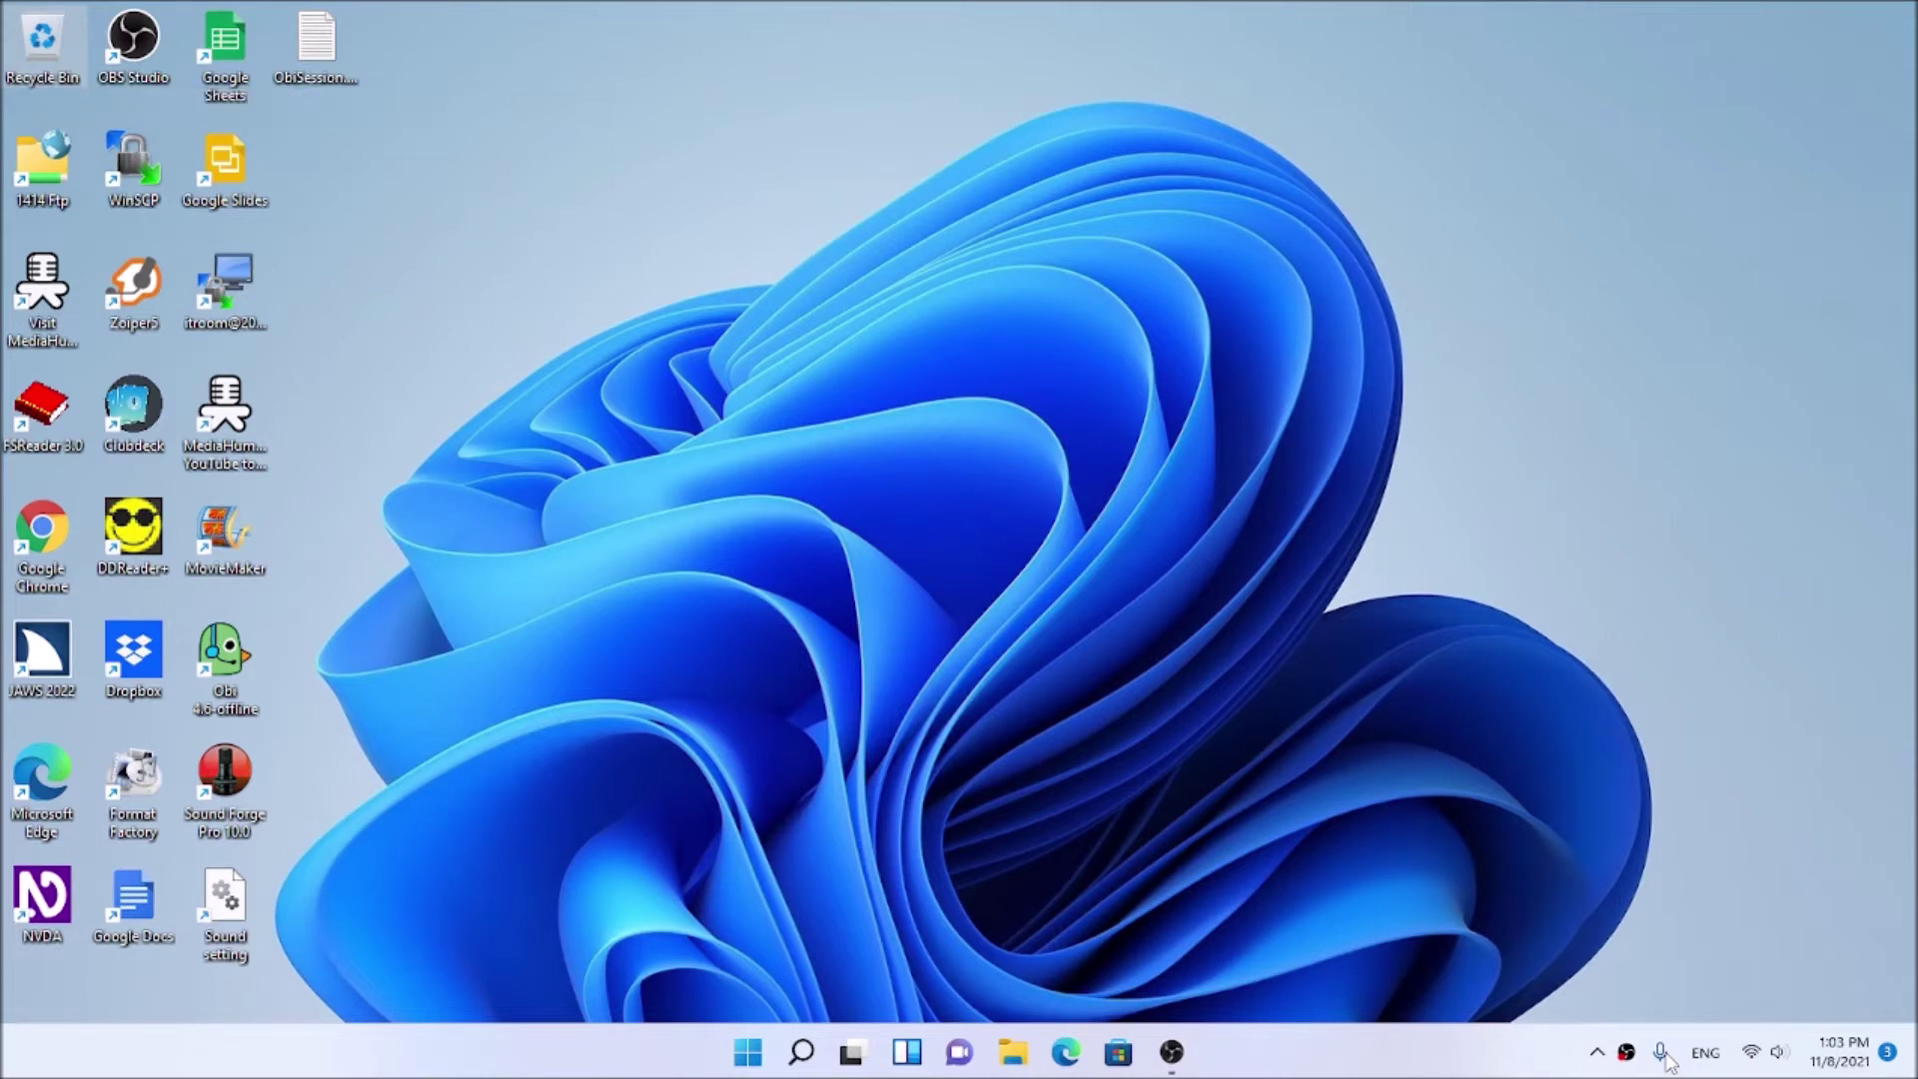
pyautogui.press('Down')
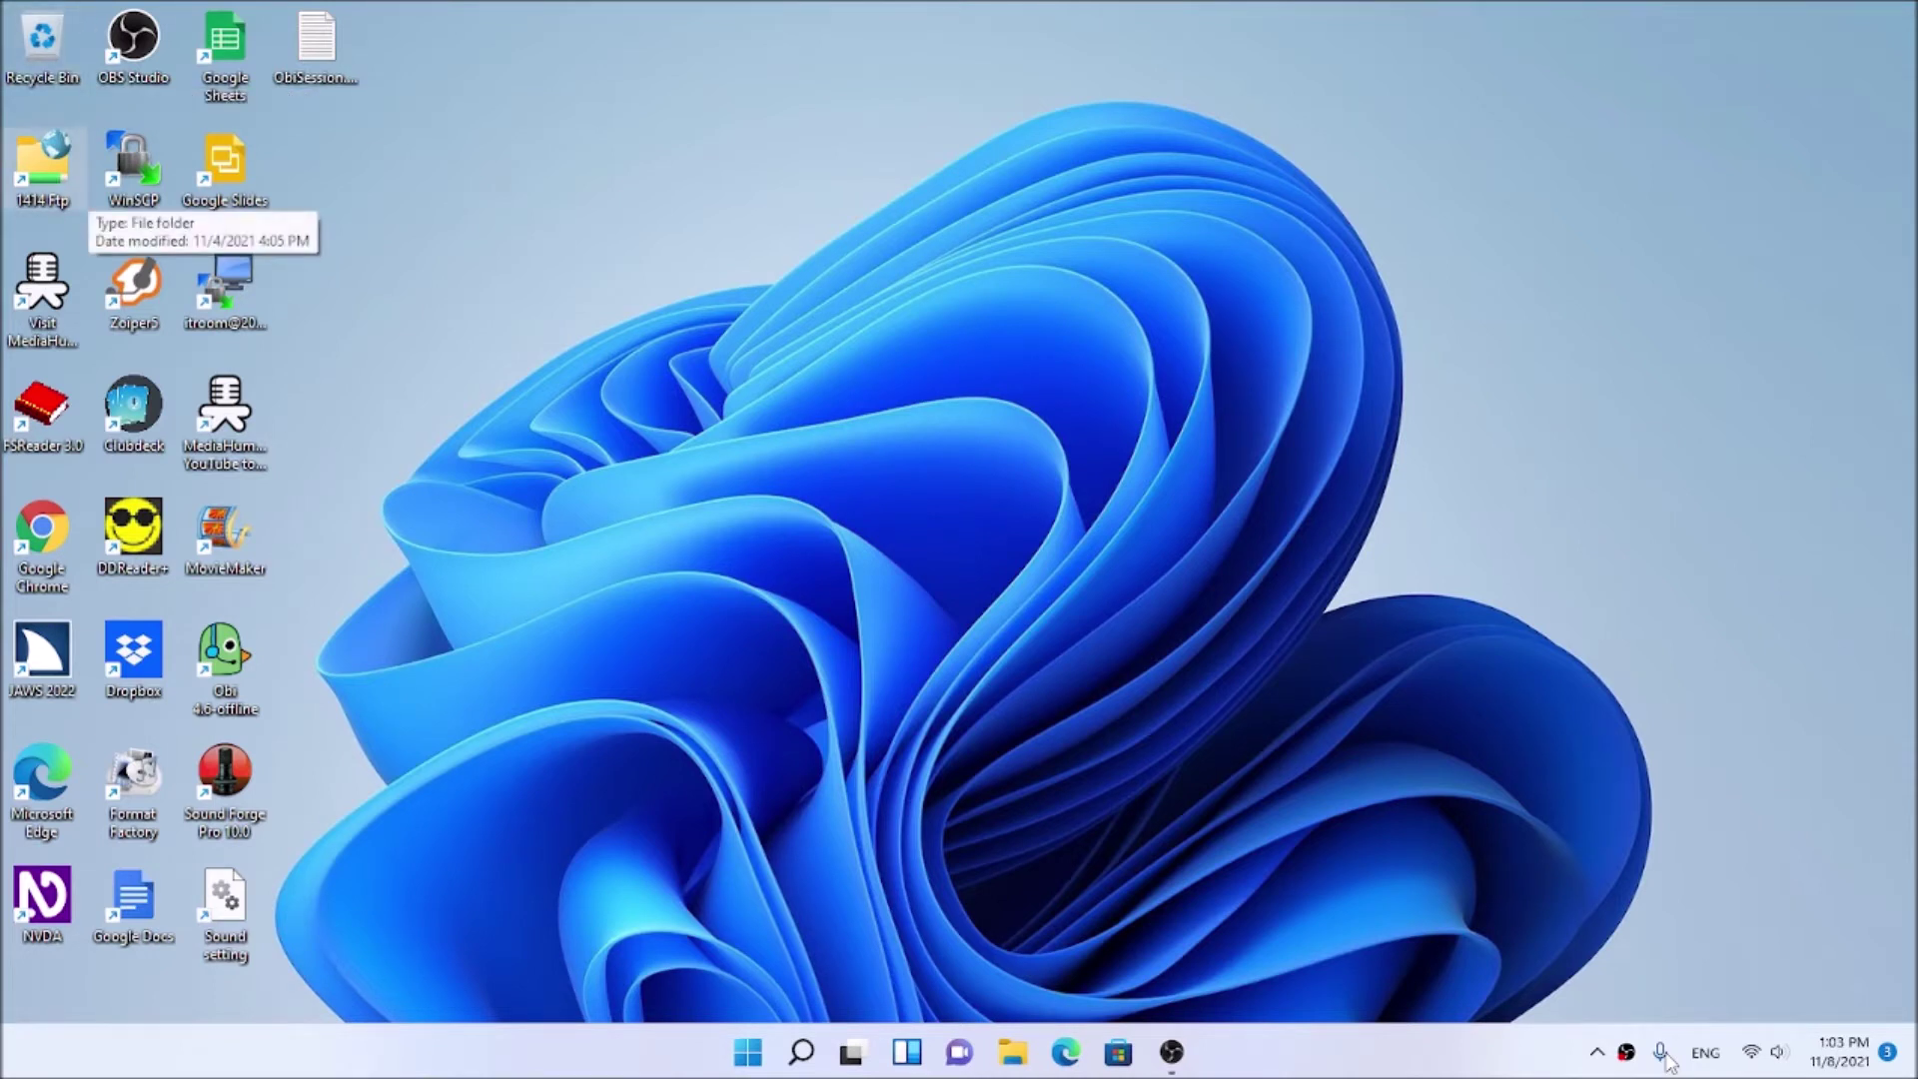
pyautogui.press('Up')
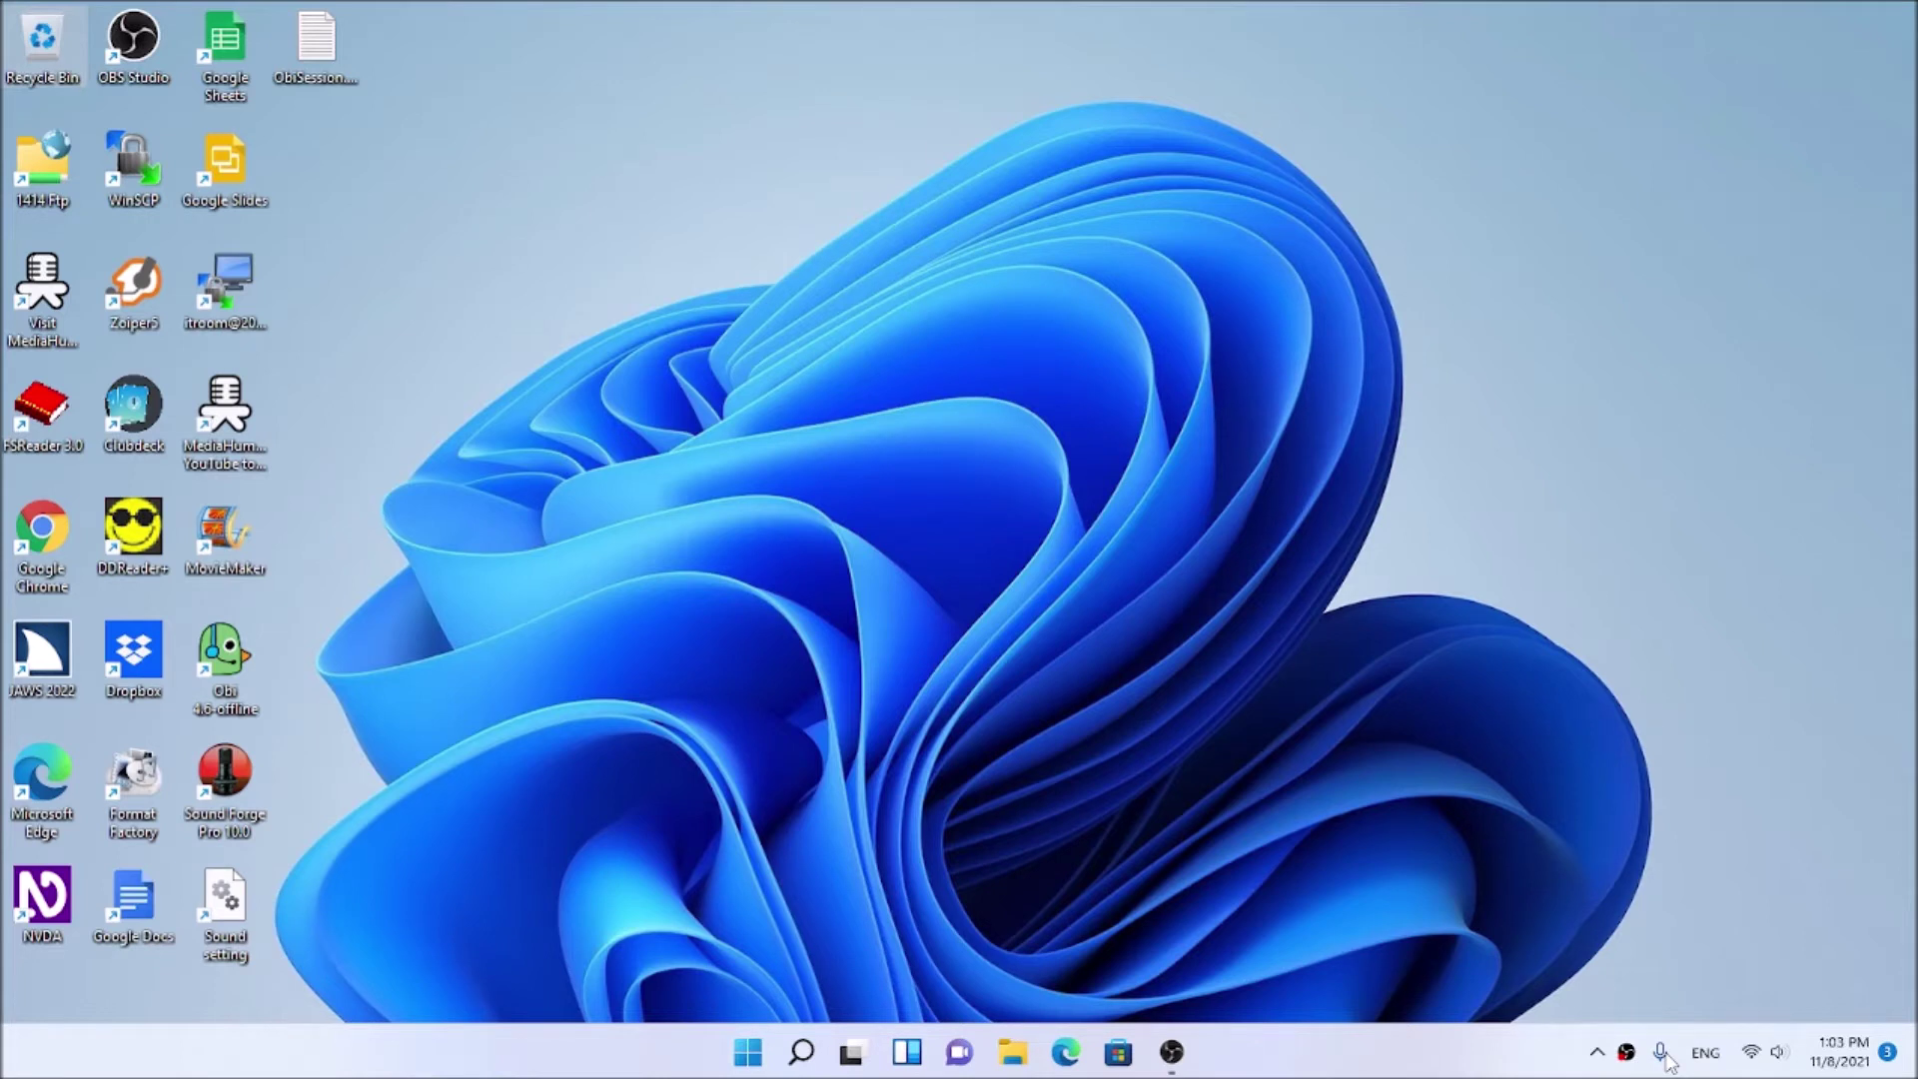
pyautogui.press('Down')
pyautogui.press('Up')
pyautogui.press('Down')
pyautogui.press('Up')
# Step: Search the system for "the" and open Themes and related settings
pyautogui.press('super')
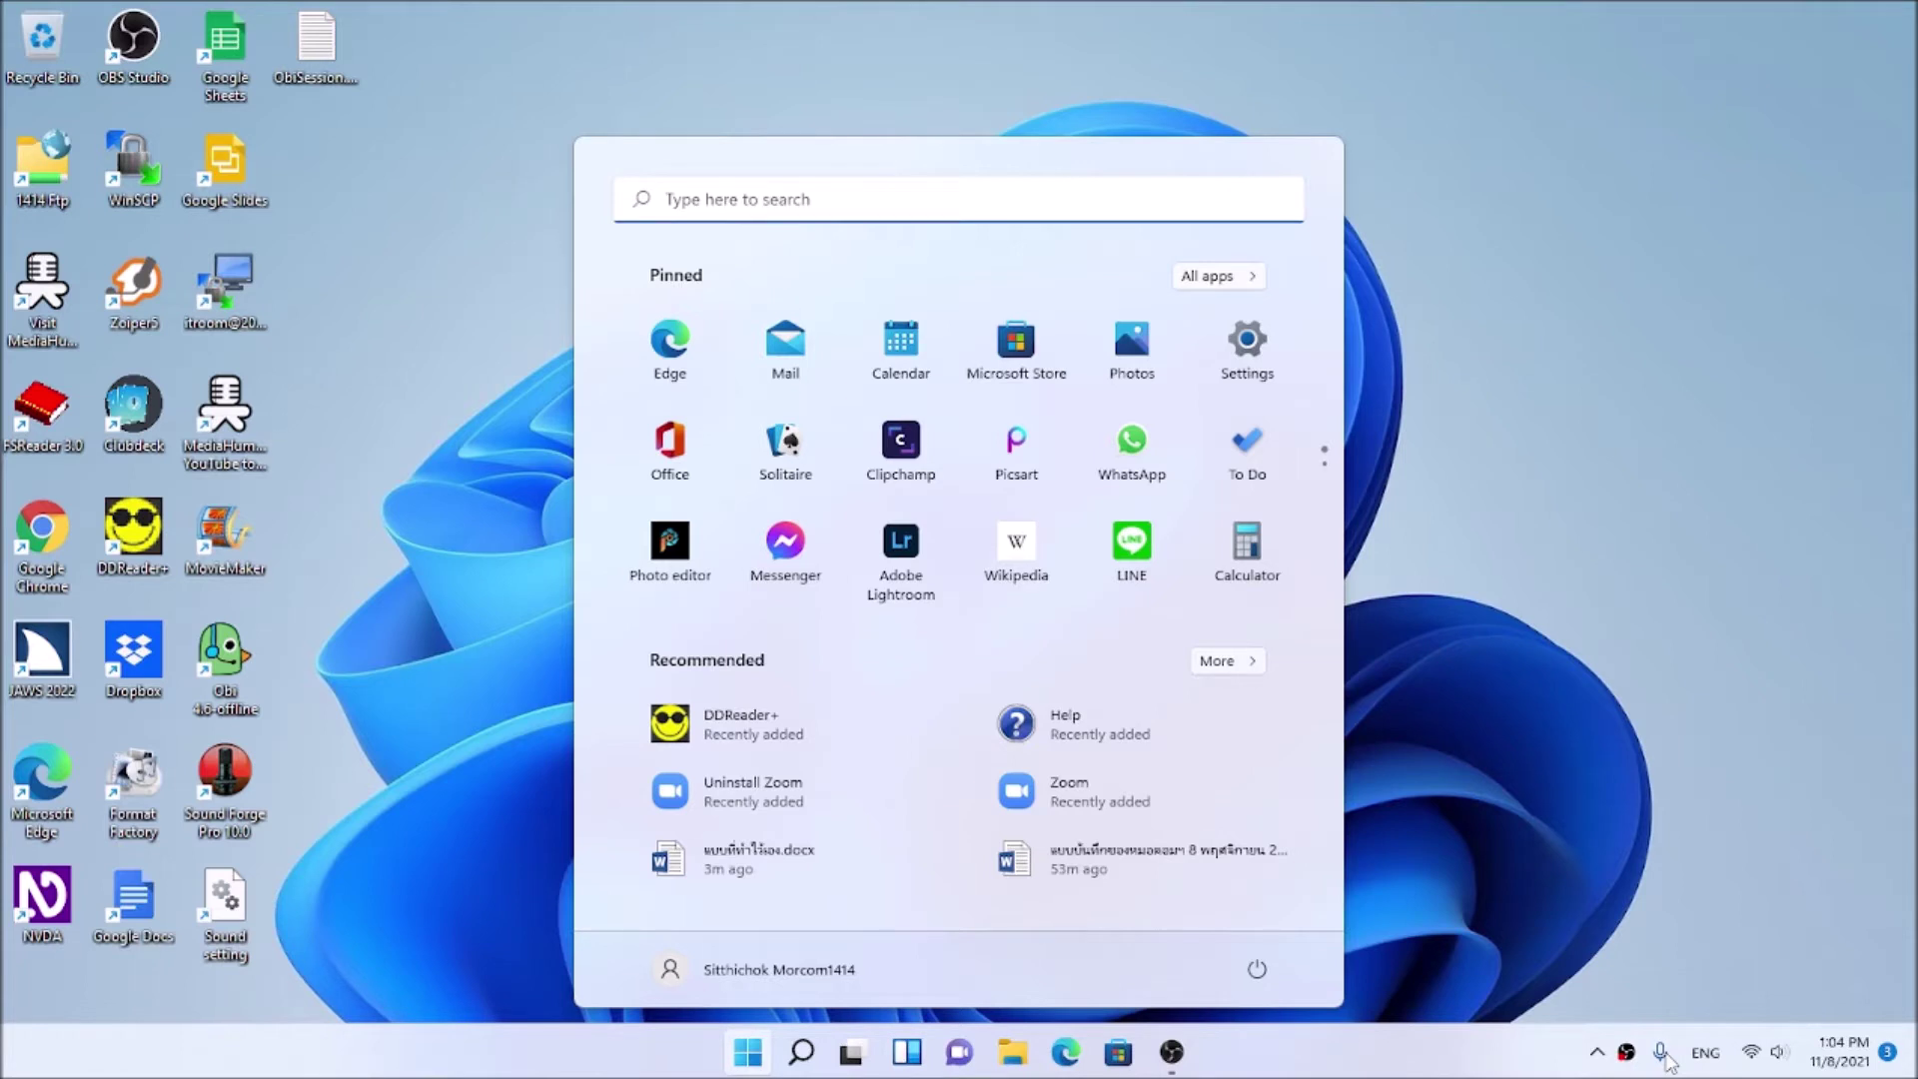
pyautogui.write('the')
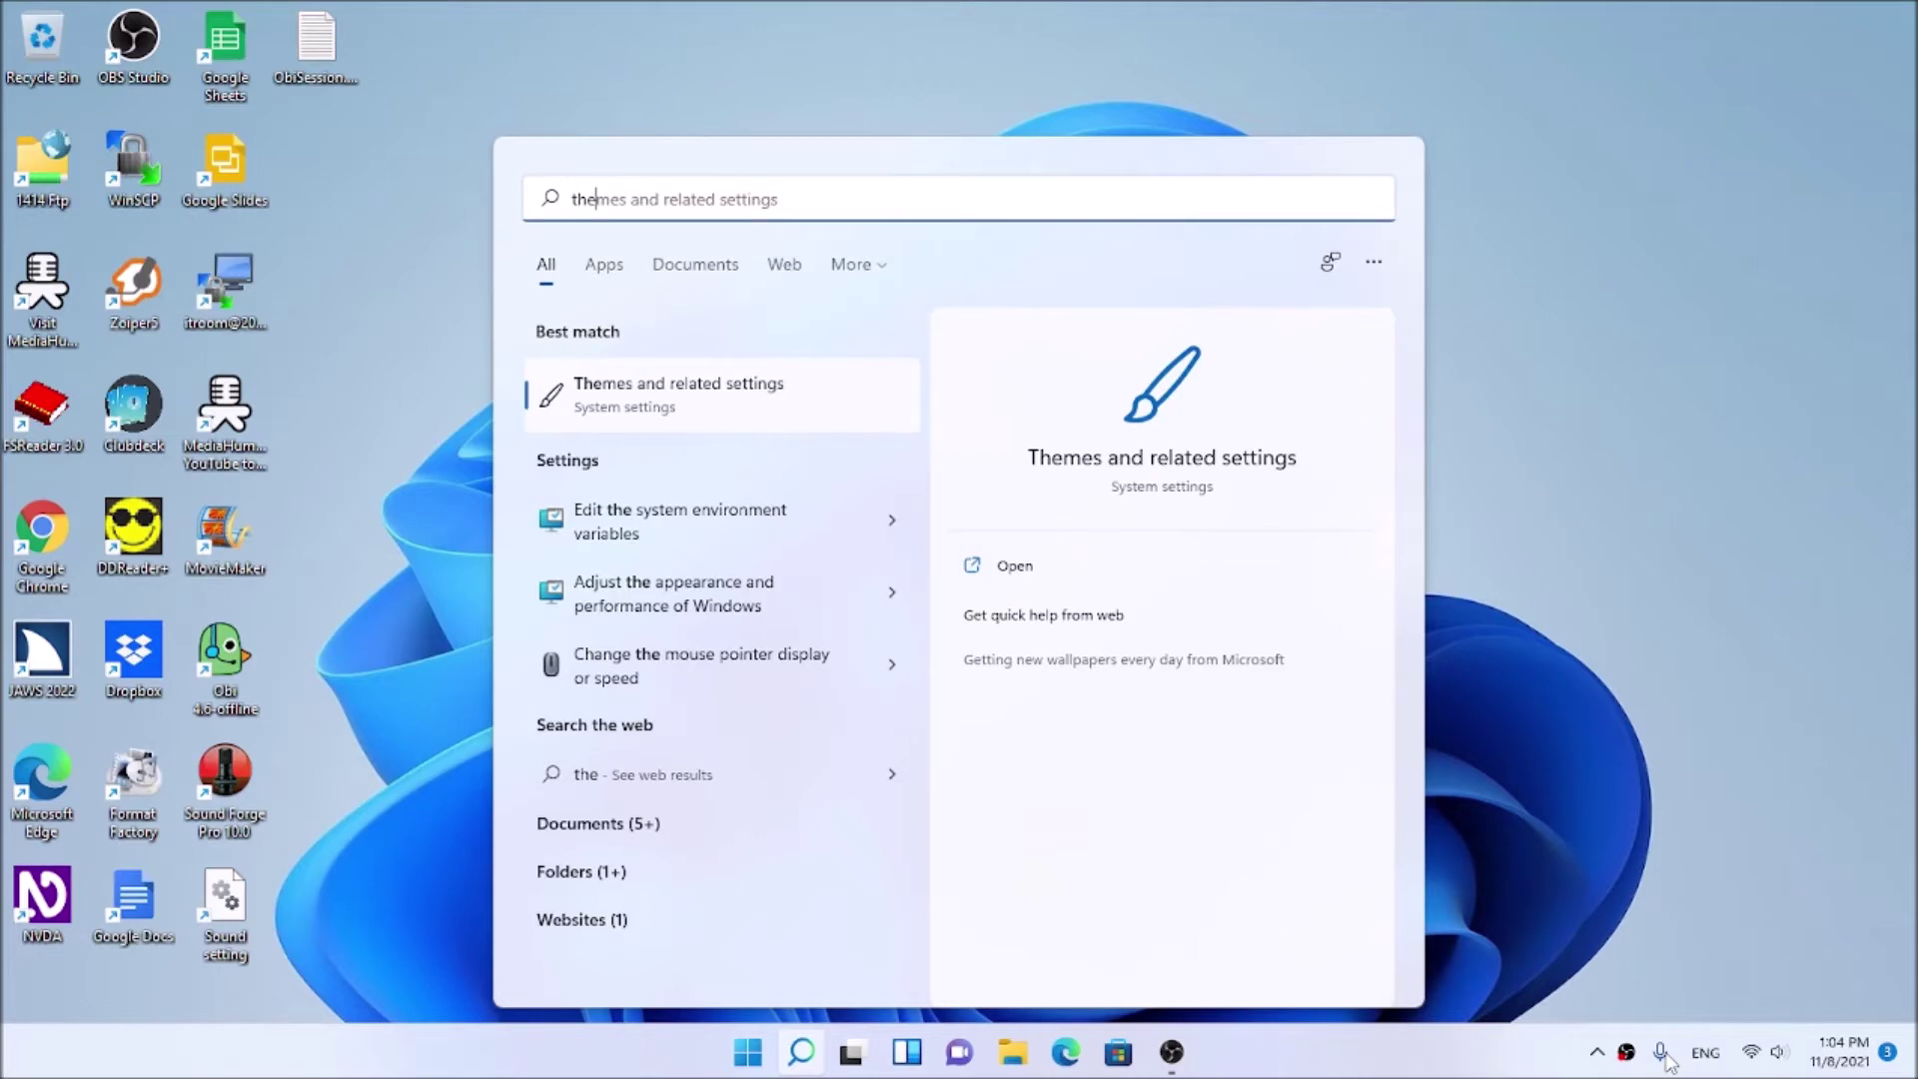
pyautogui.press('Return')
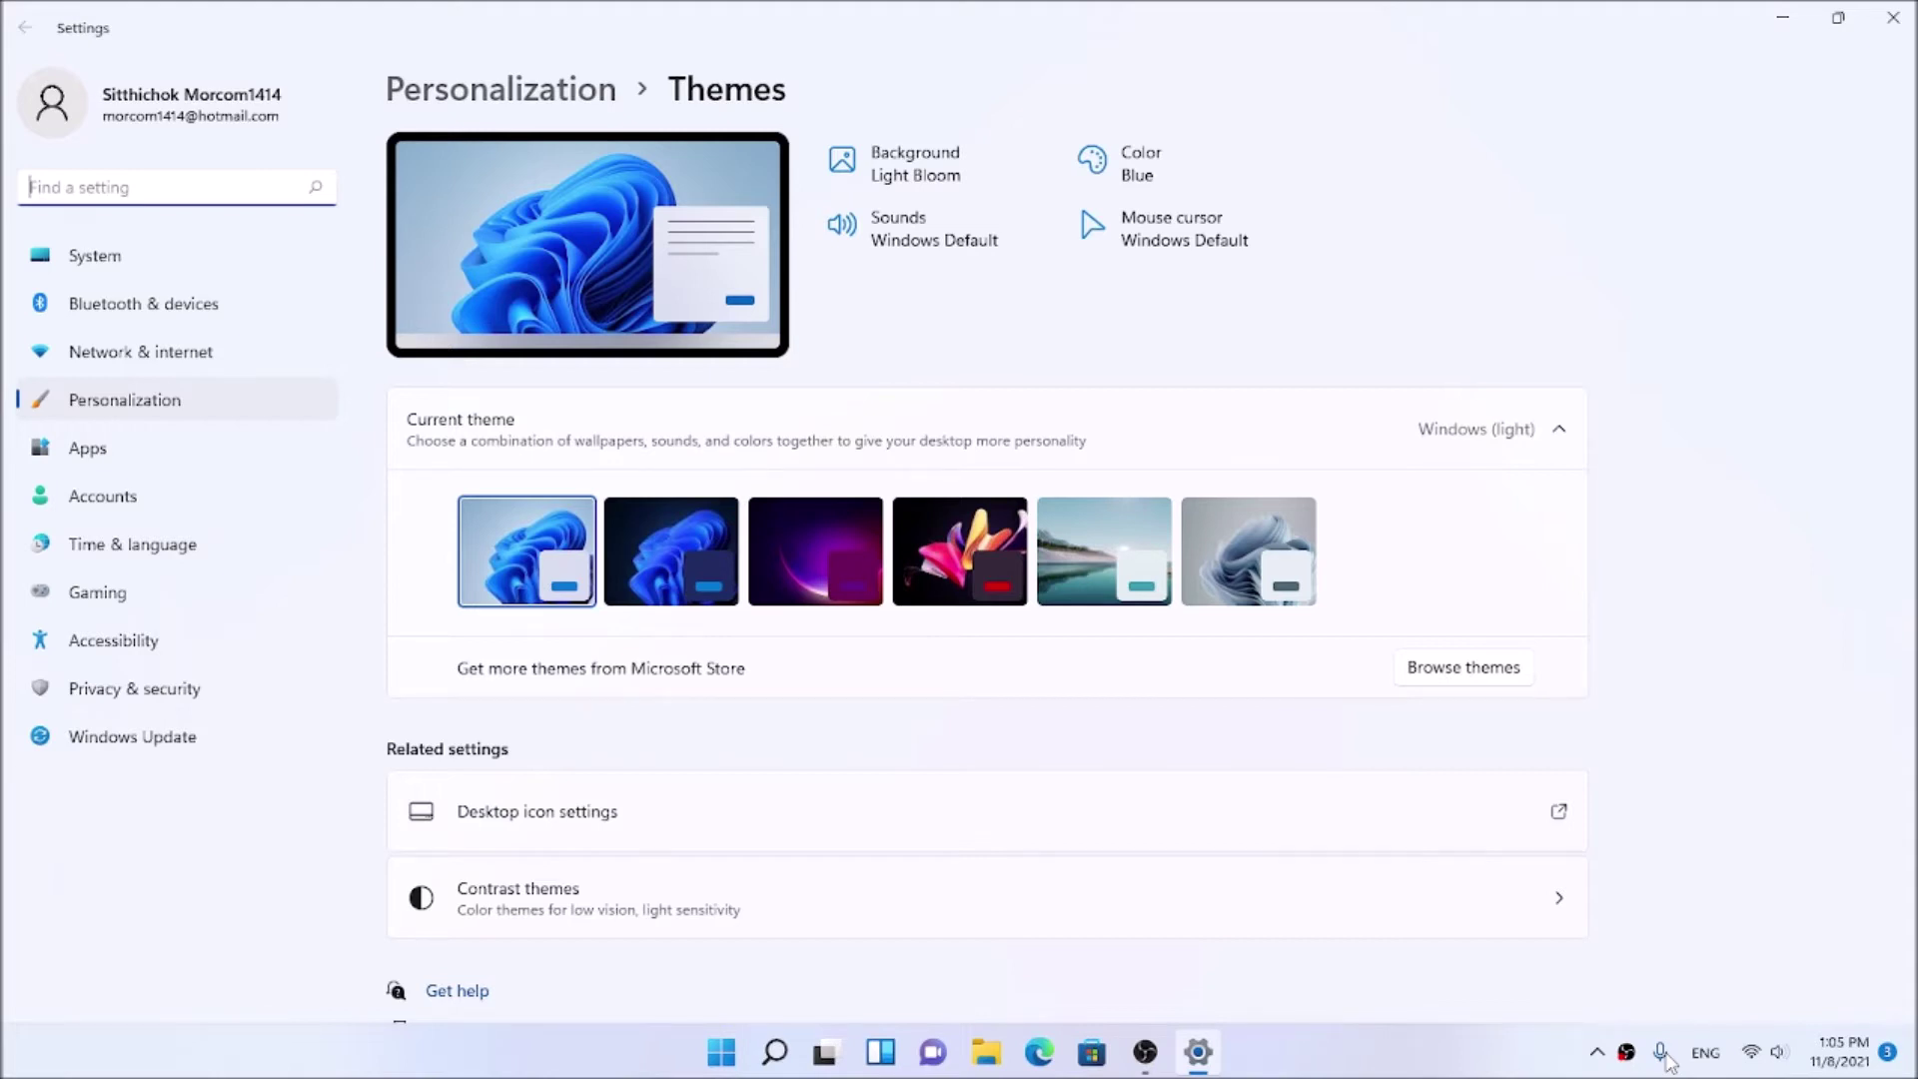
# Step: Open the Desktop icon settings listed under the related settings of the Themes page
pyautogui.press('Tab')
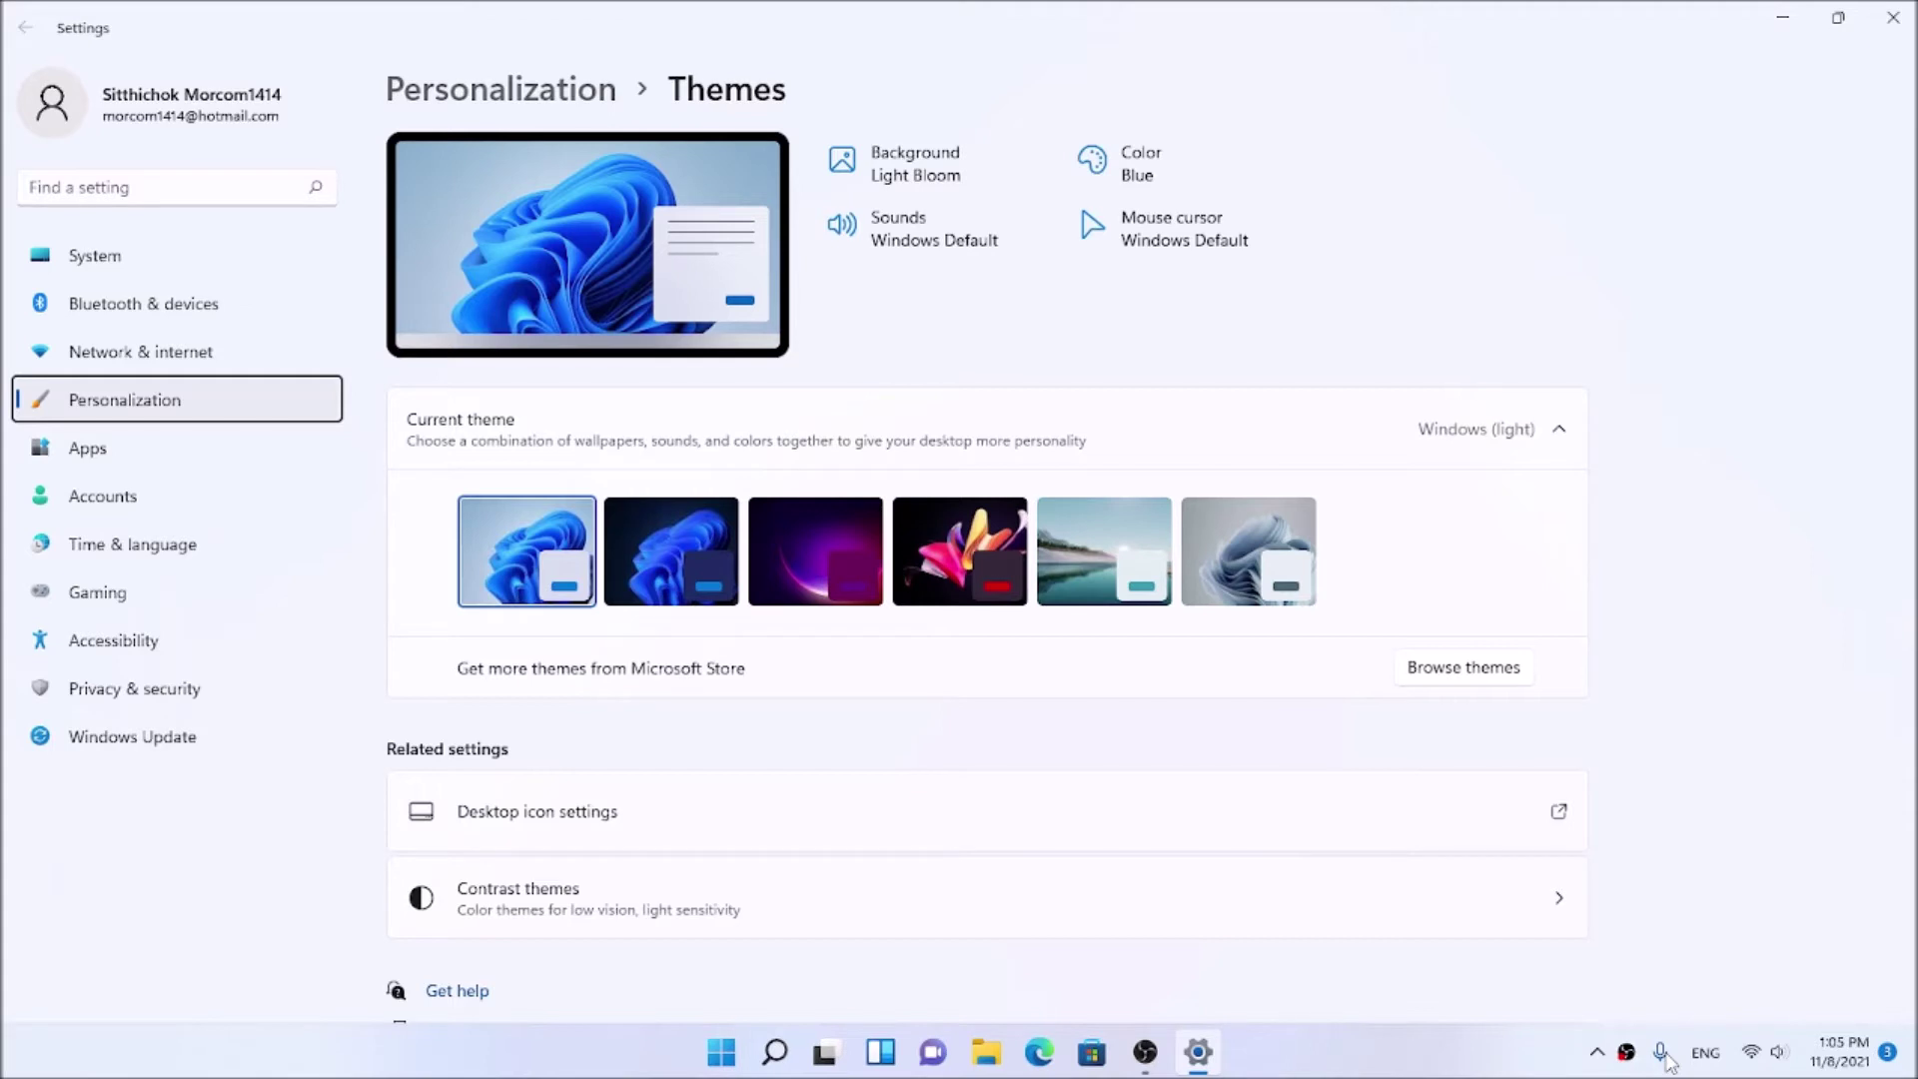
pyautogui.press('Tab')
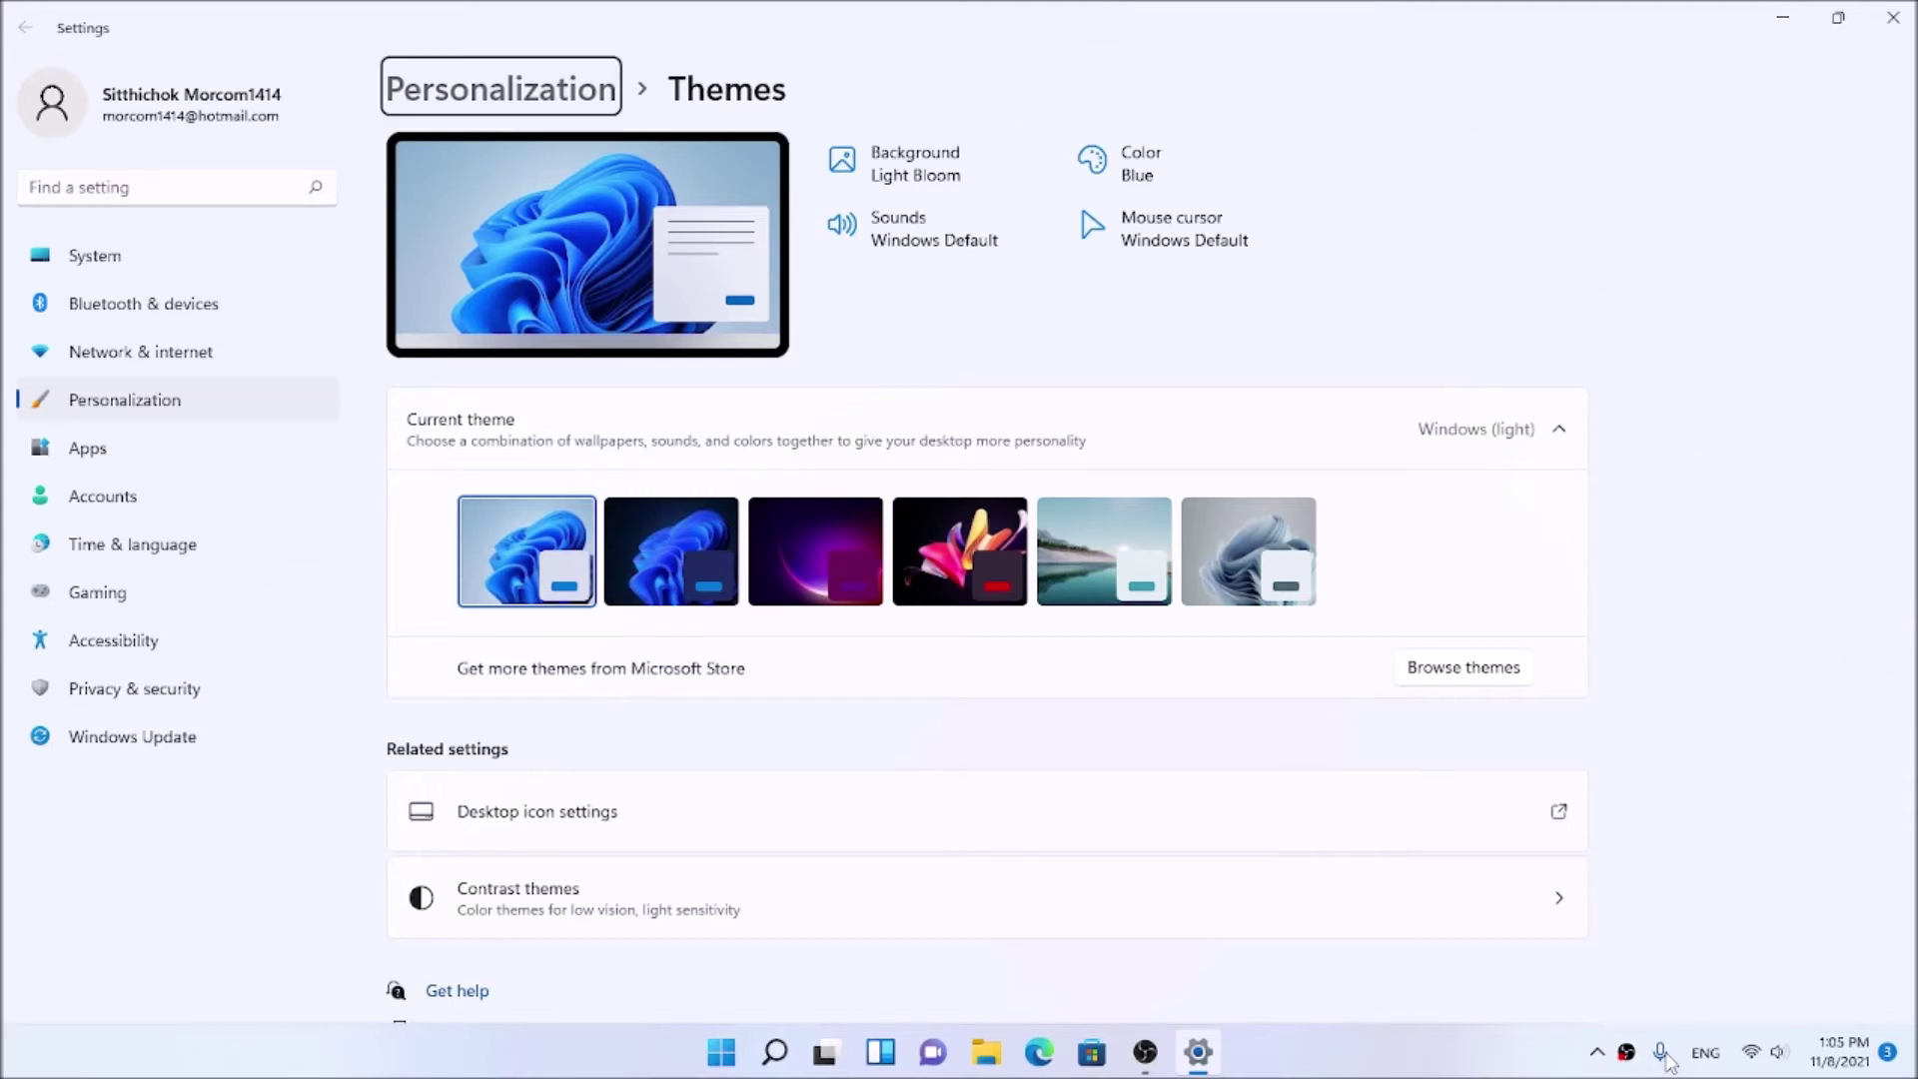
pyautogui.press('Tab')
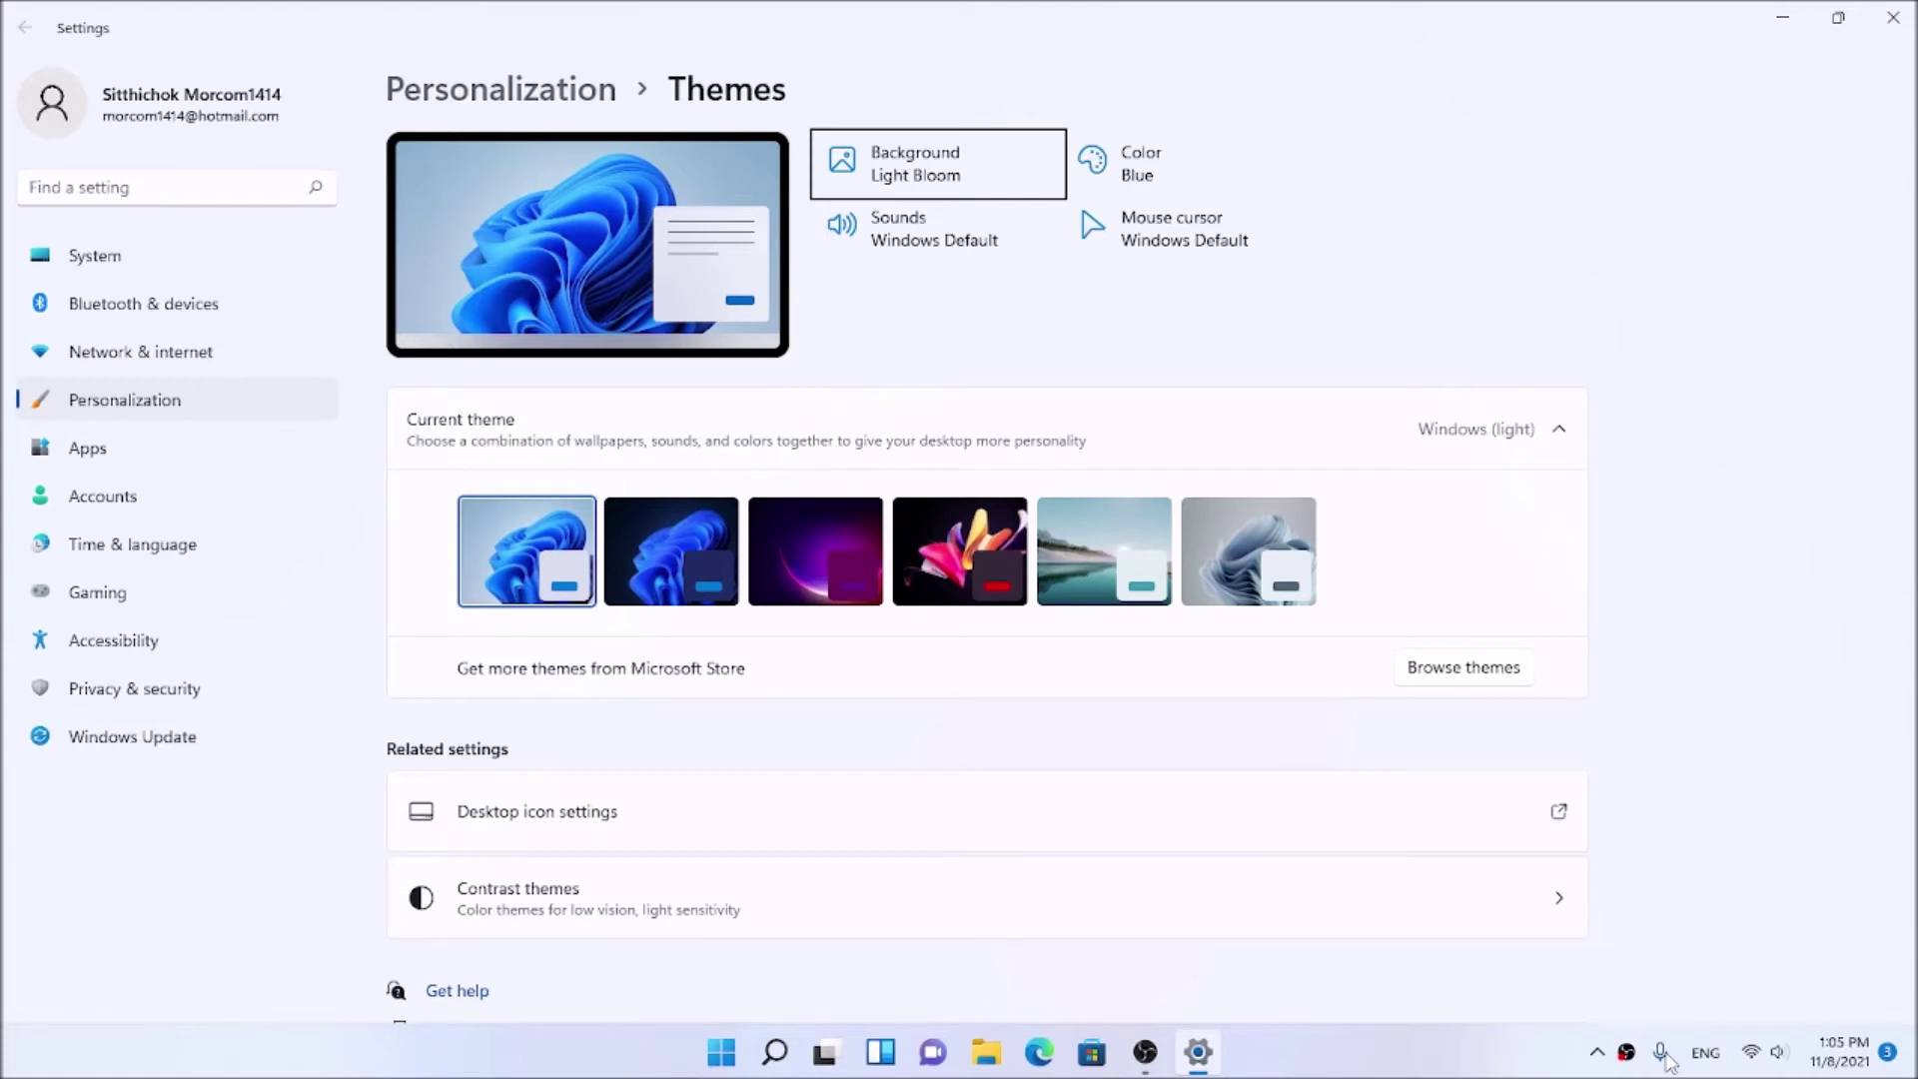
pyautogui.press('Tab')
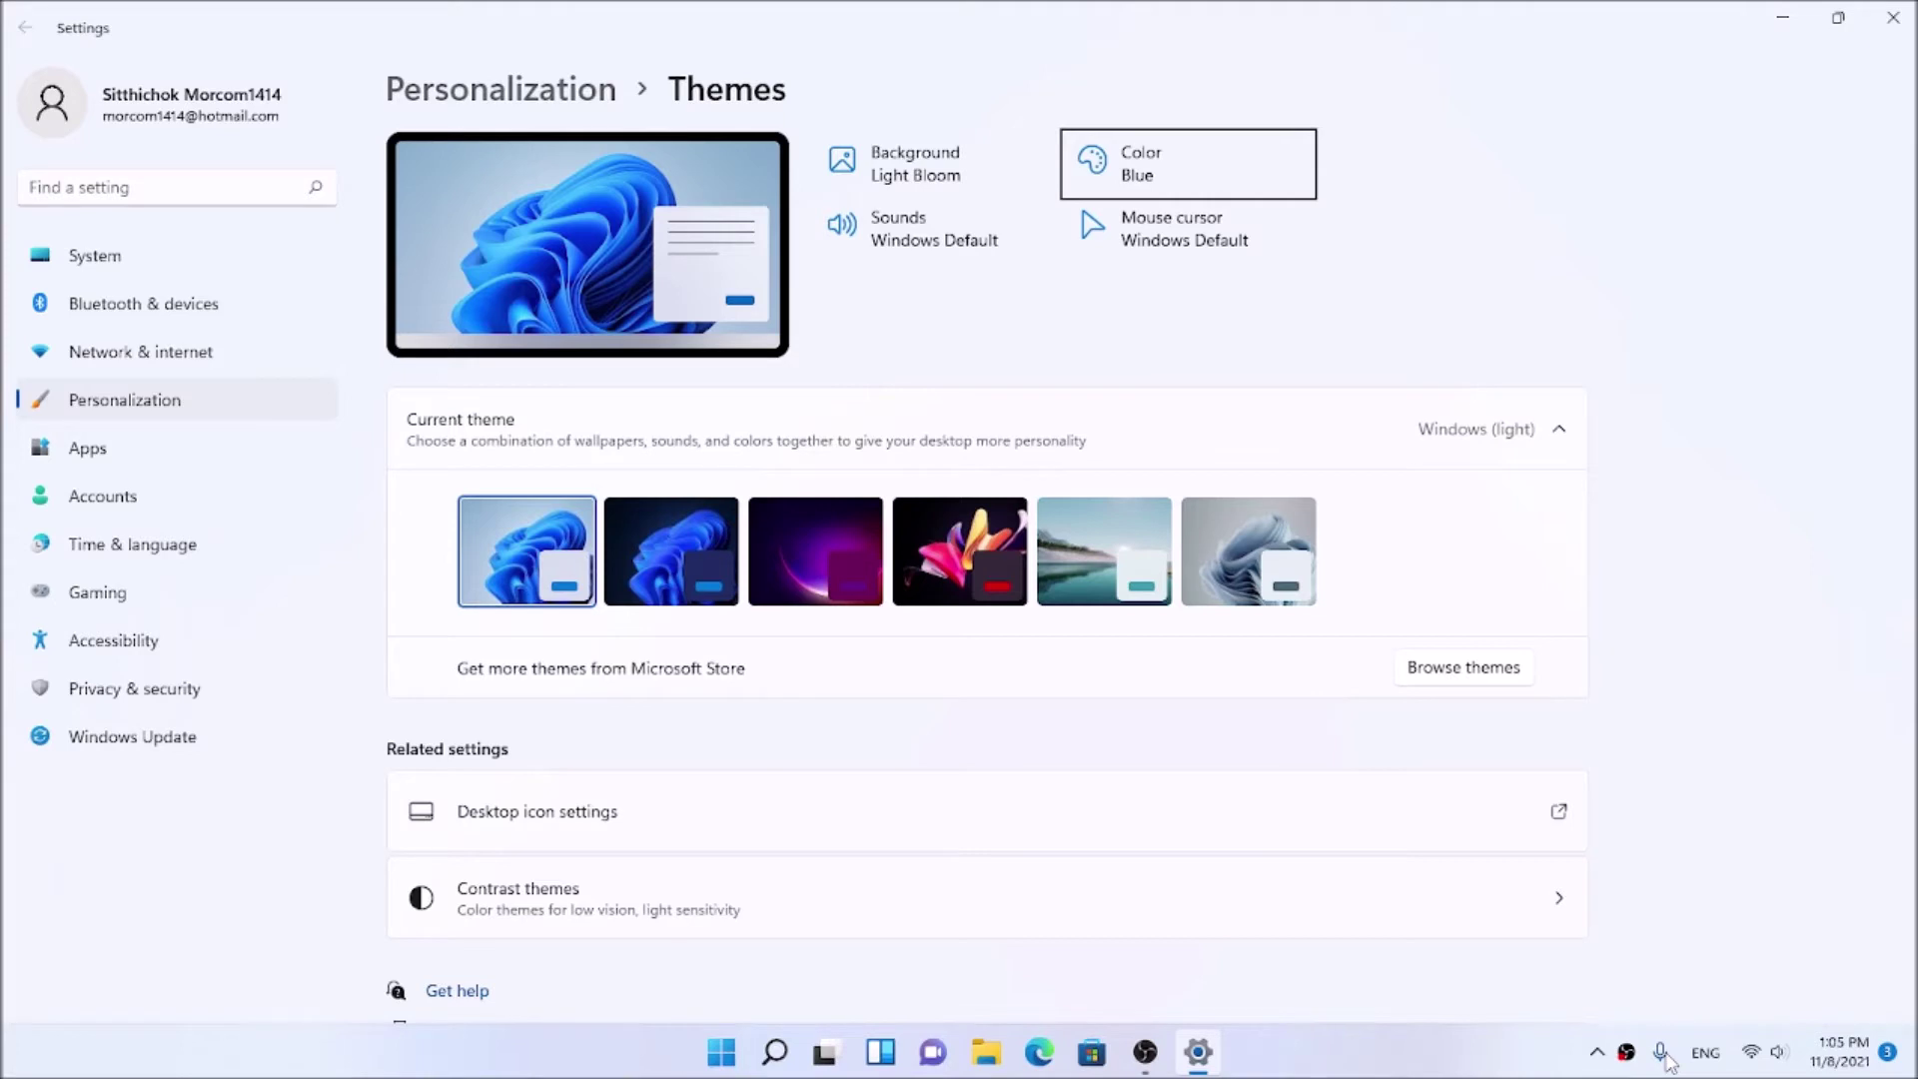
pyautogui.press('Tab')
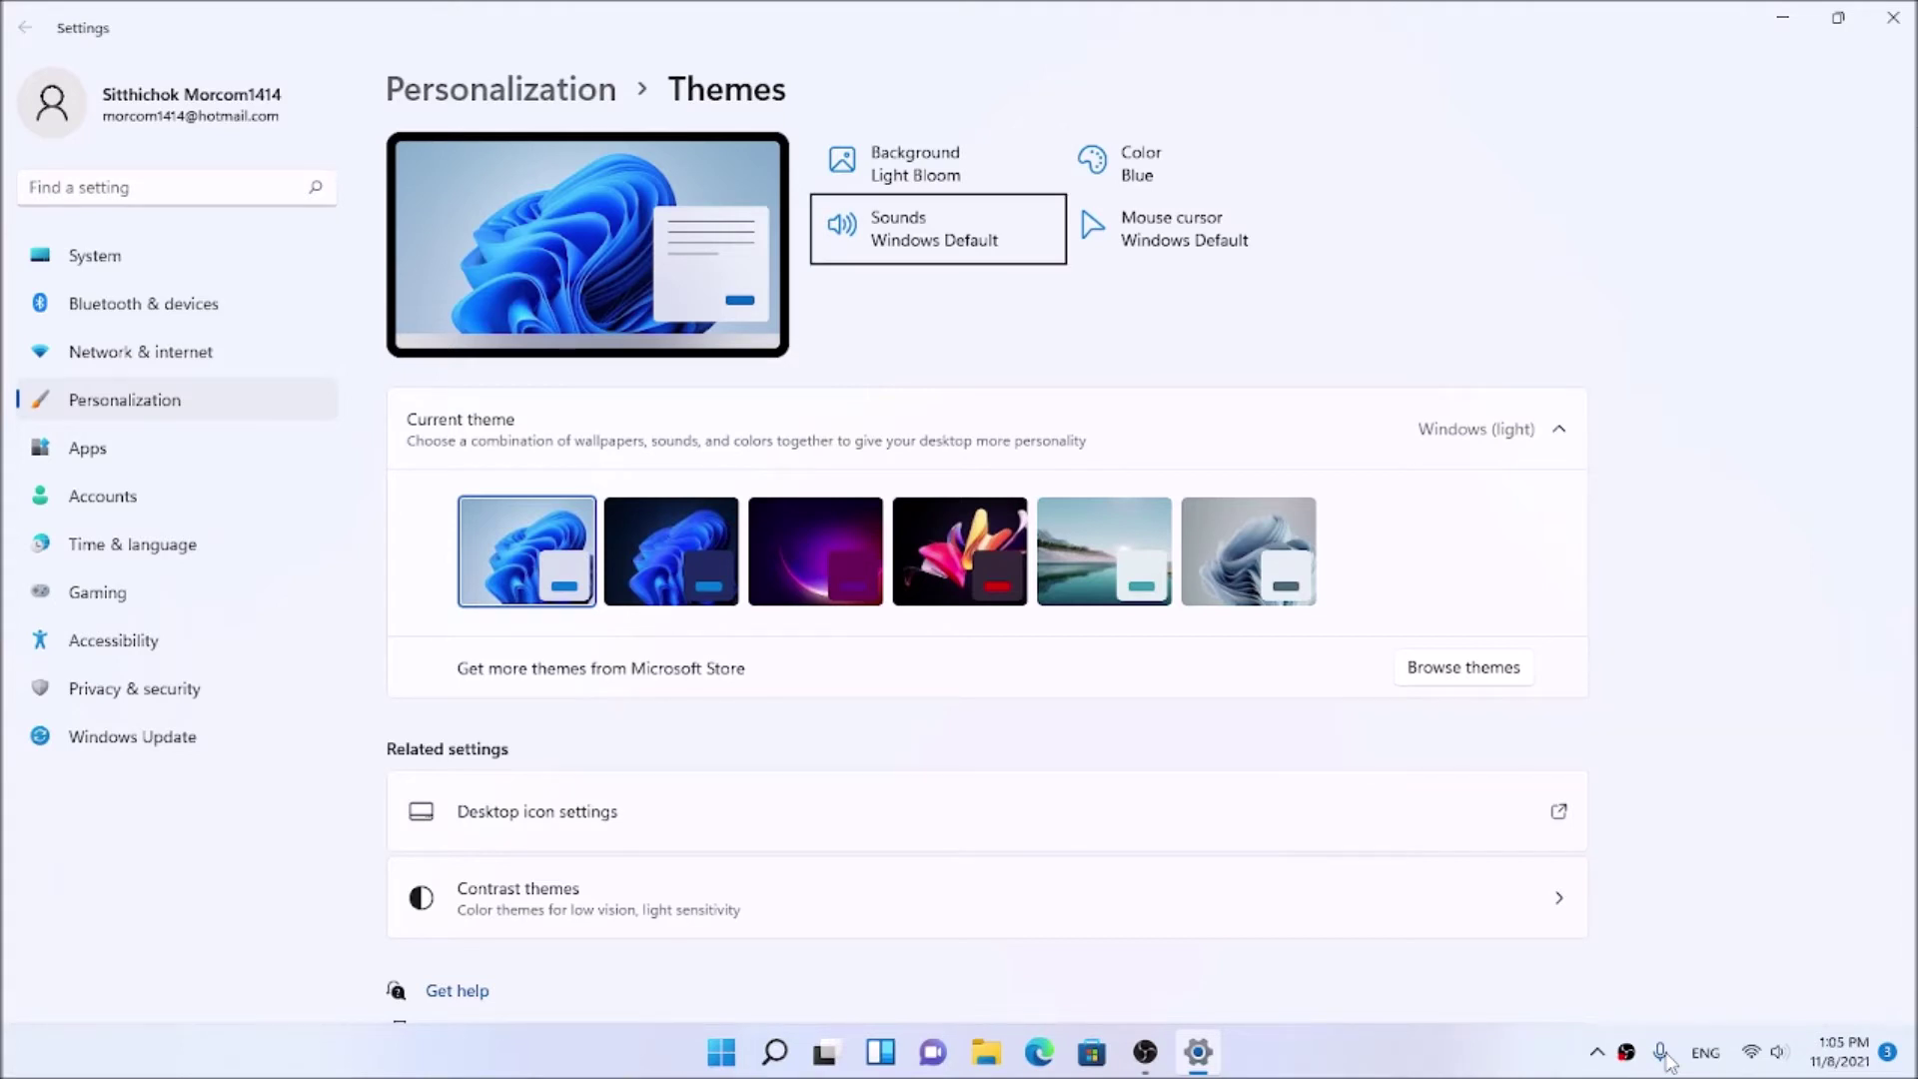
pyautogui.press('Tab')
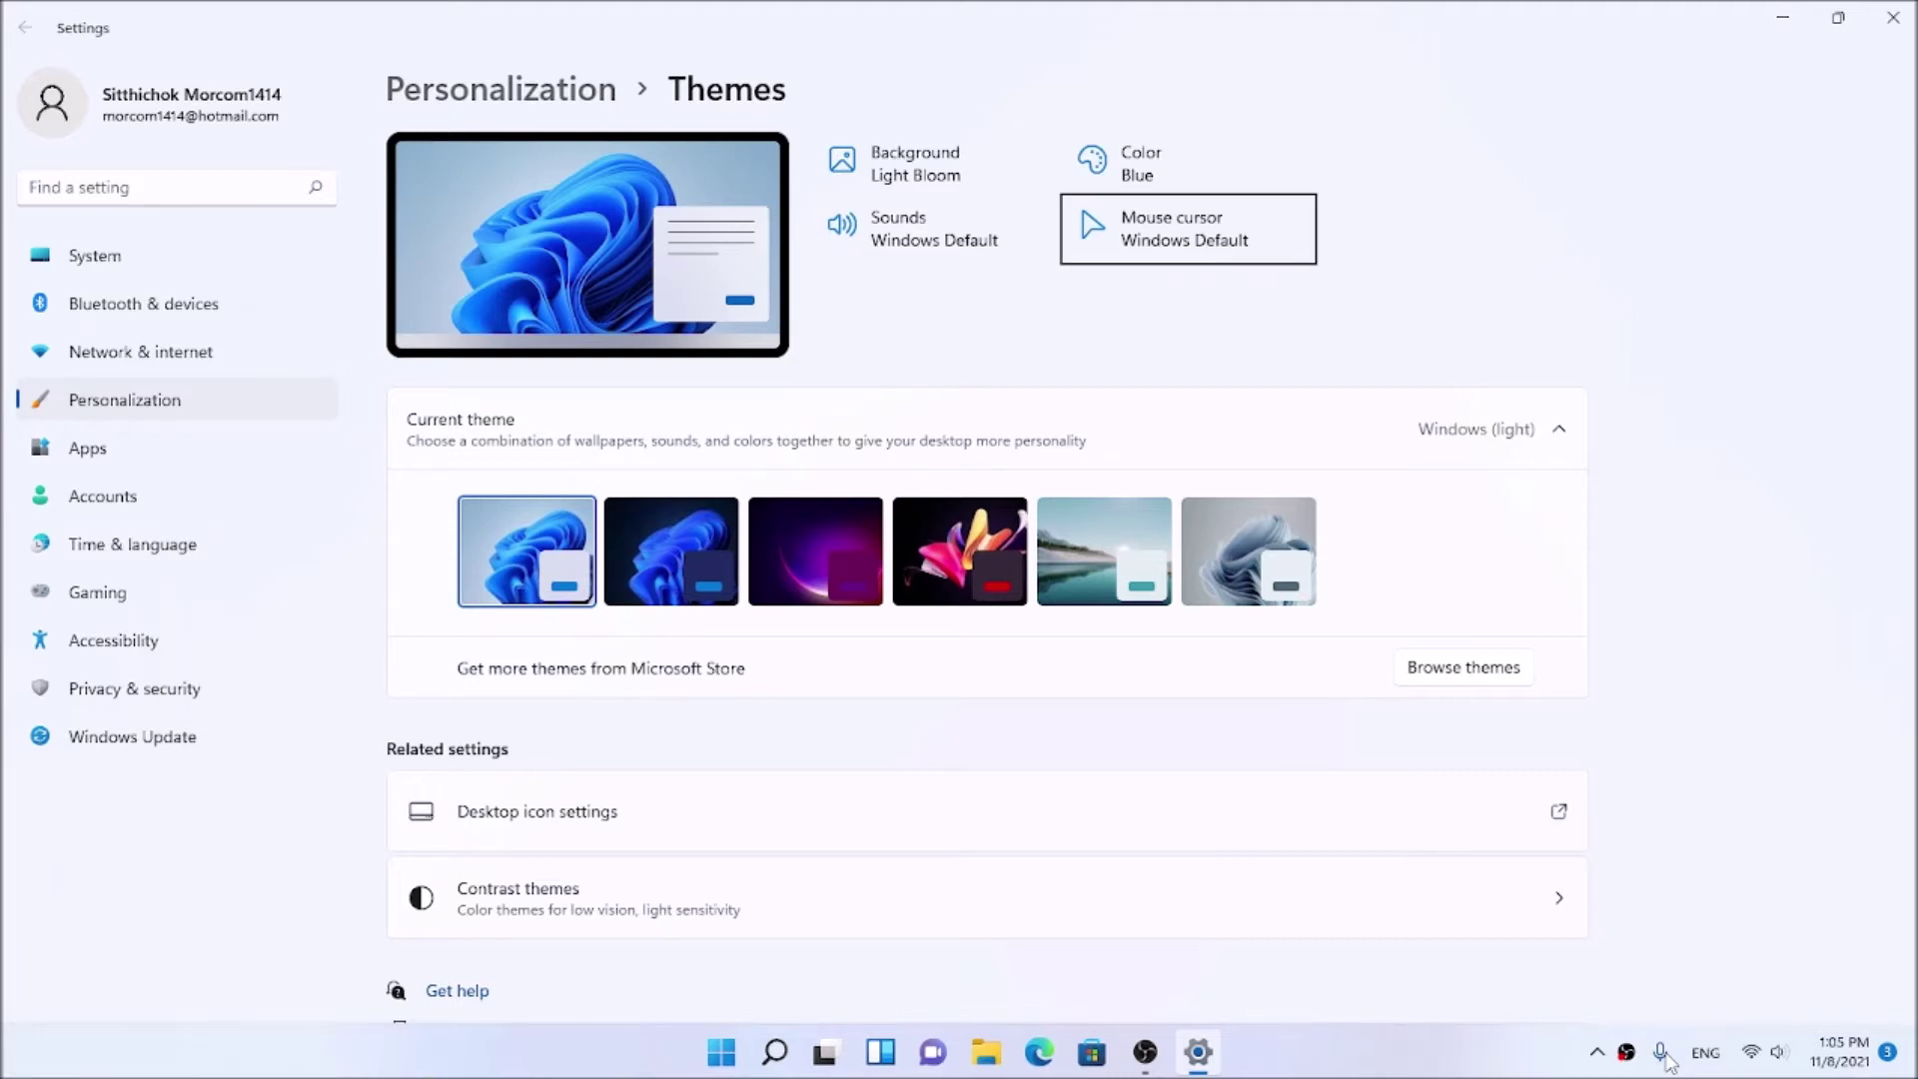
pyautogui.press('Tab')
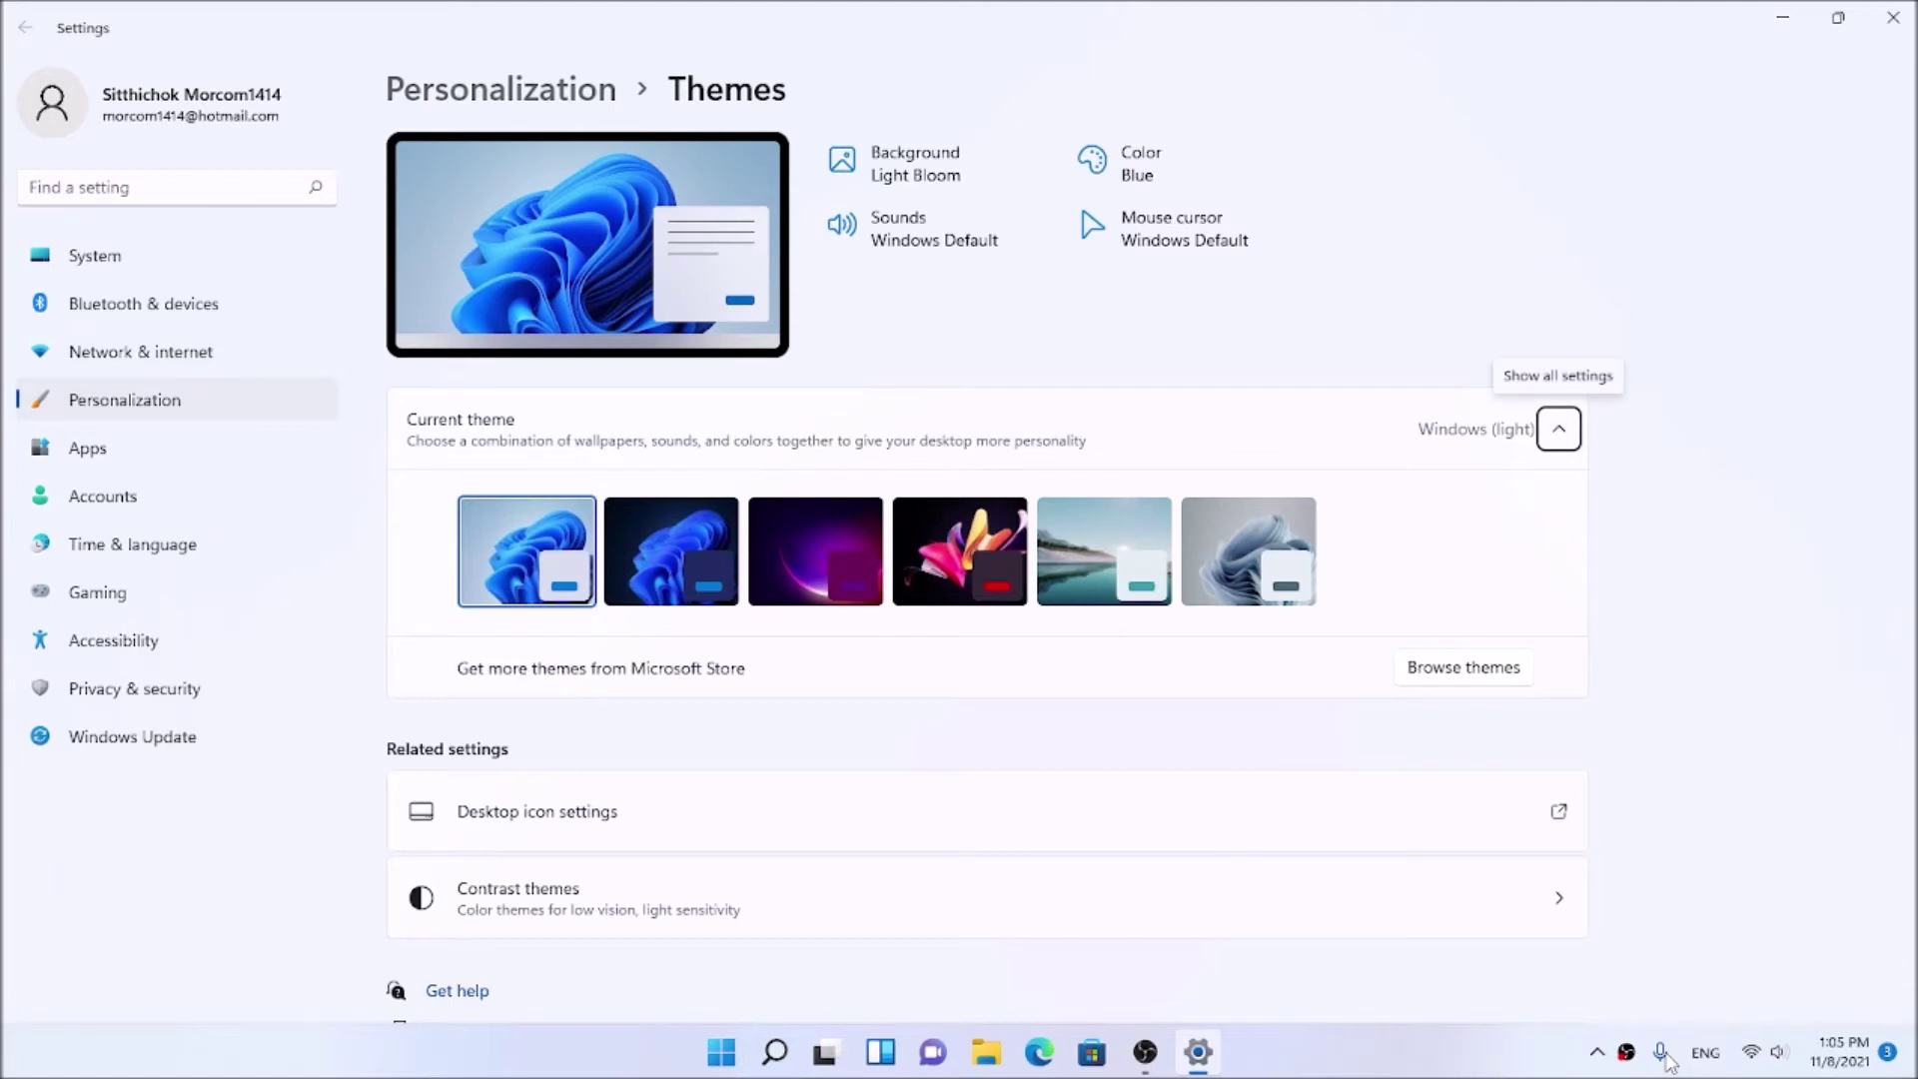
pyautogui.press('Tab')
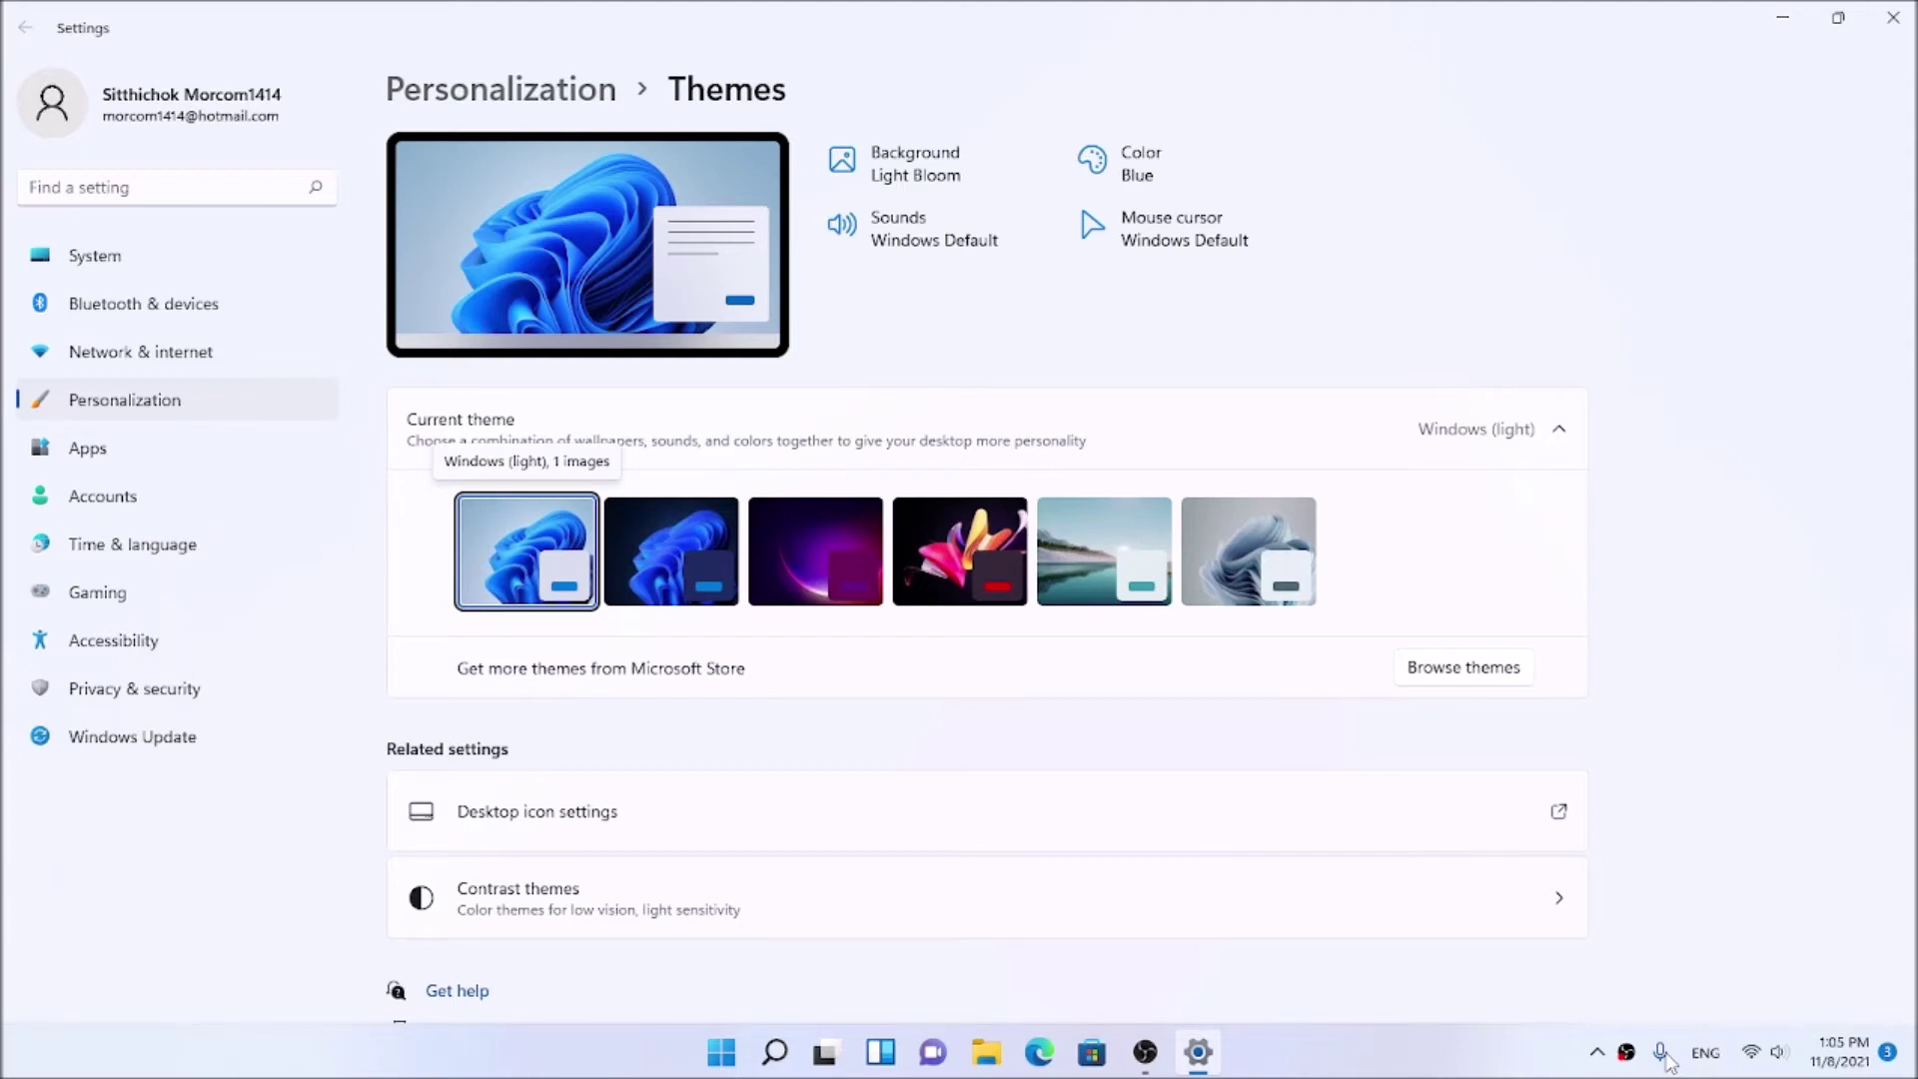
pyautogui.press('Tab')
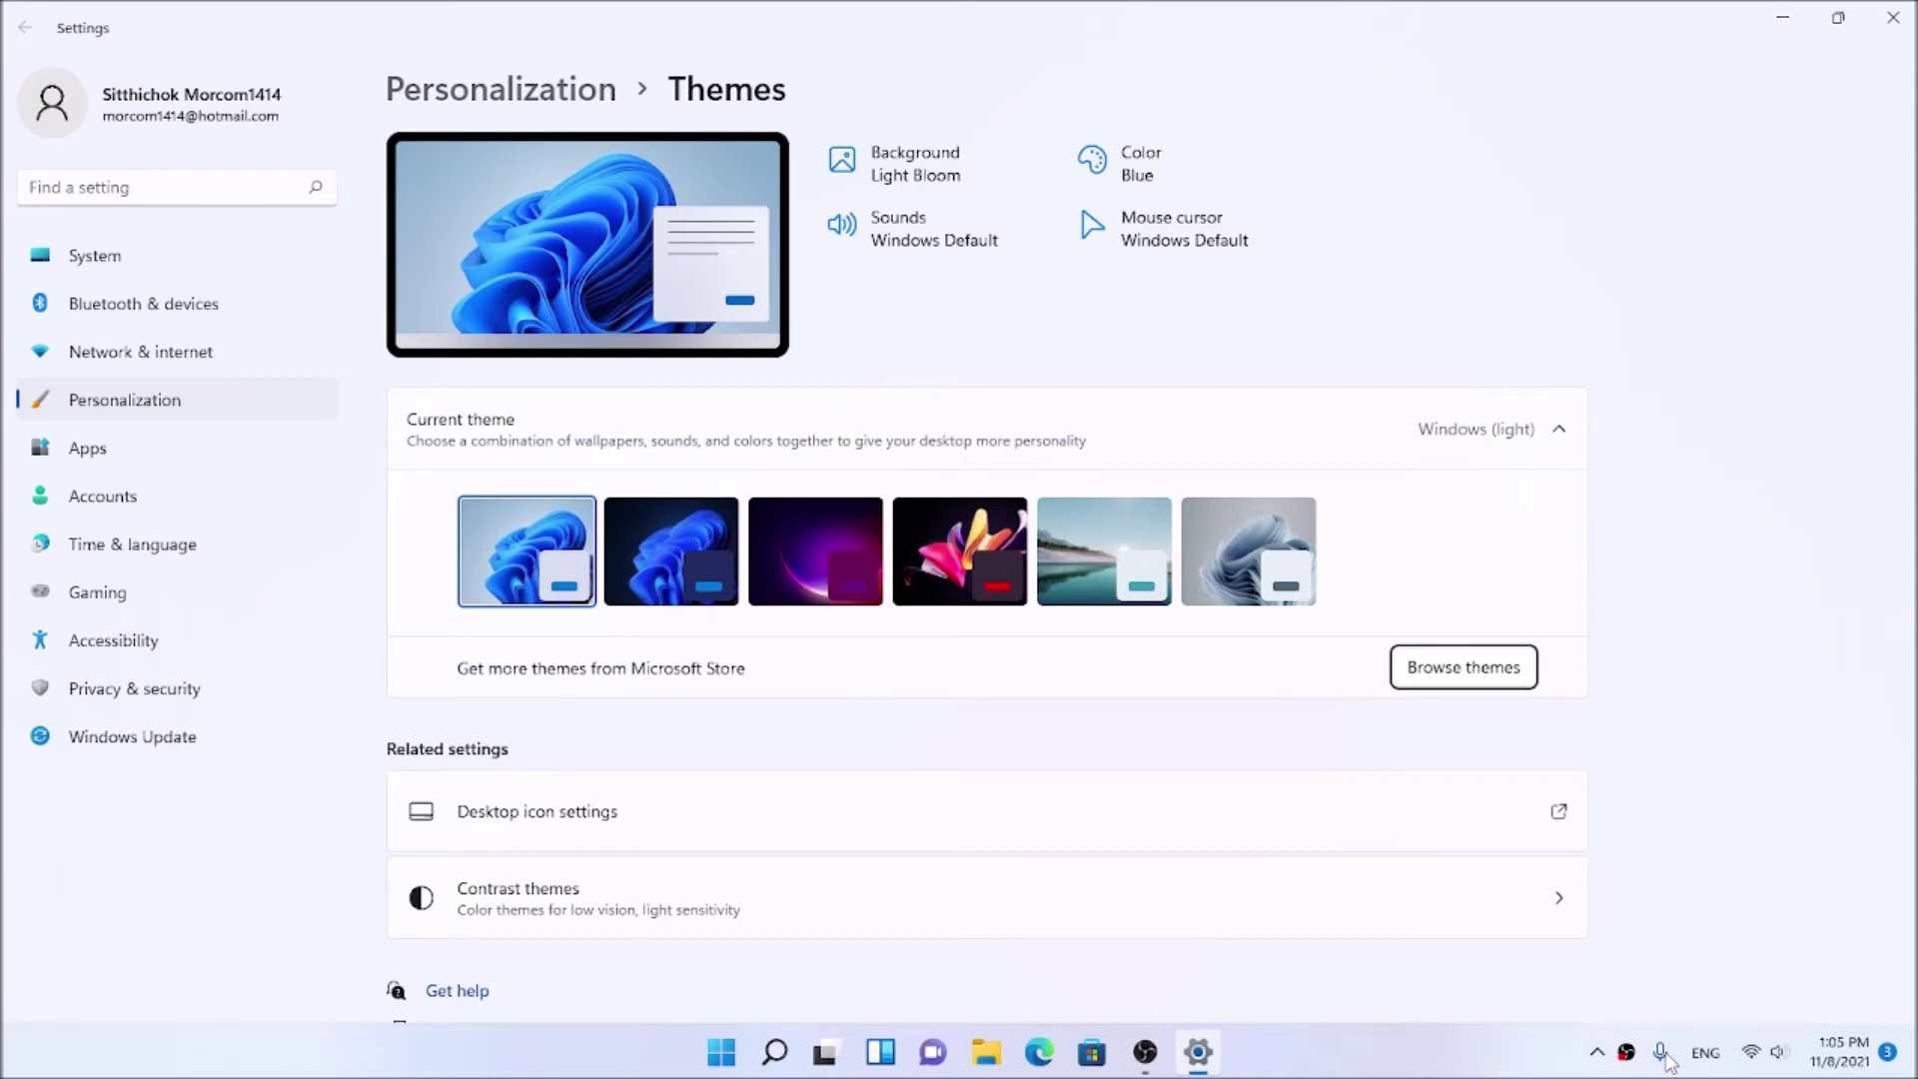
pyautogui.press('Tab')
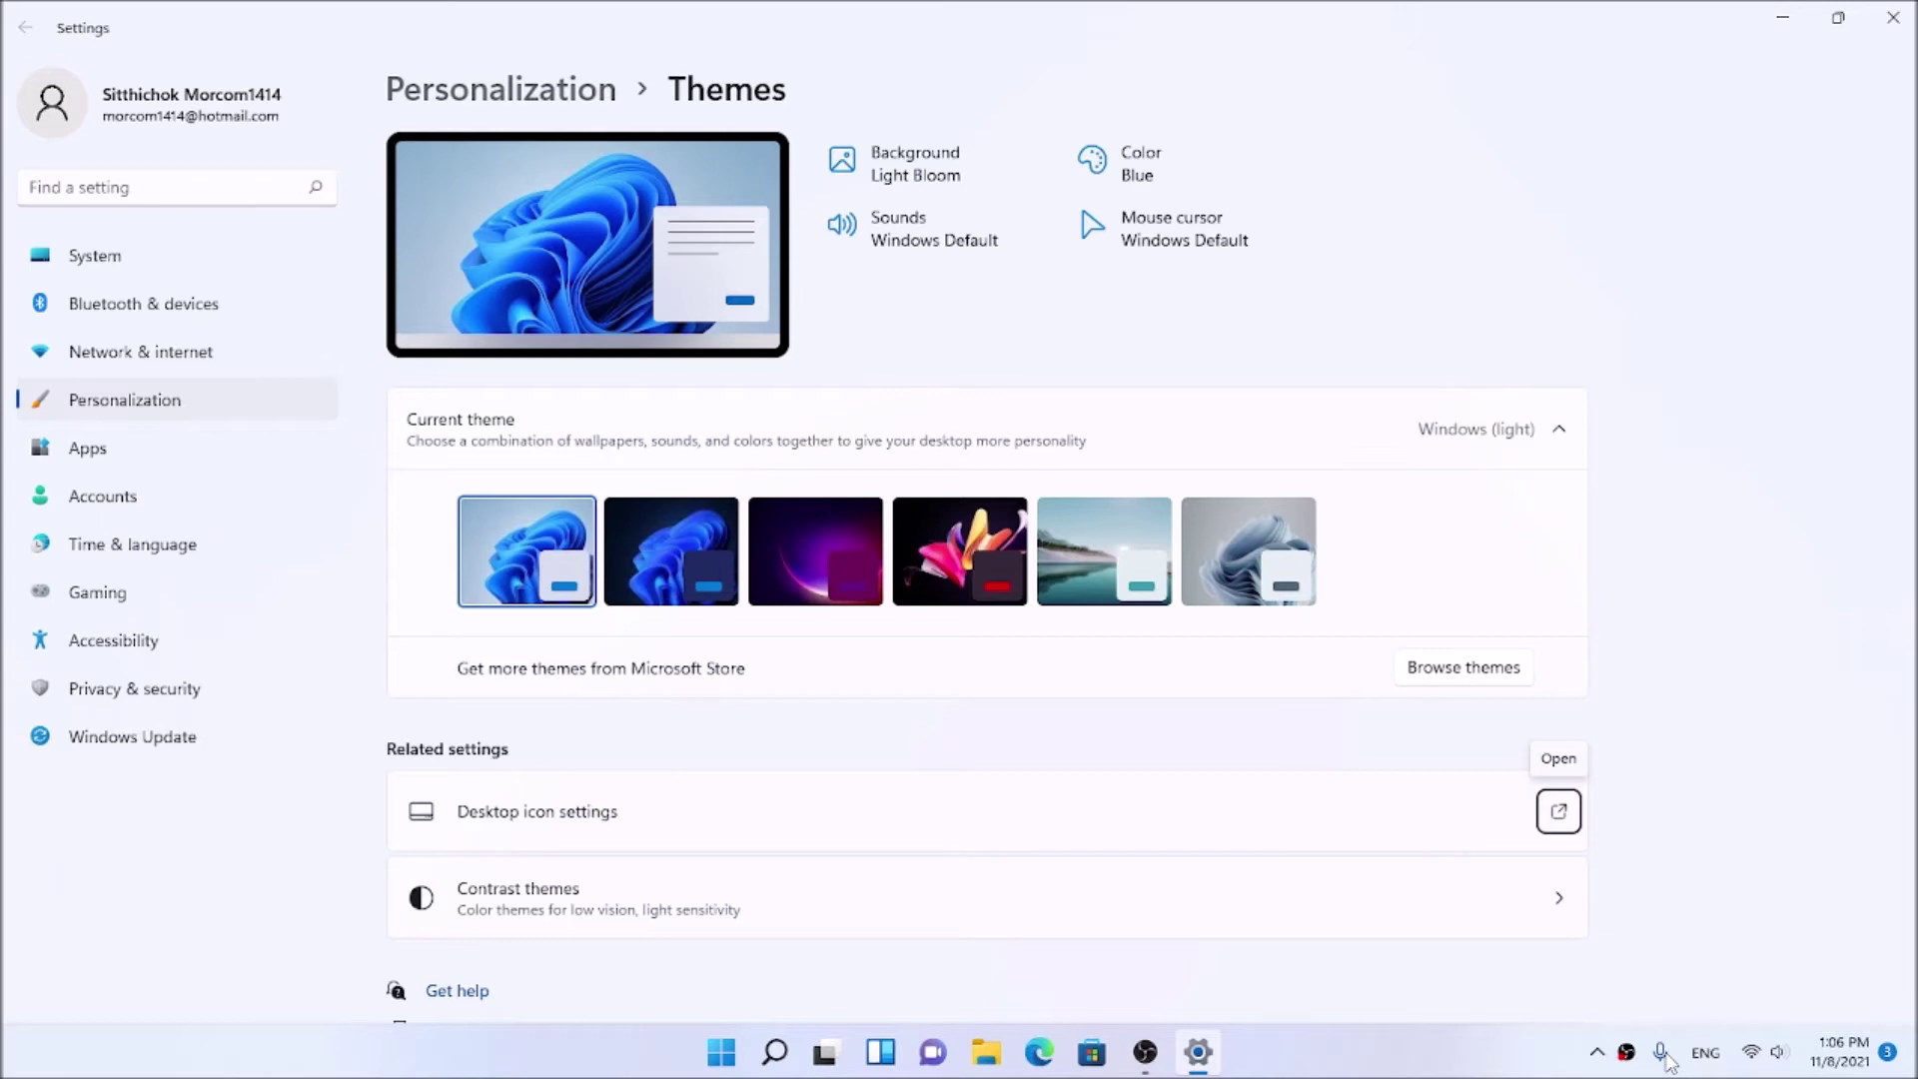
pyautogui.press('Return')
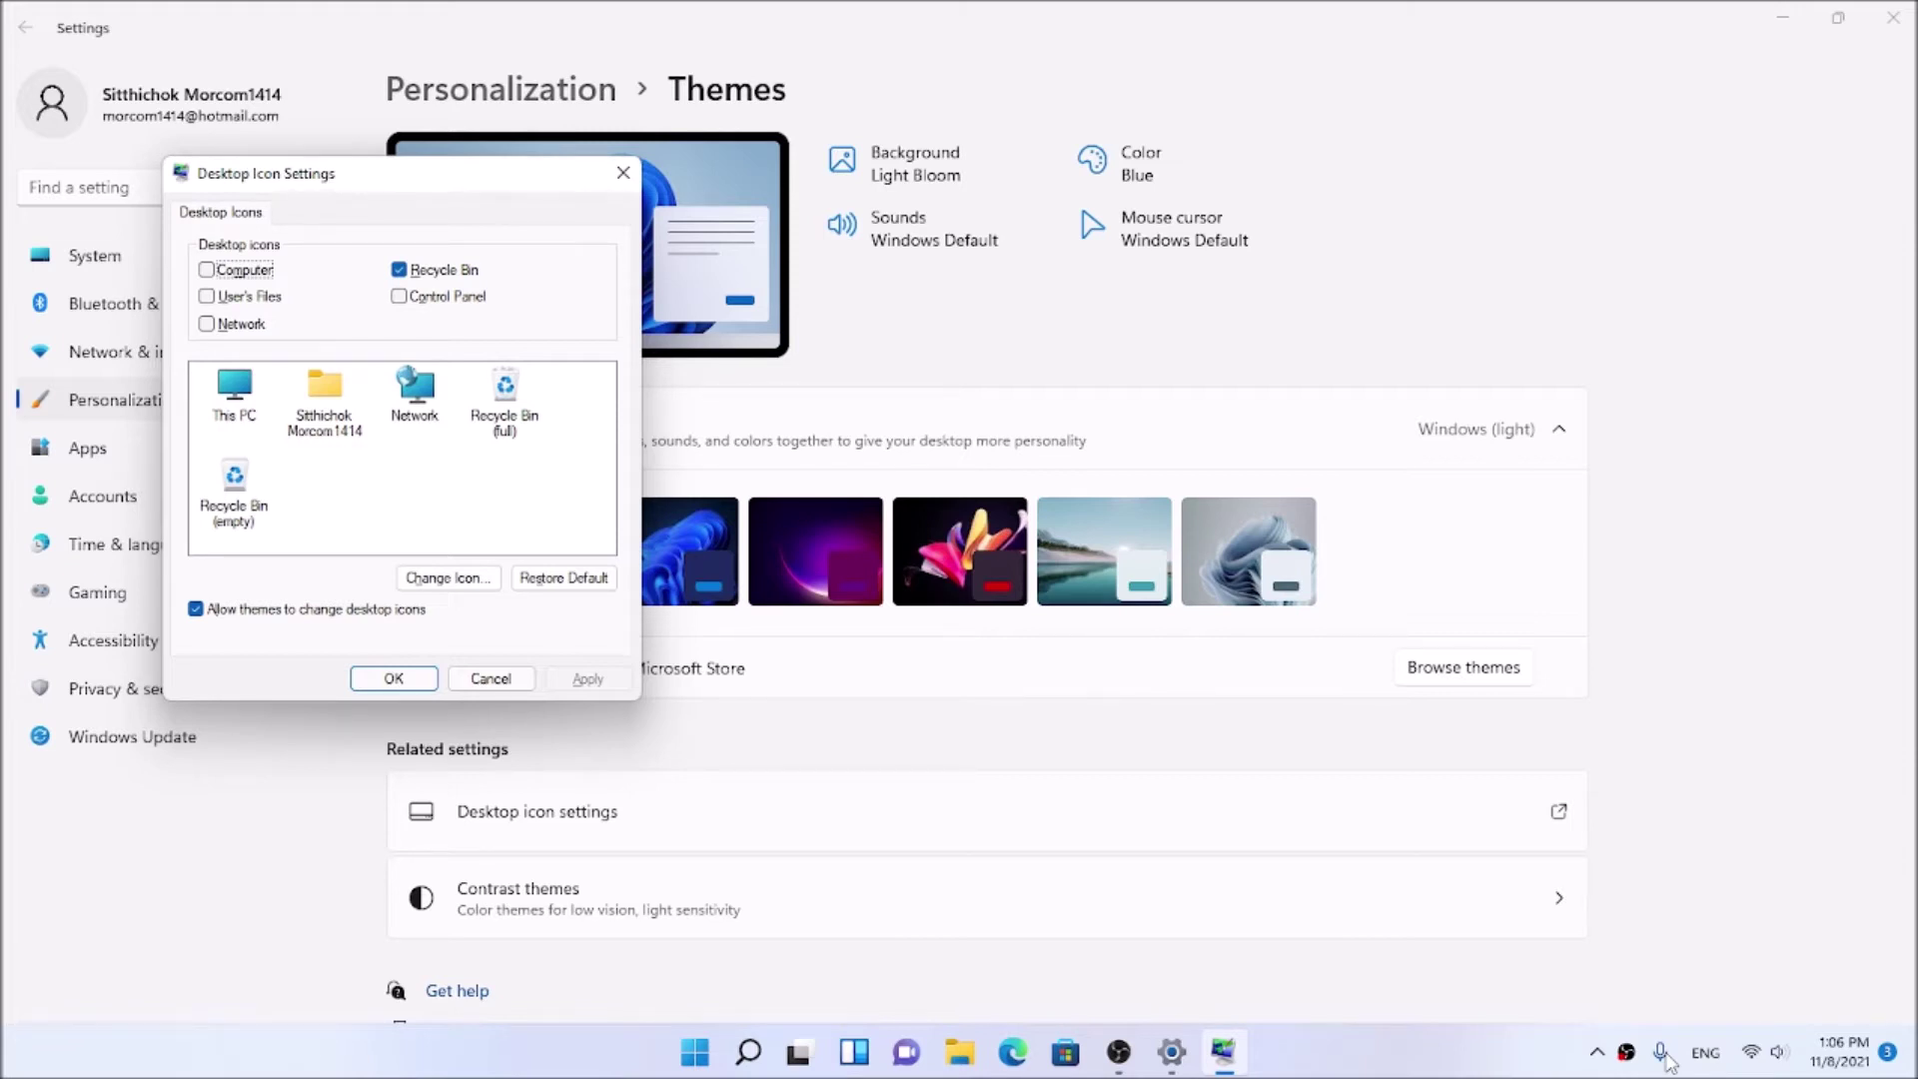
# Step: Enable the Computer, User's Files and Control Panel desktop icons, keep Recycle Bin enabled, and confirm the dialog
pyautogui.press('space')
pyautogui.press('Tab')
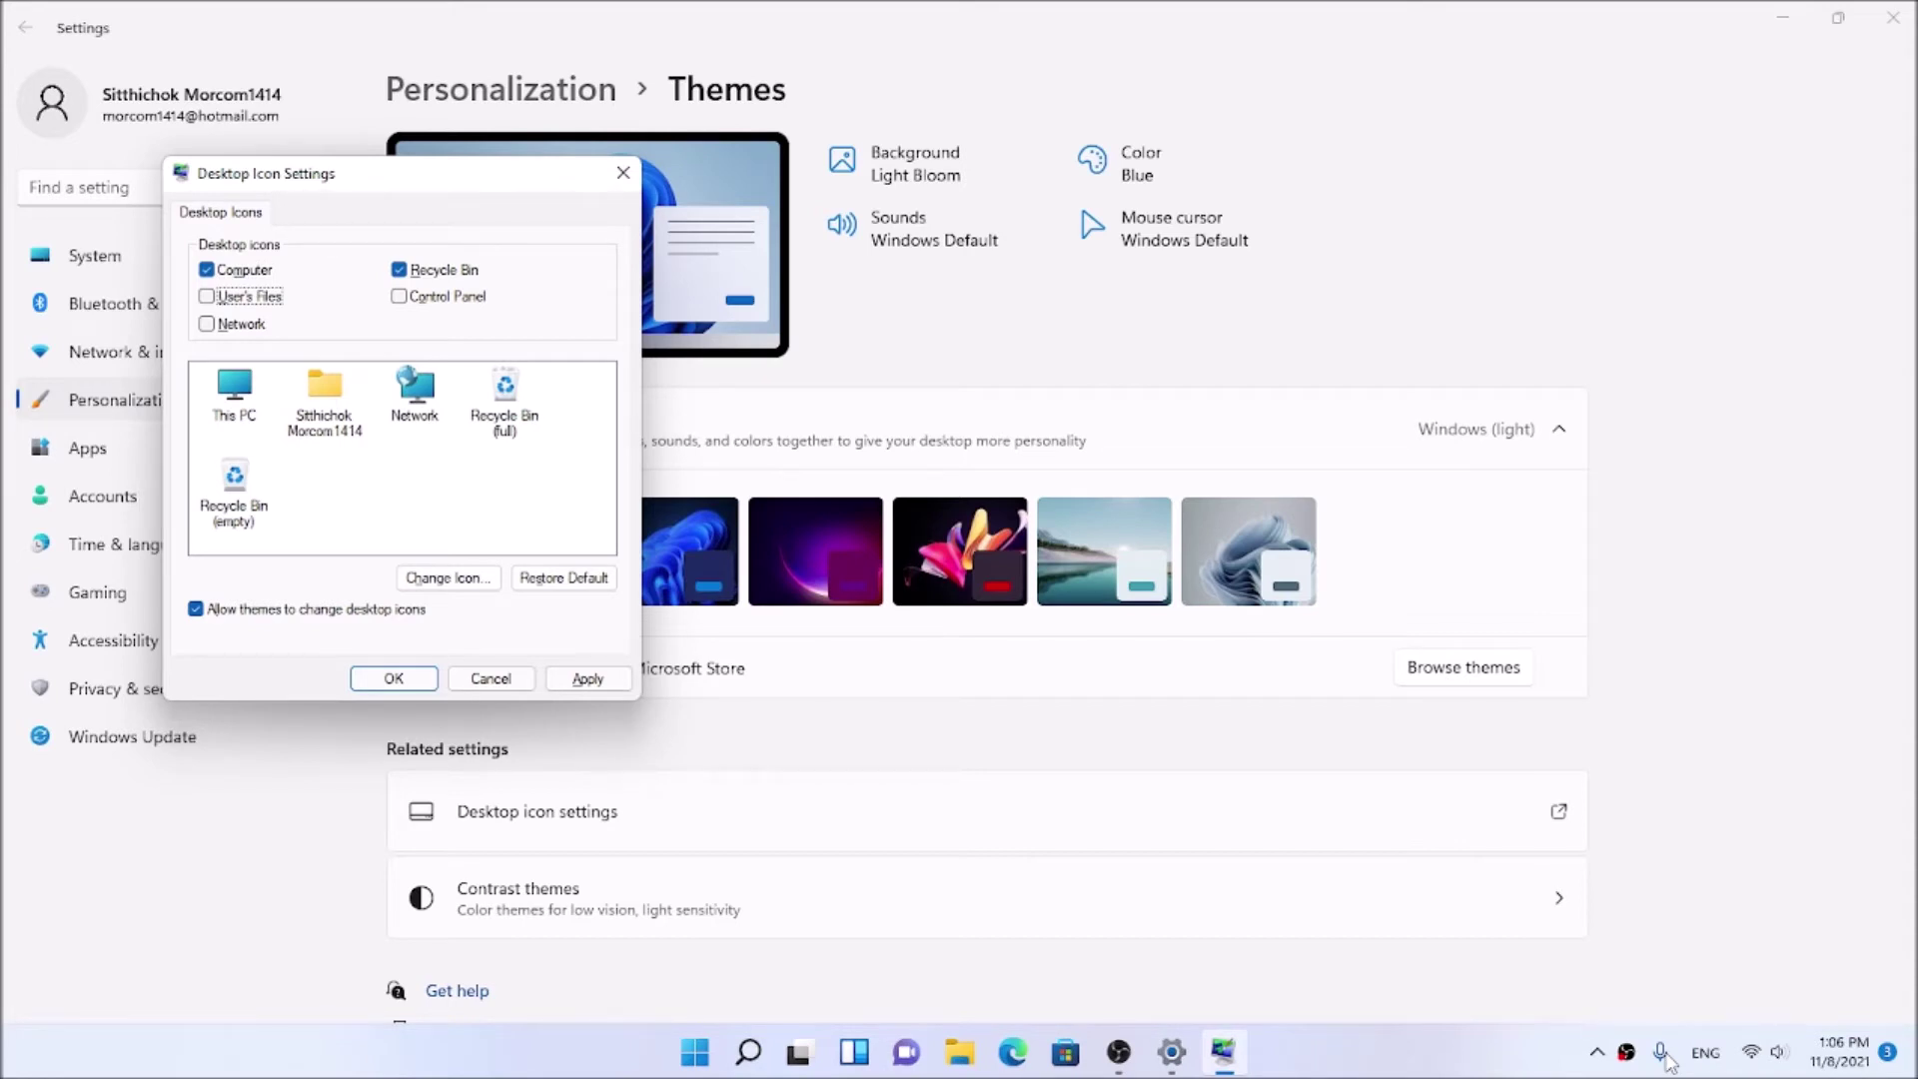
pyautogui.press('space')
pyautogui.press('Tab')
pyautogui.press('Tab')
pyautogui.press('space')
pyautogui.press('space')
pyautogui.press('Tab')
pyautogui.press('space')
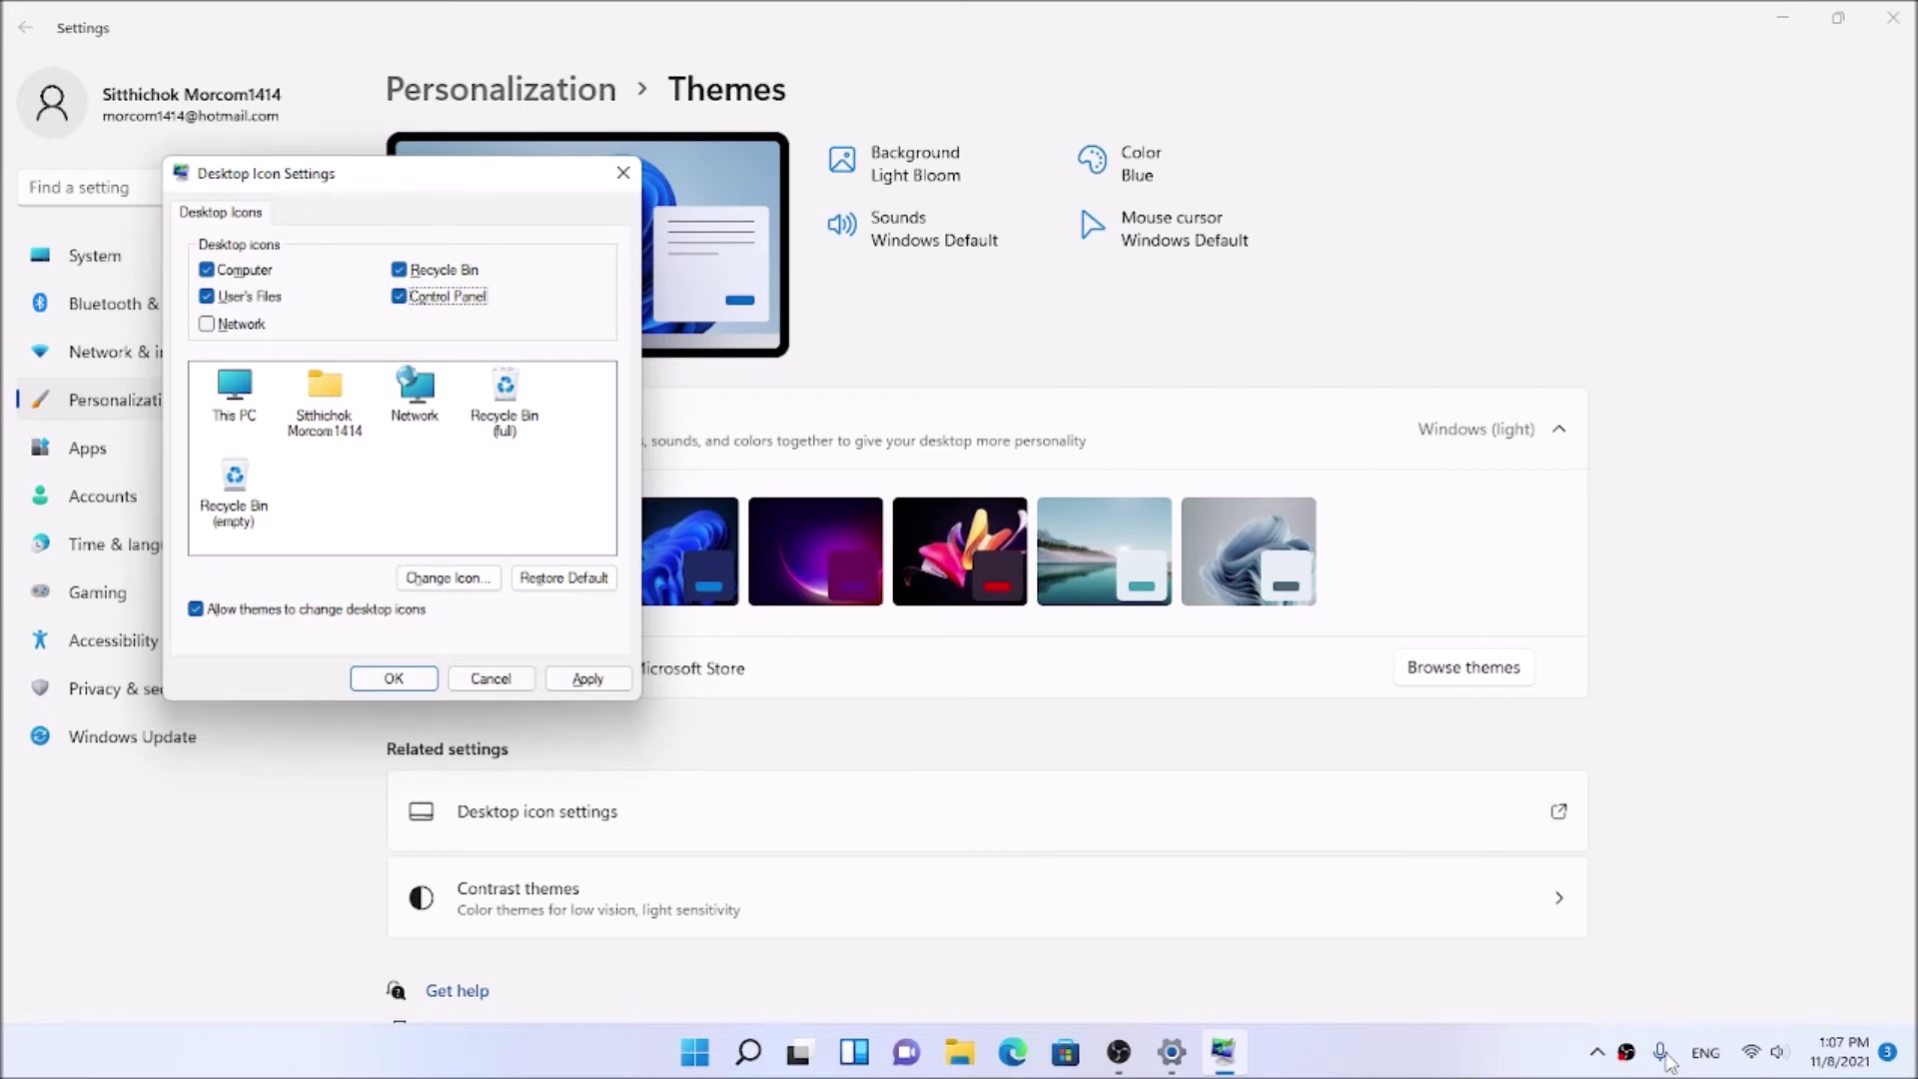
pyautogui.press('Return')
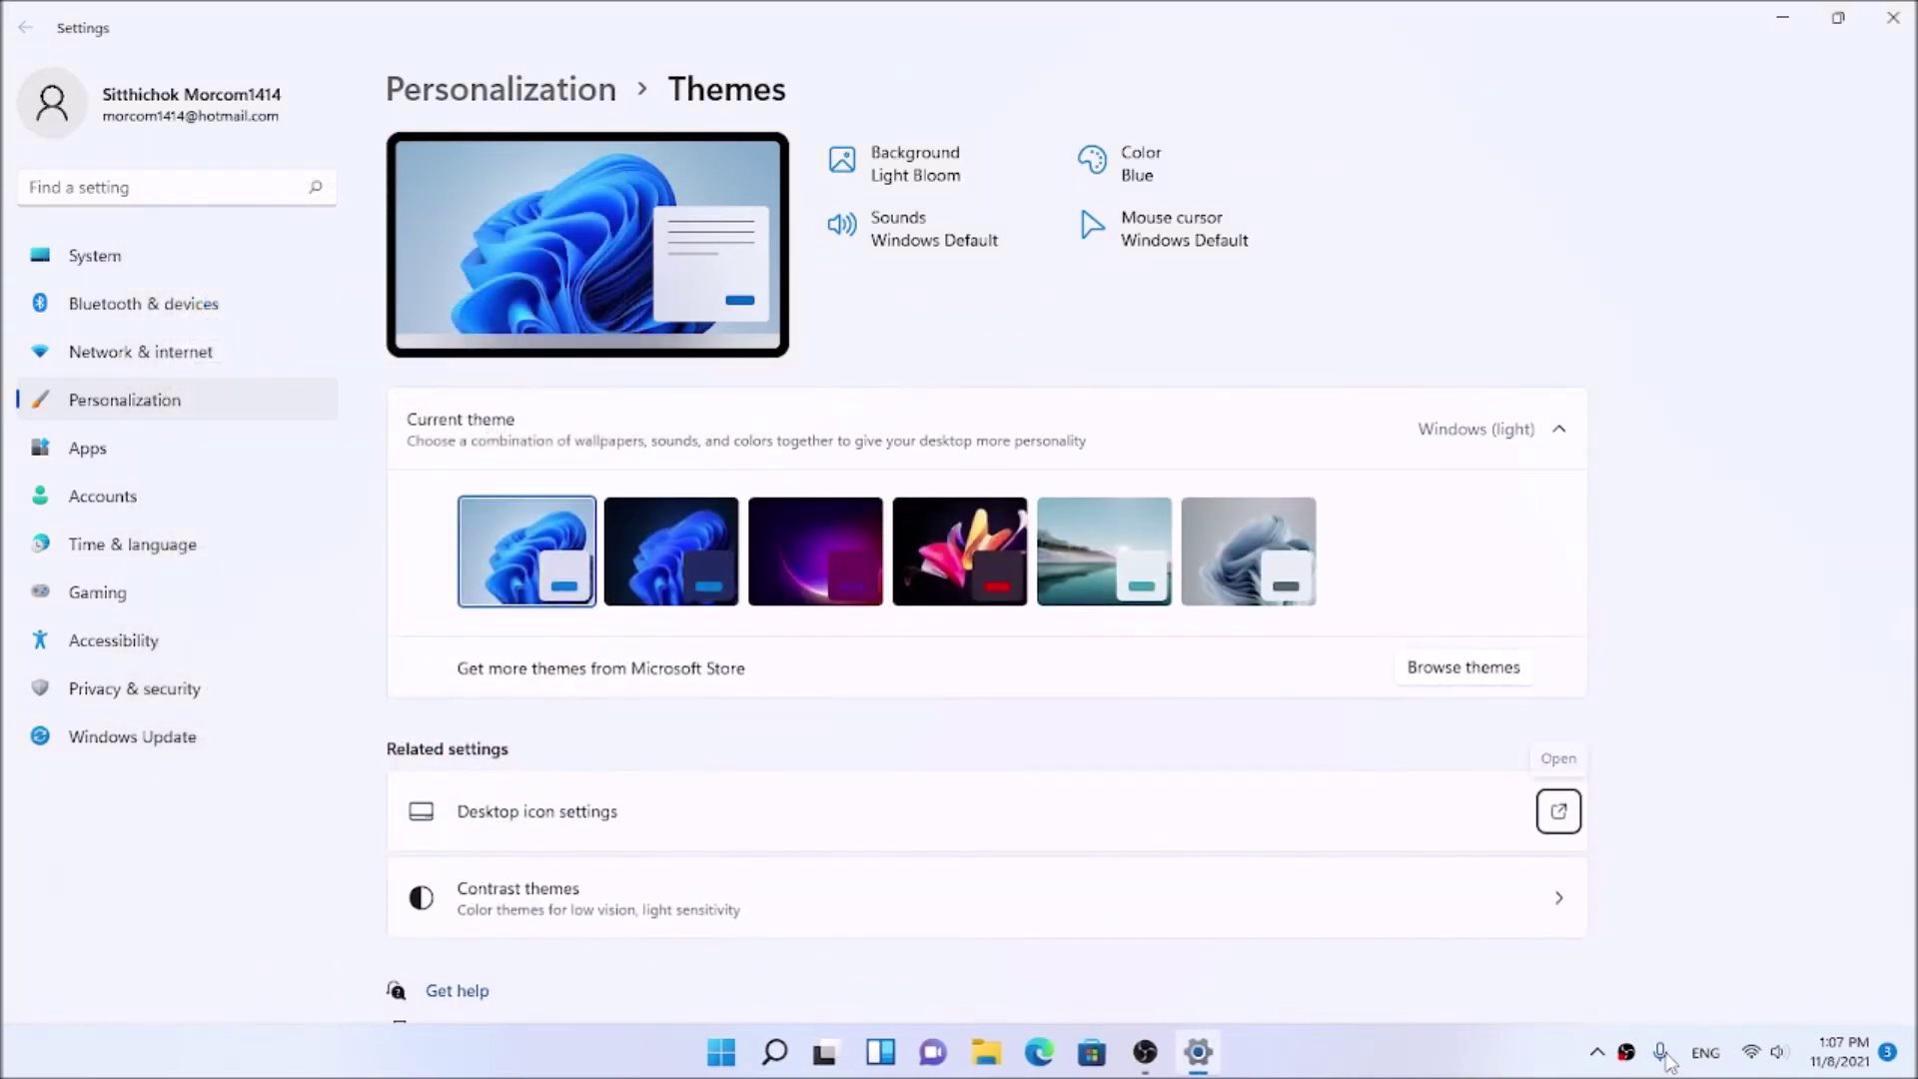
# Step: Show the desktop and check the This PC, user folder, Control Panel and Recycle Bin icons
pyautogui.press('super+d')
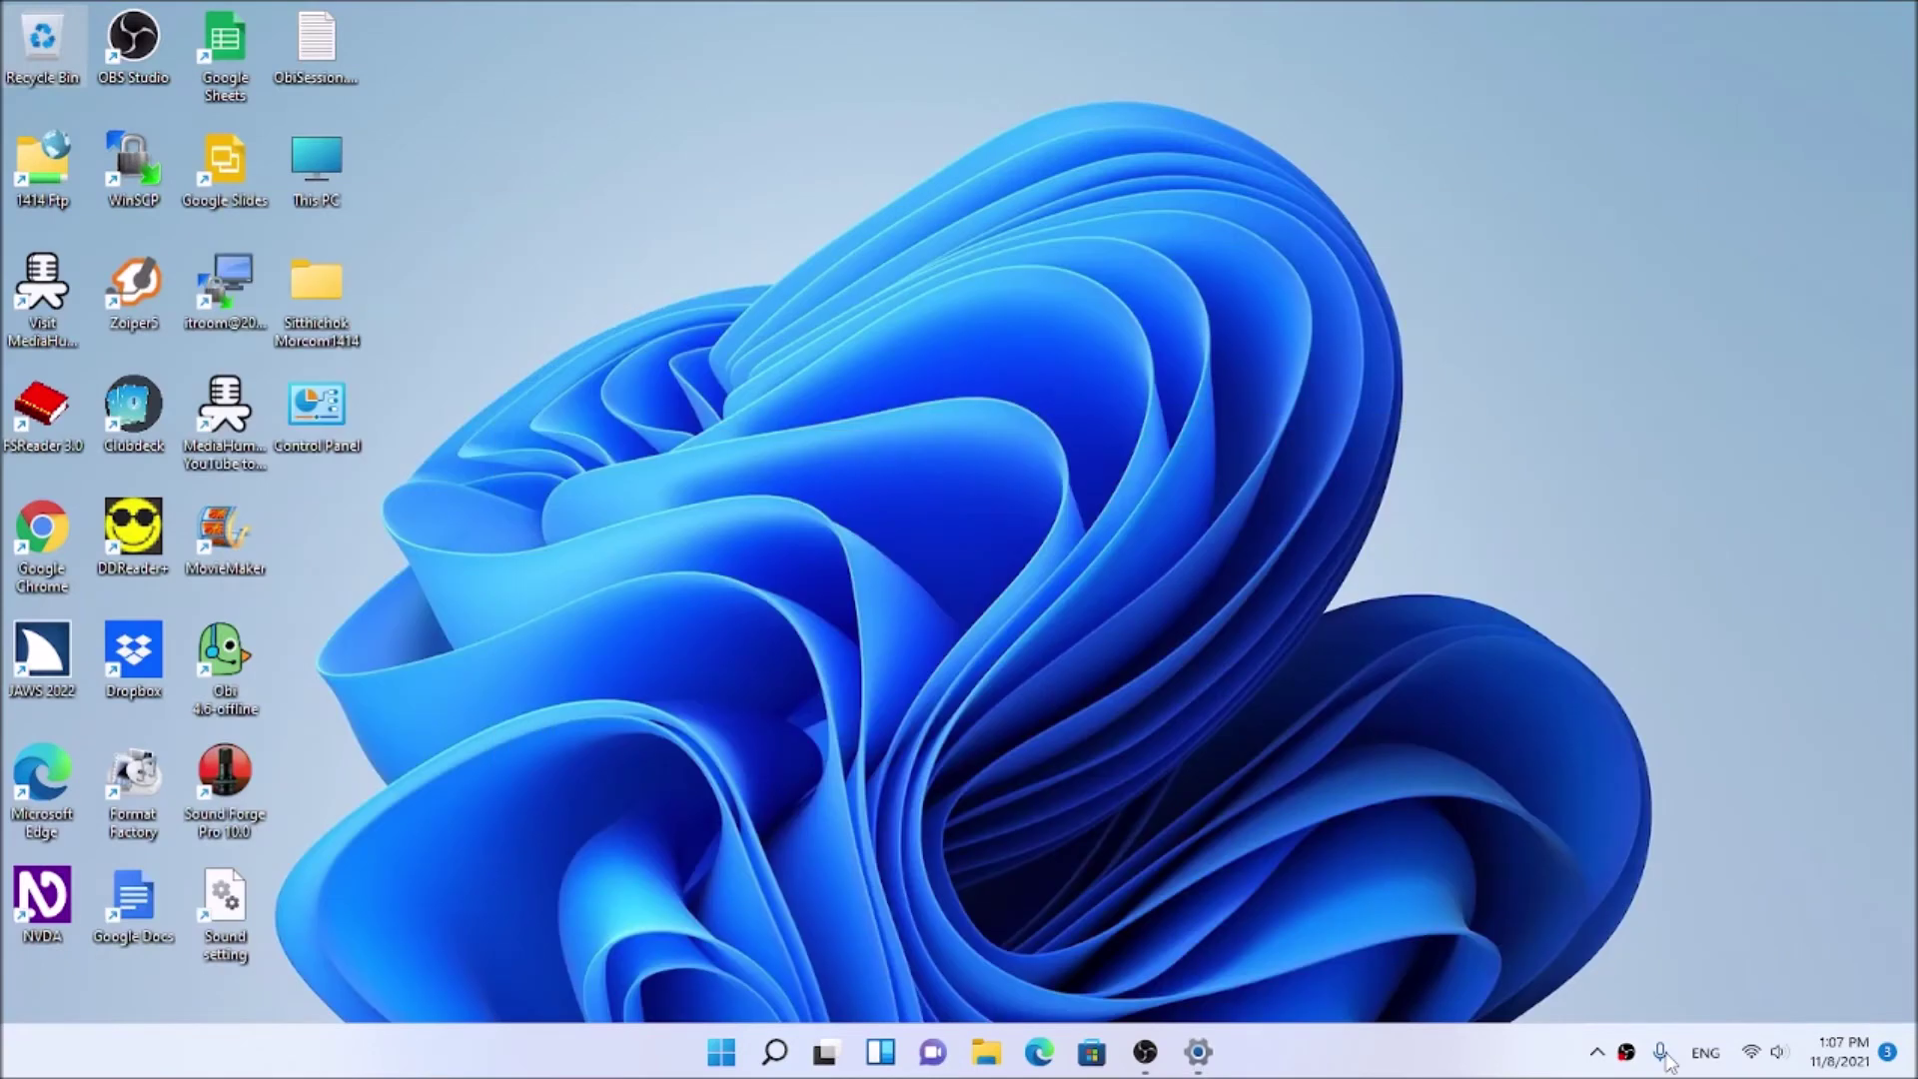
pyautogui.press('t')
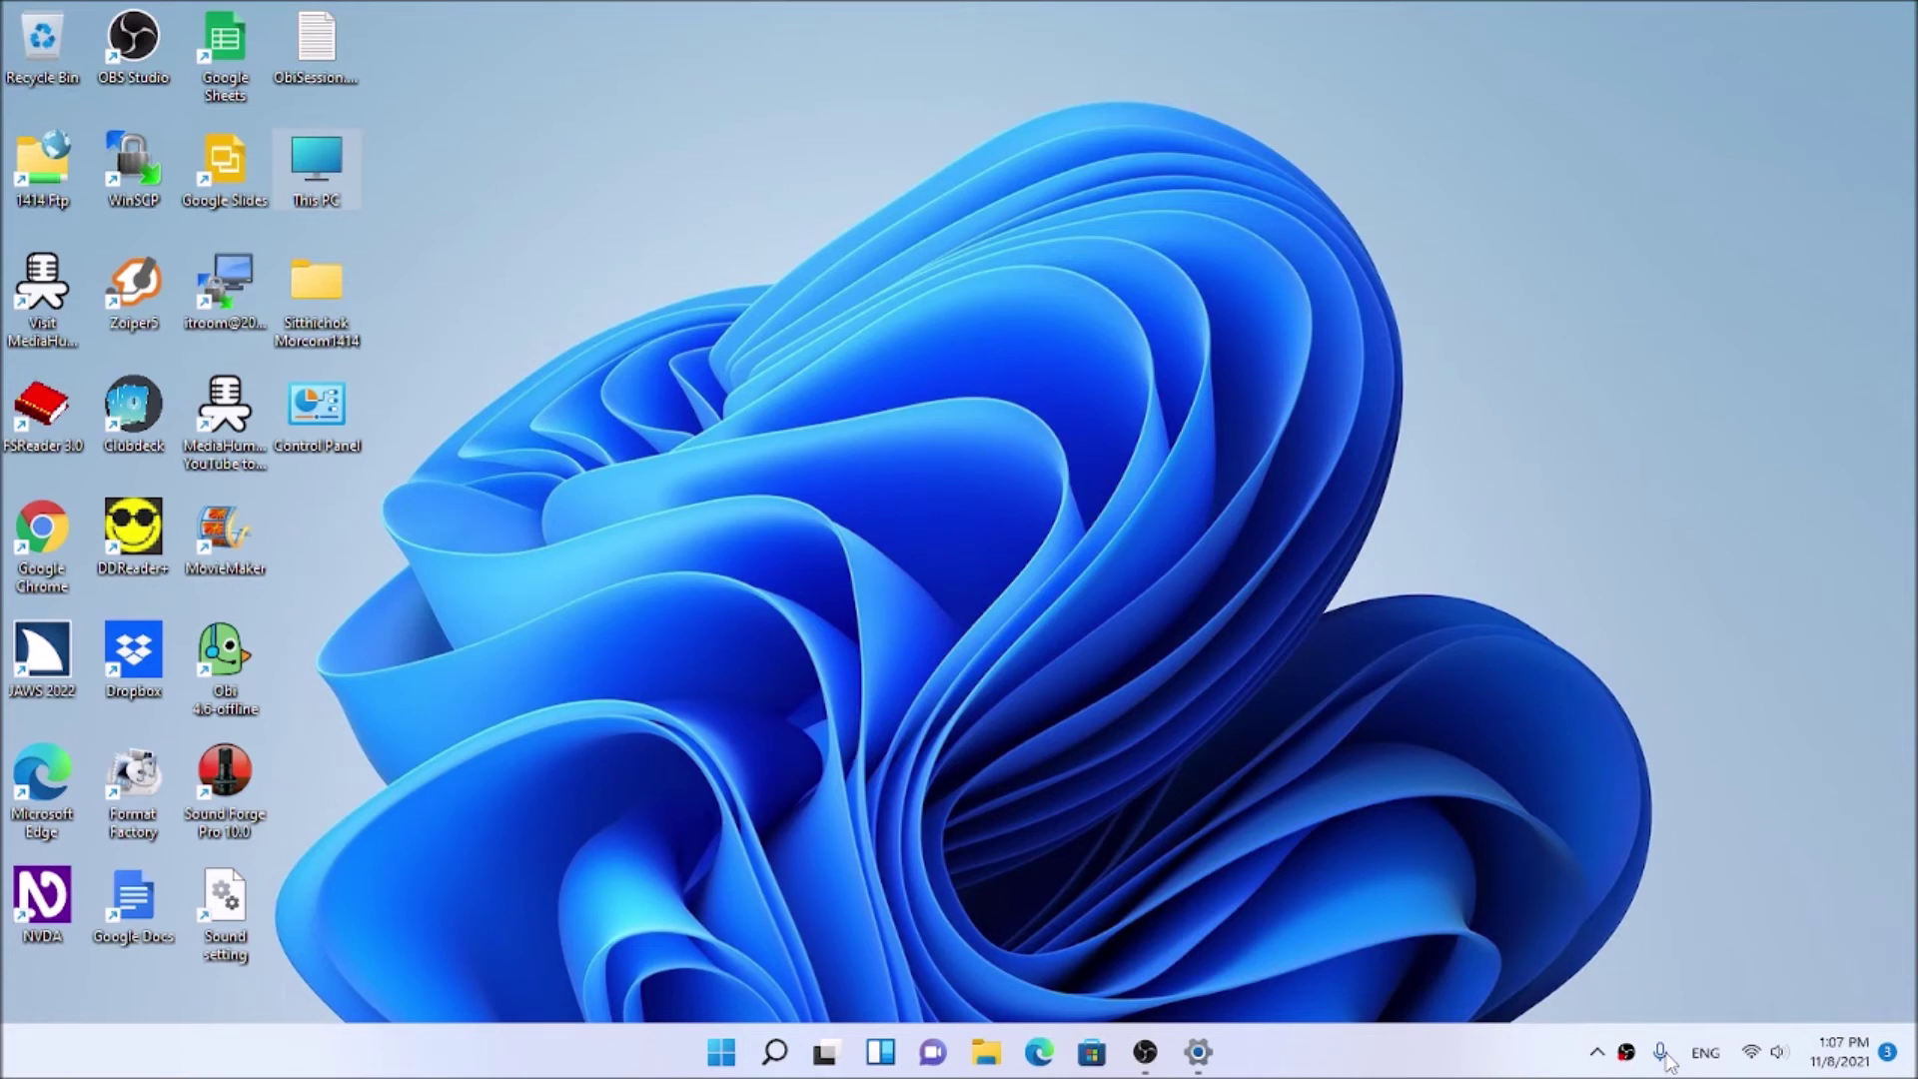
pyautogui.press('Down')
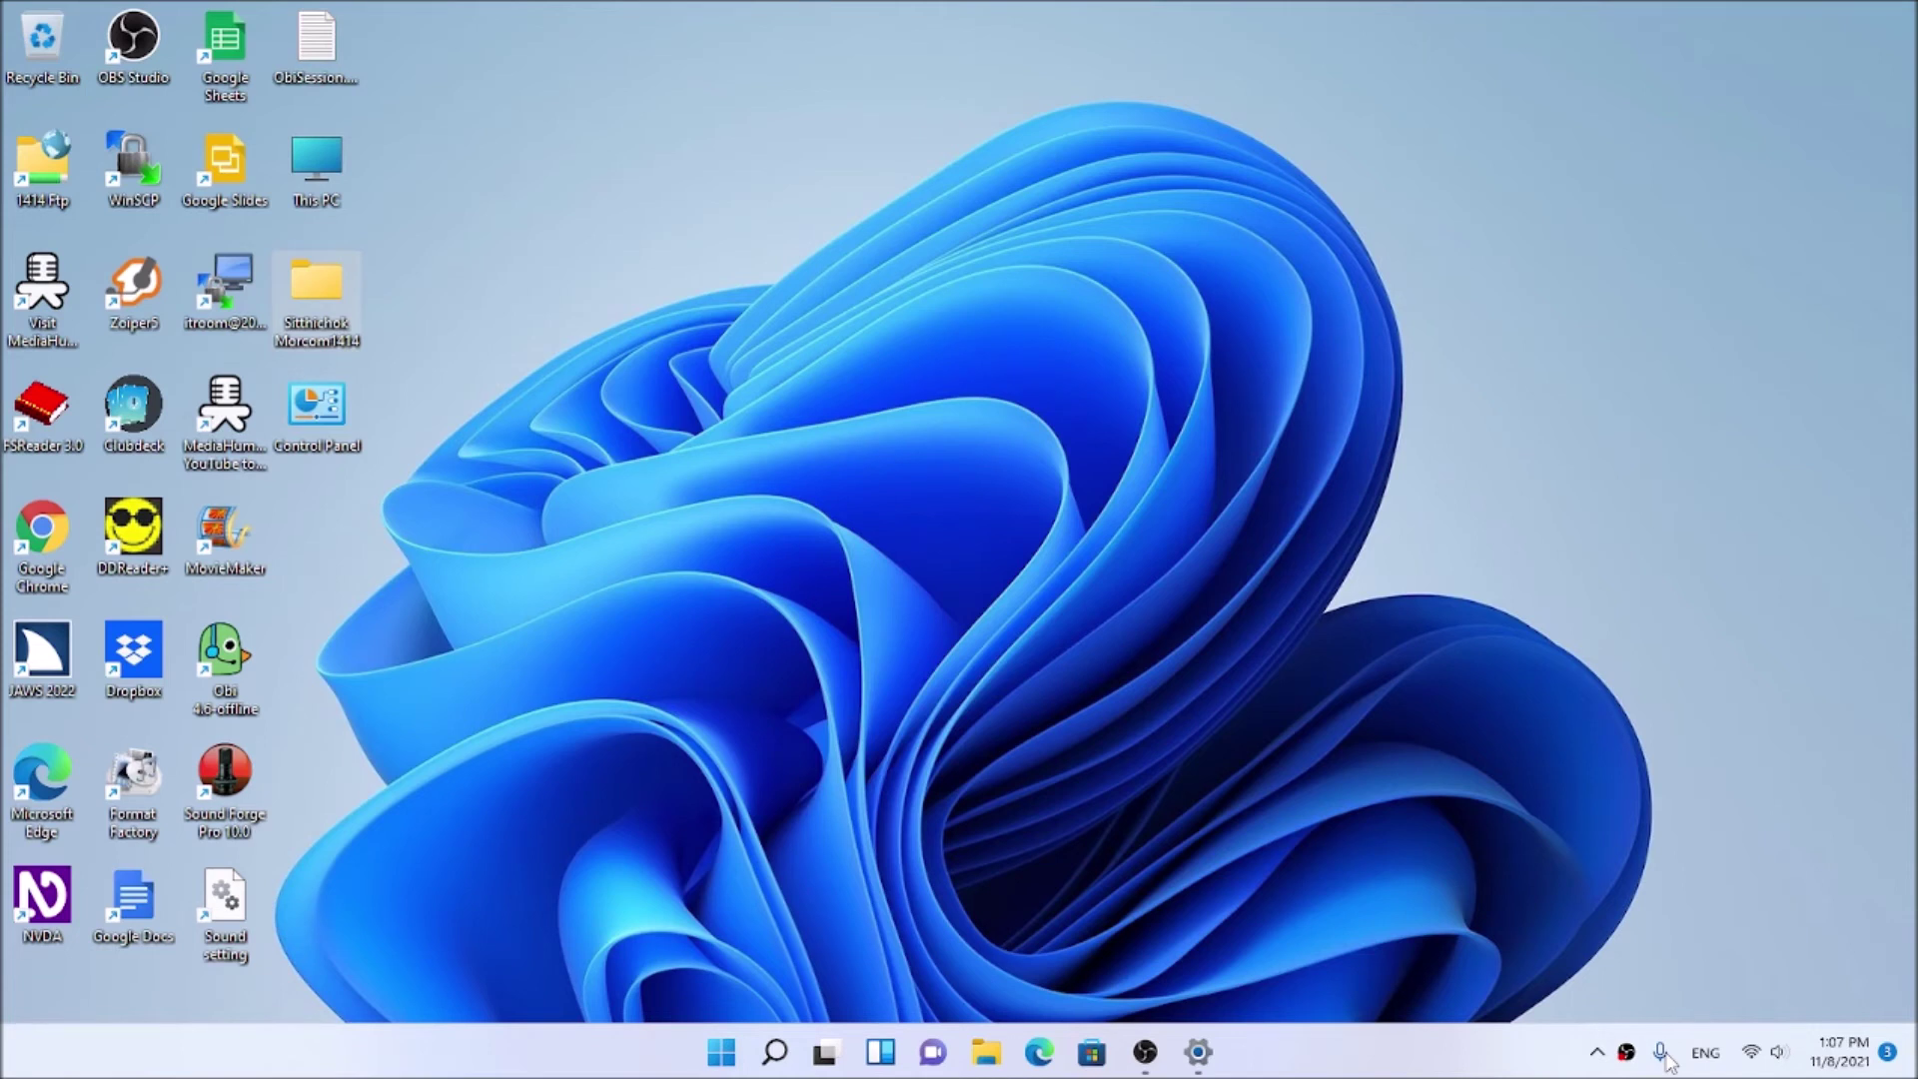
pyautogui.press('Down')
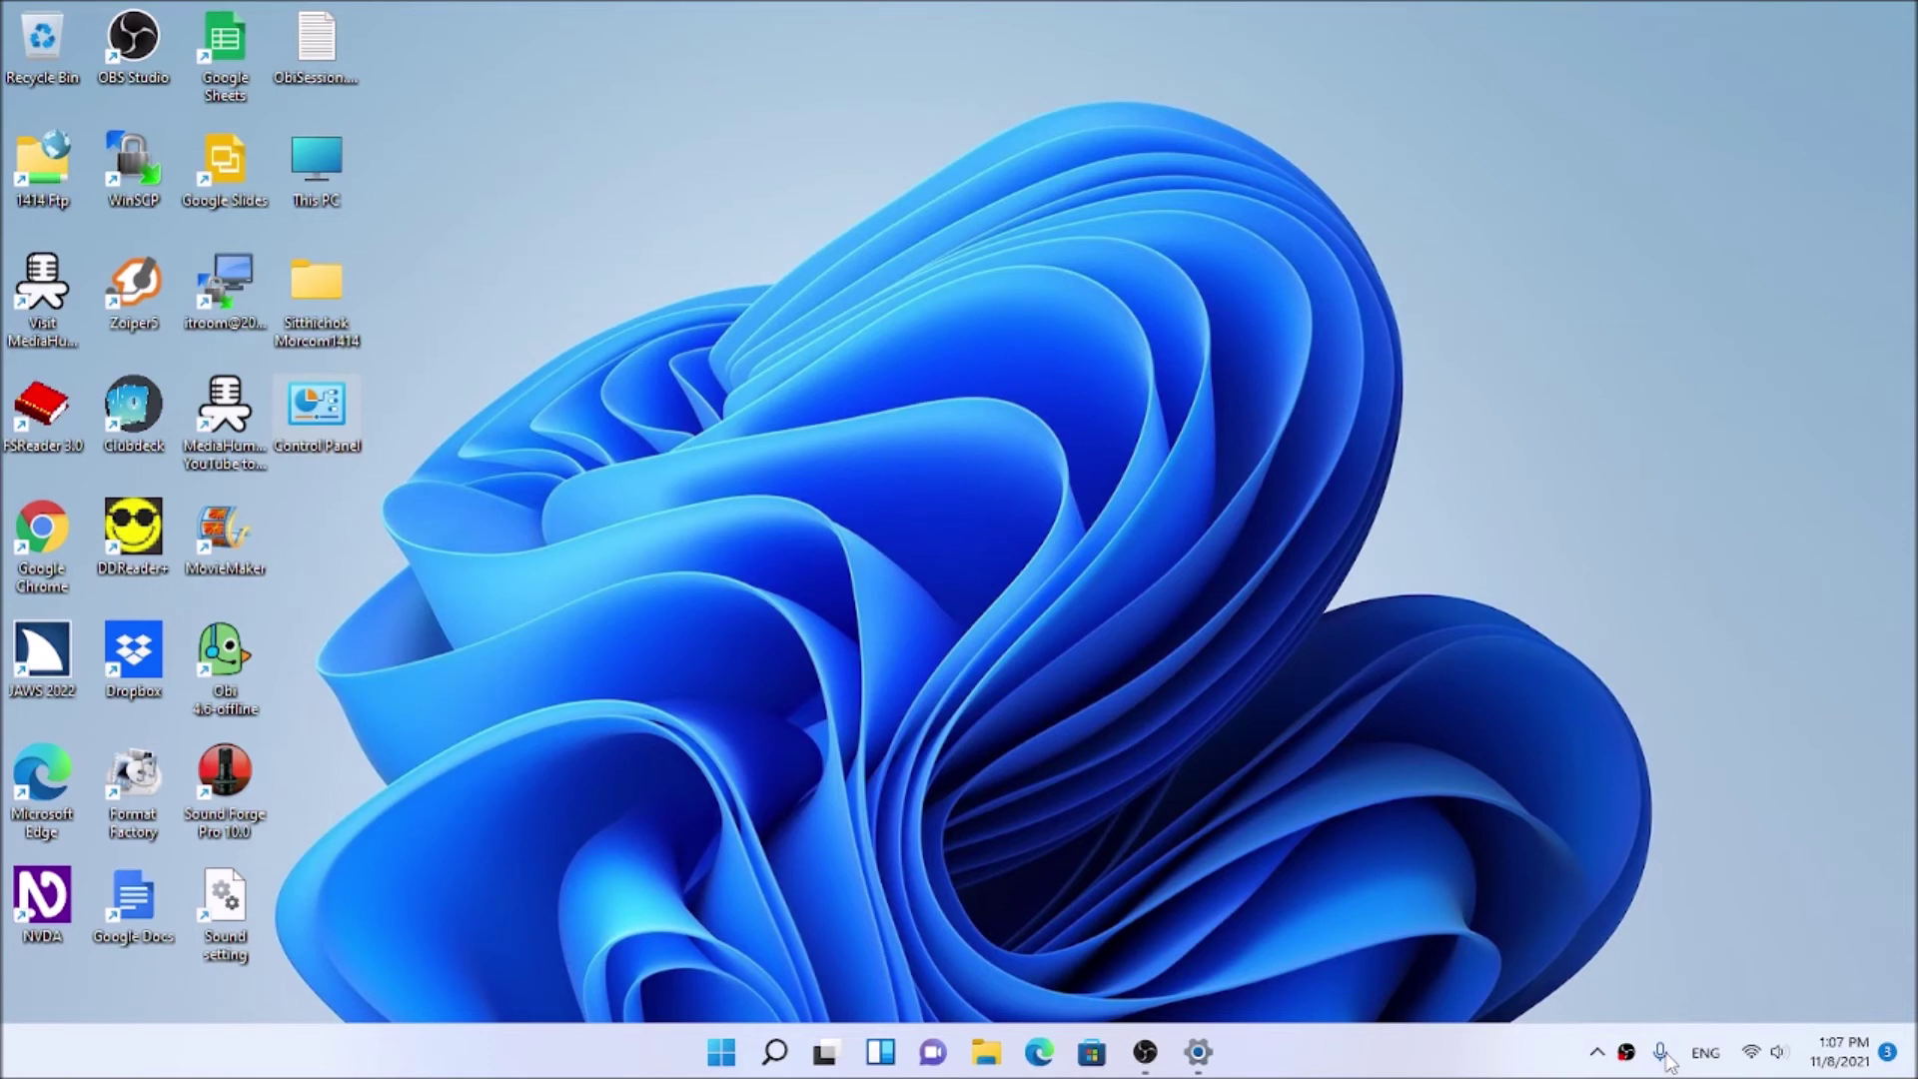
pyautogui.press('t')
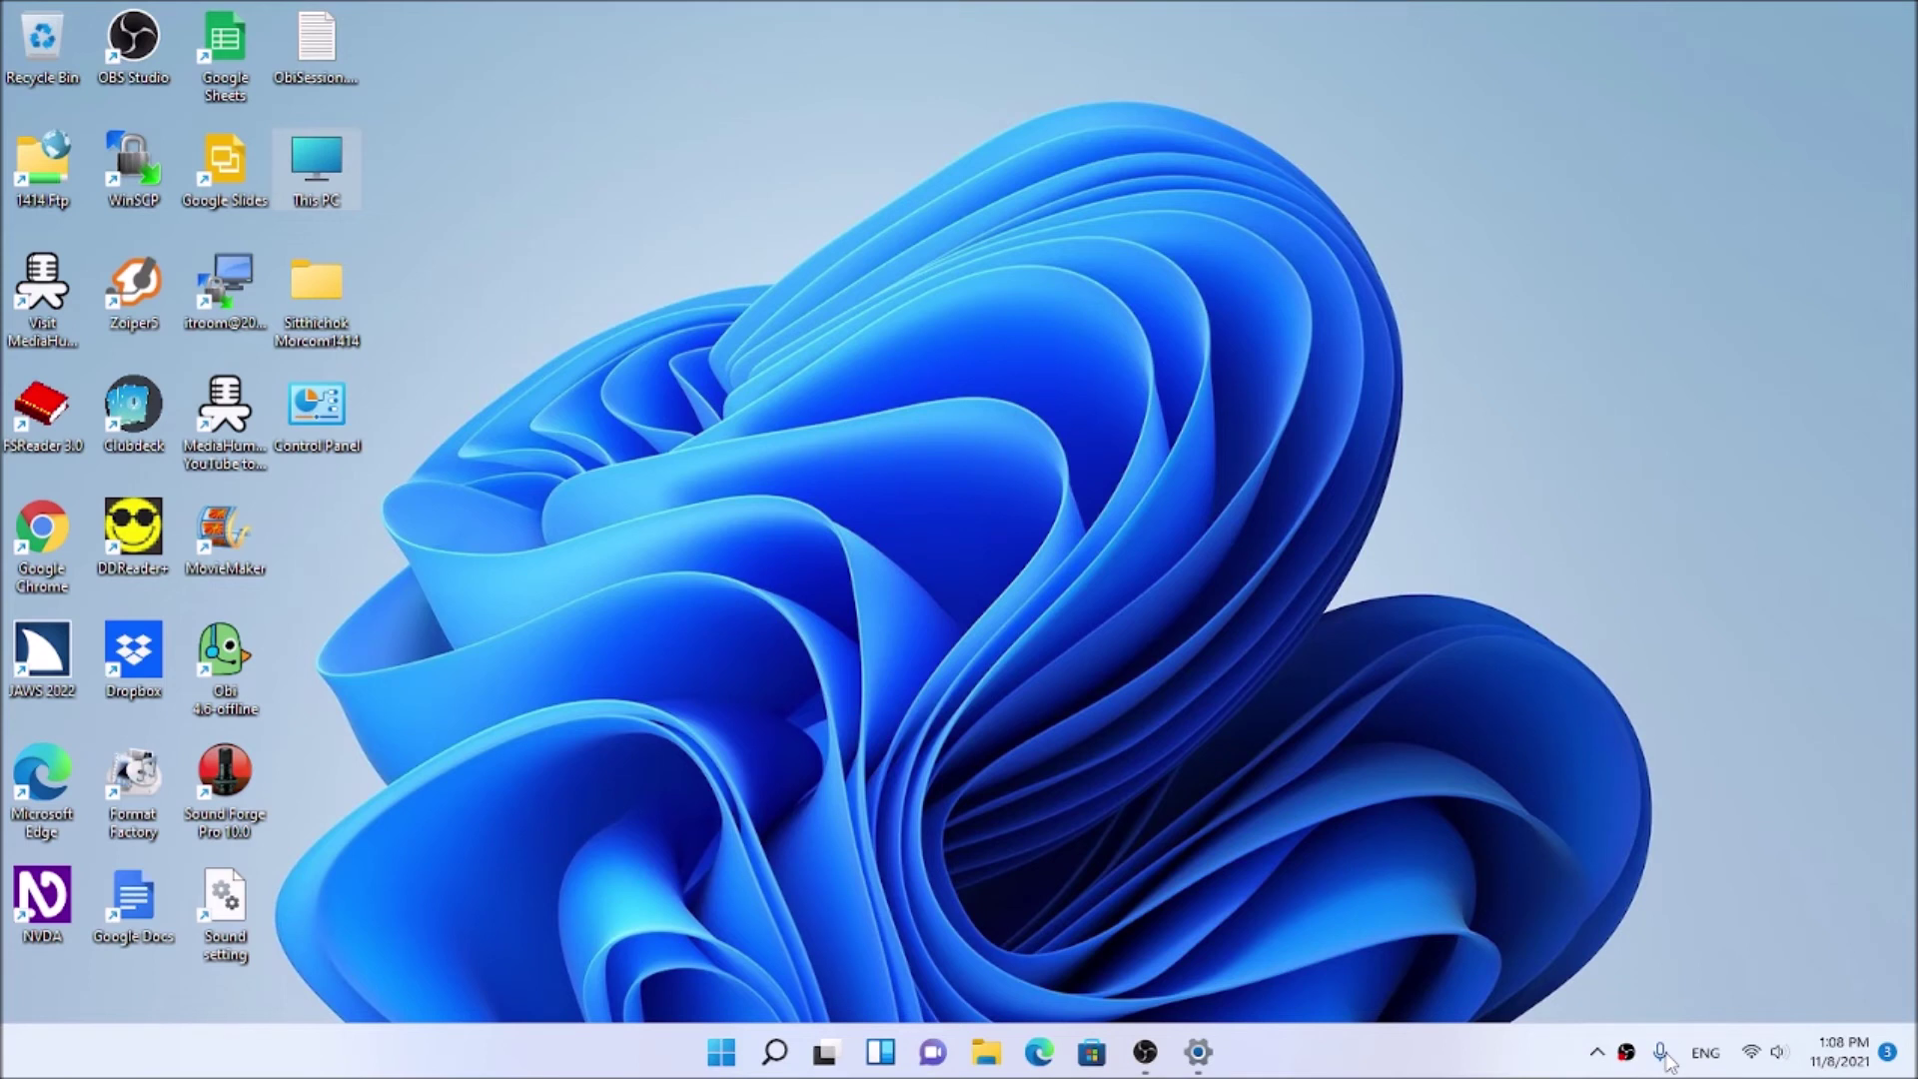
pyautogui.press('c')
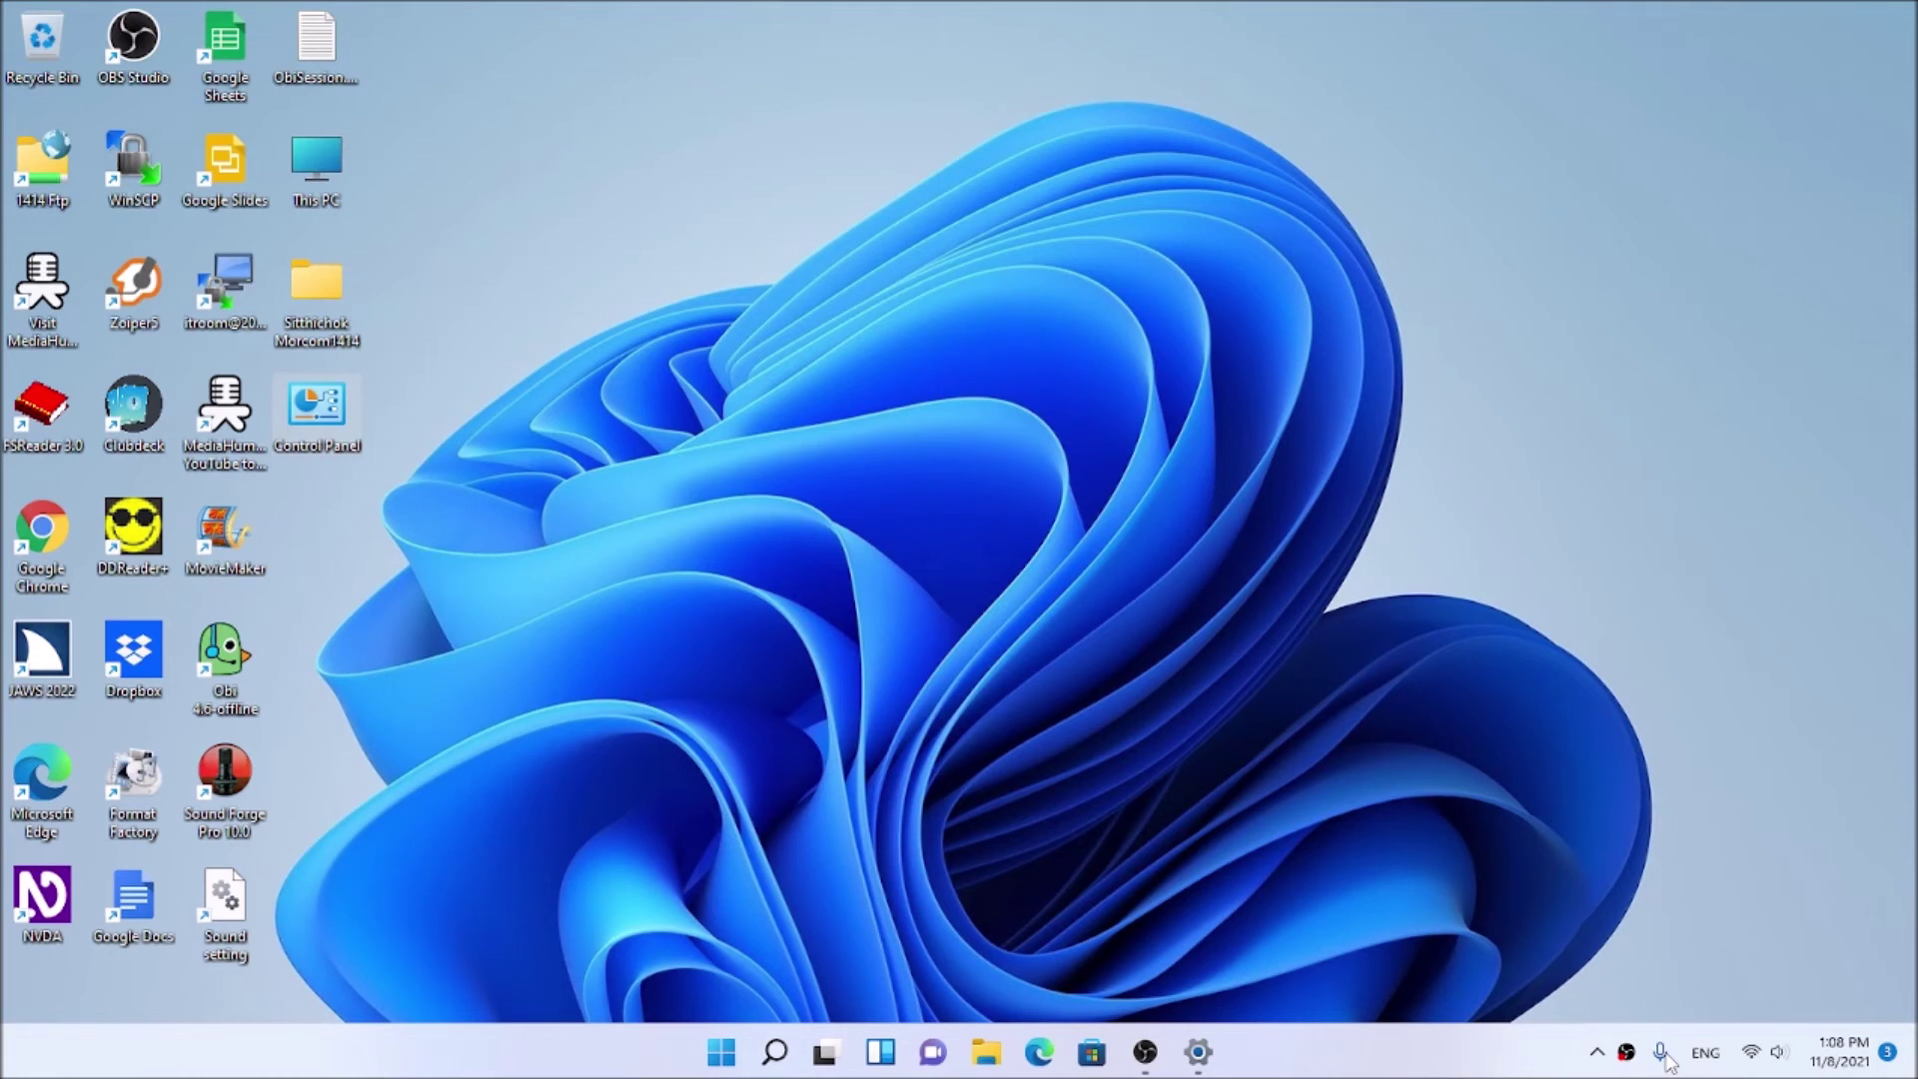
pyautogui.press('r')
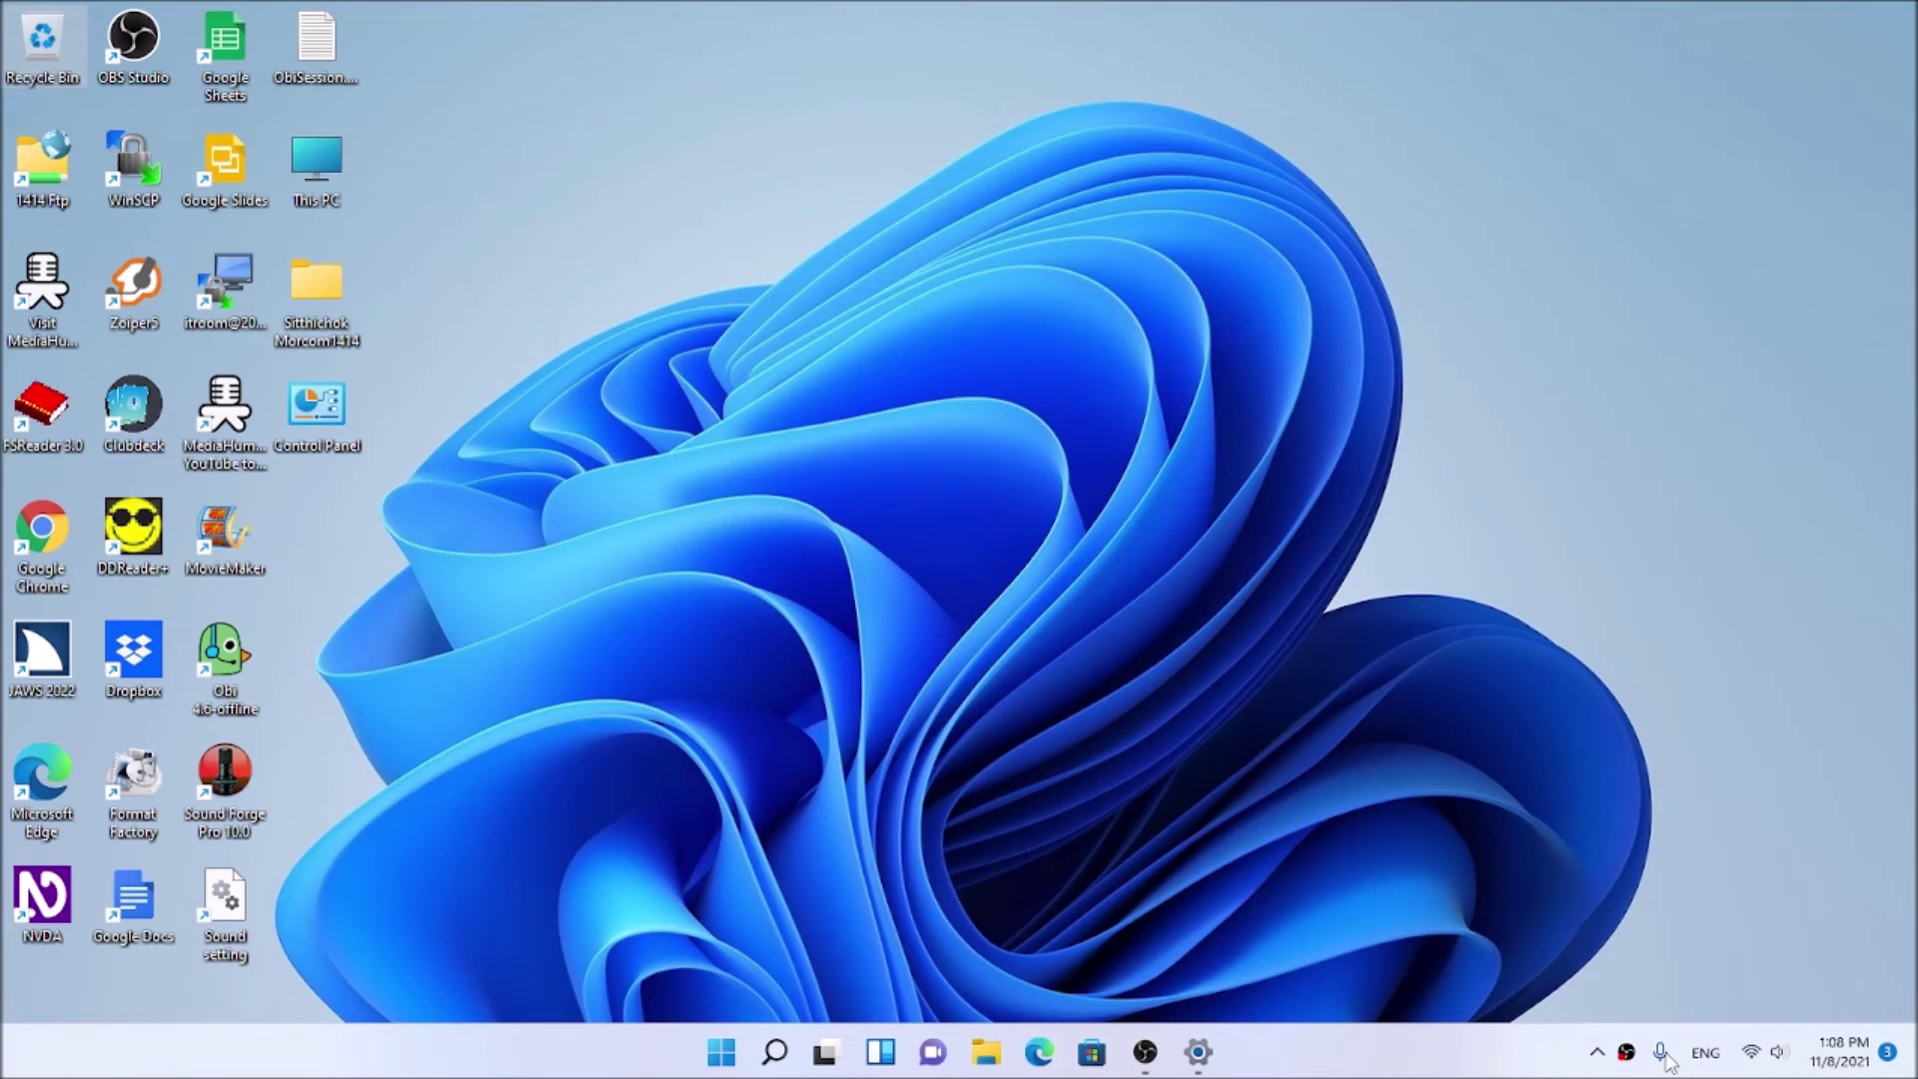
# Step: Remove the Control Panel icon from the desktop and check the remaining icons for it
pyautogui.press('c')
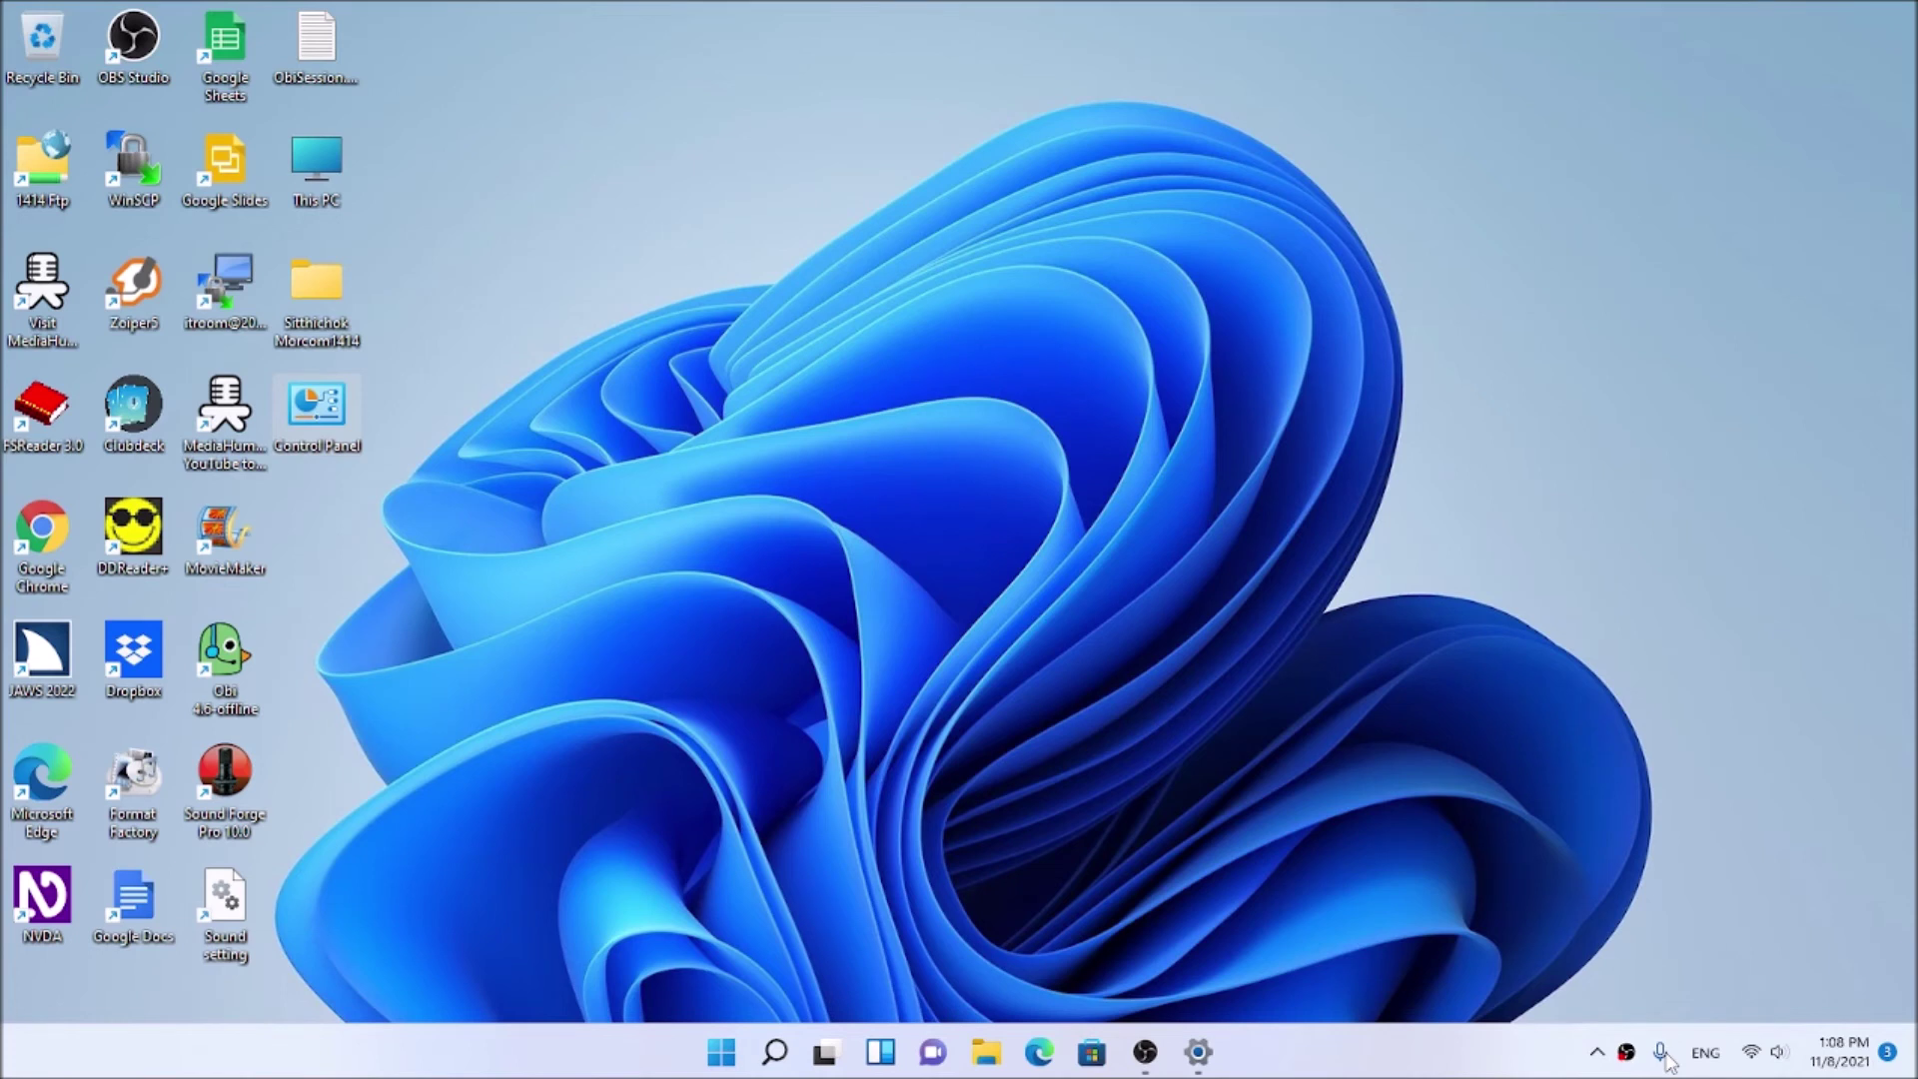
pyautogui.press('Tab')
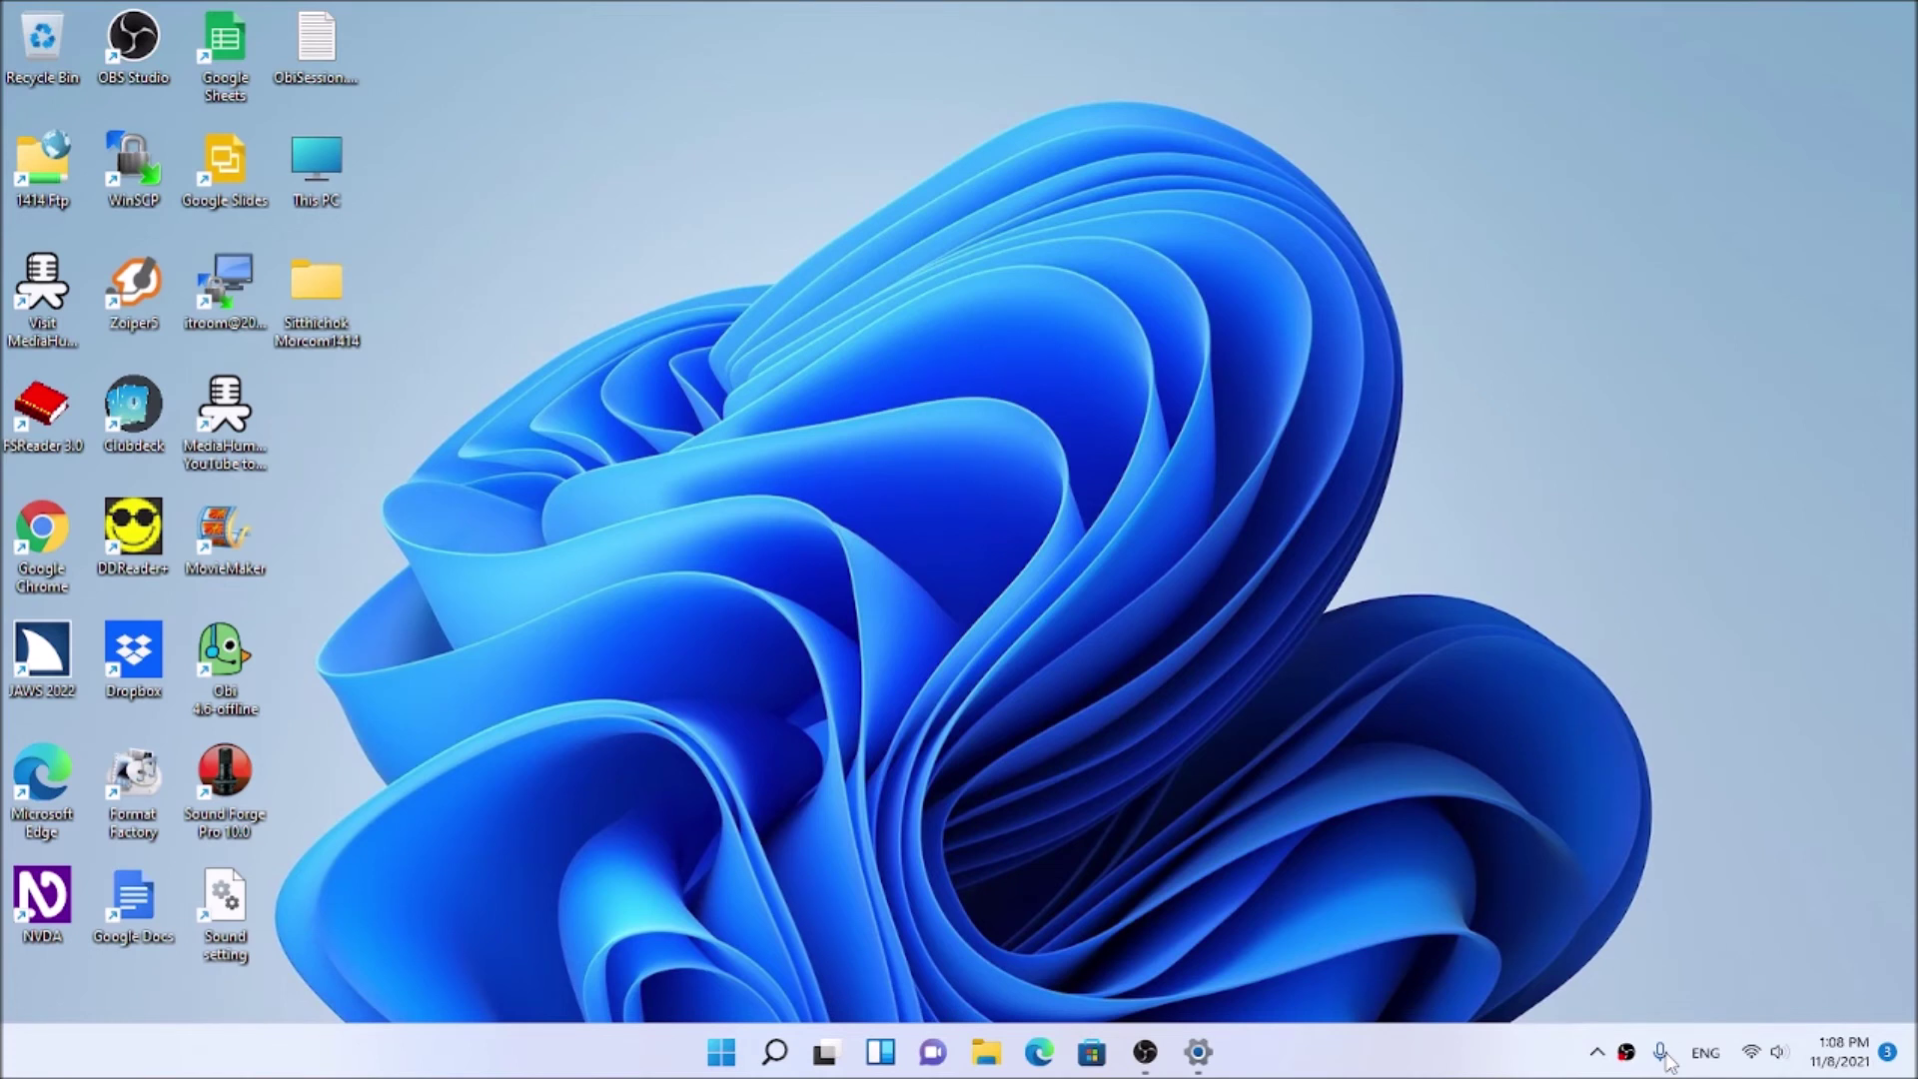
pyautogui.press('r')
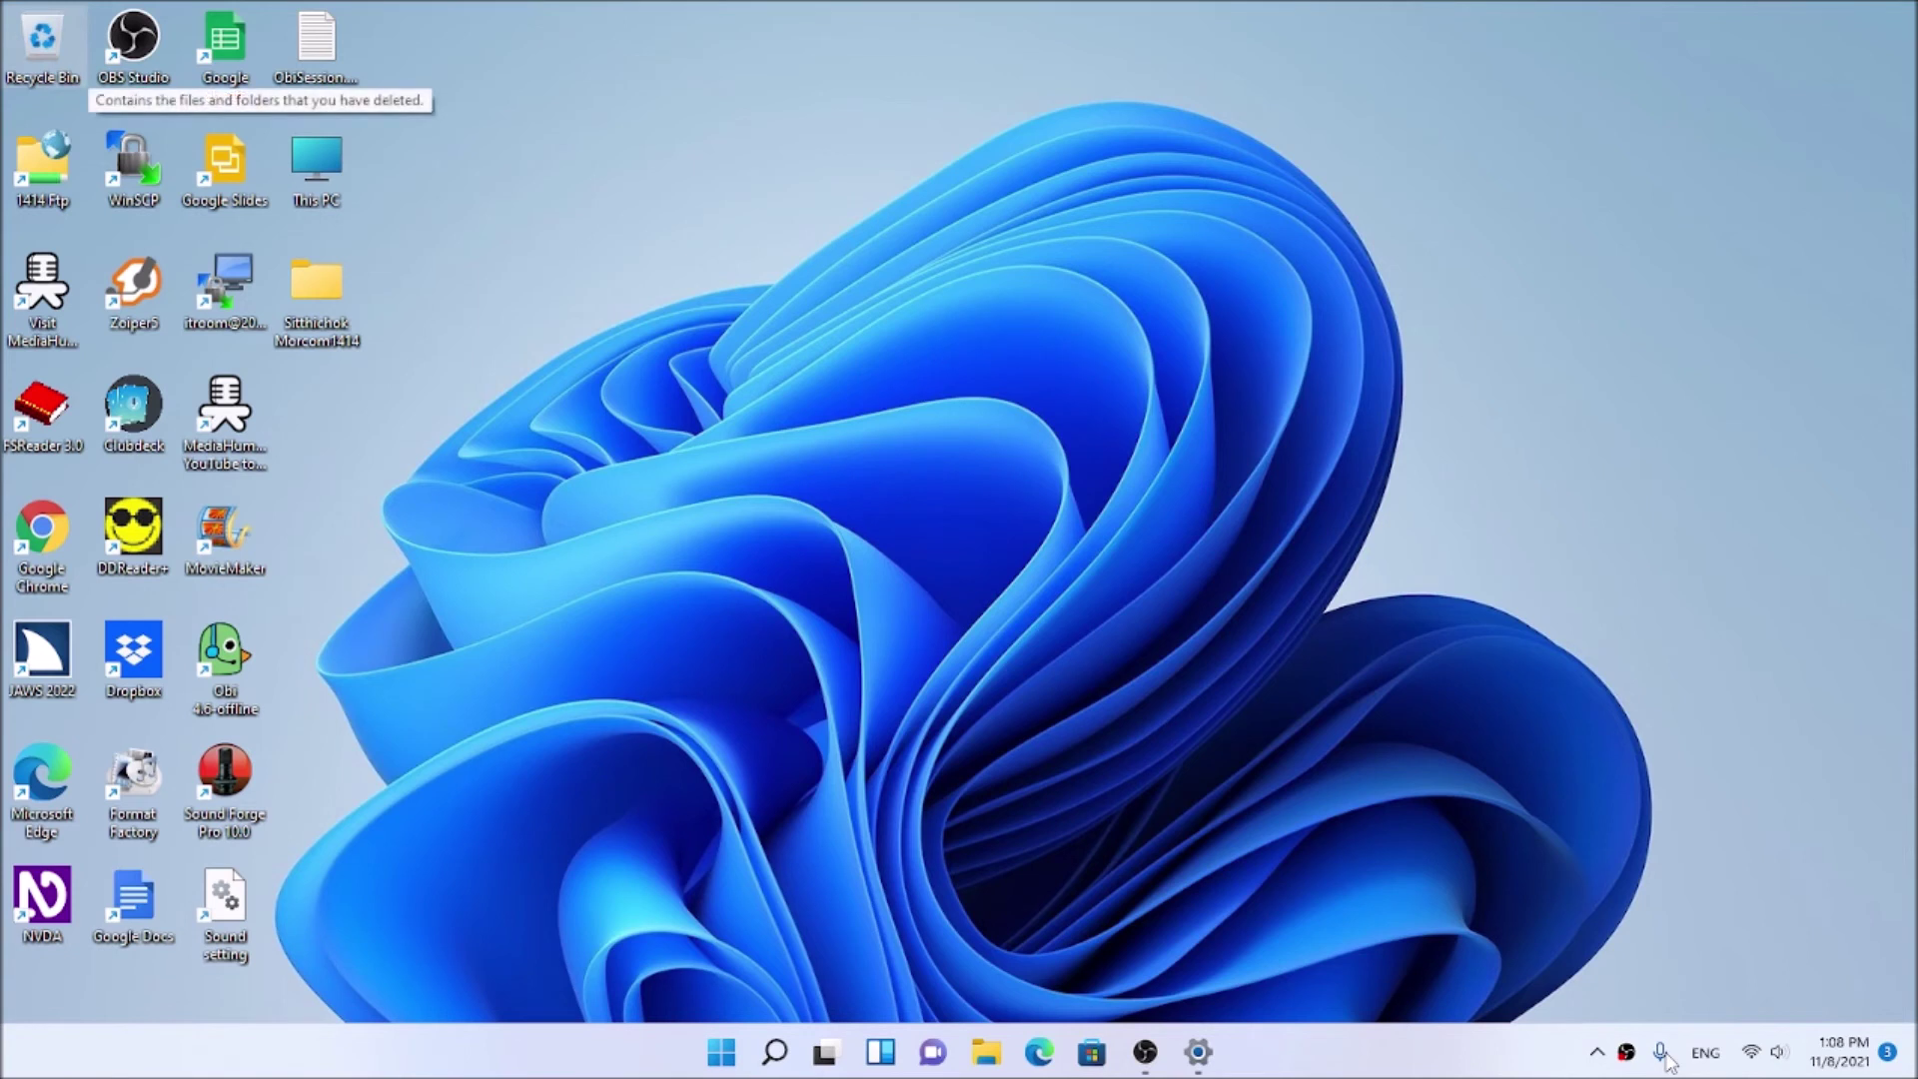
pyautogui.press('c')
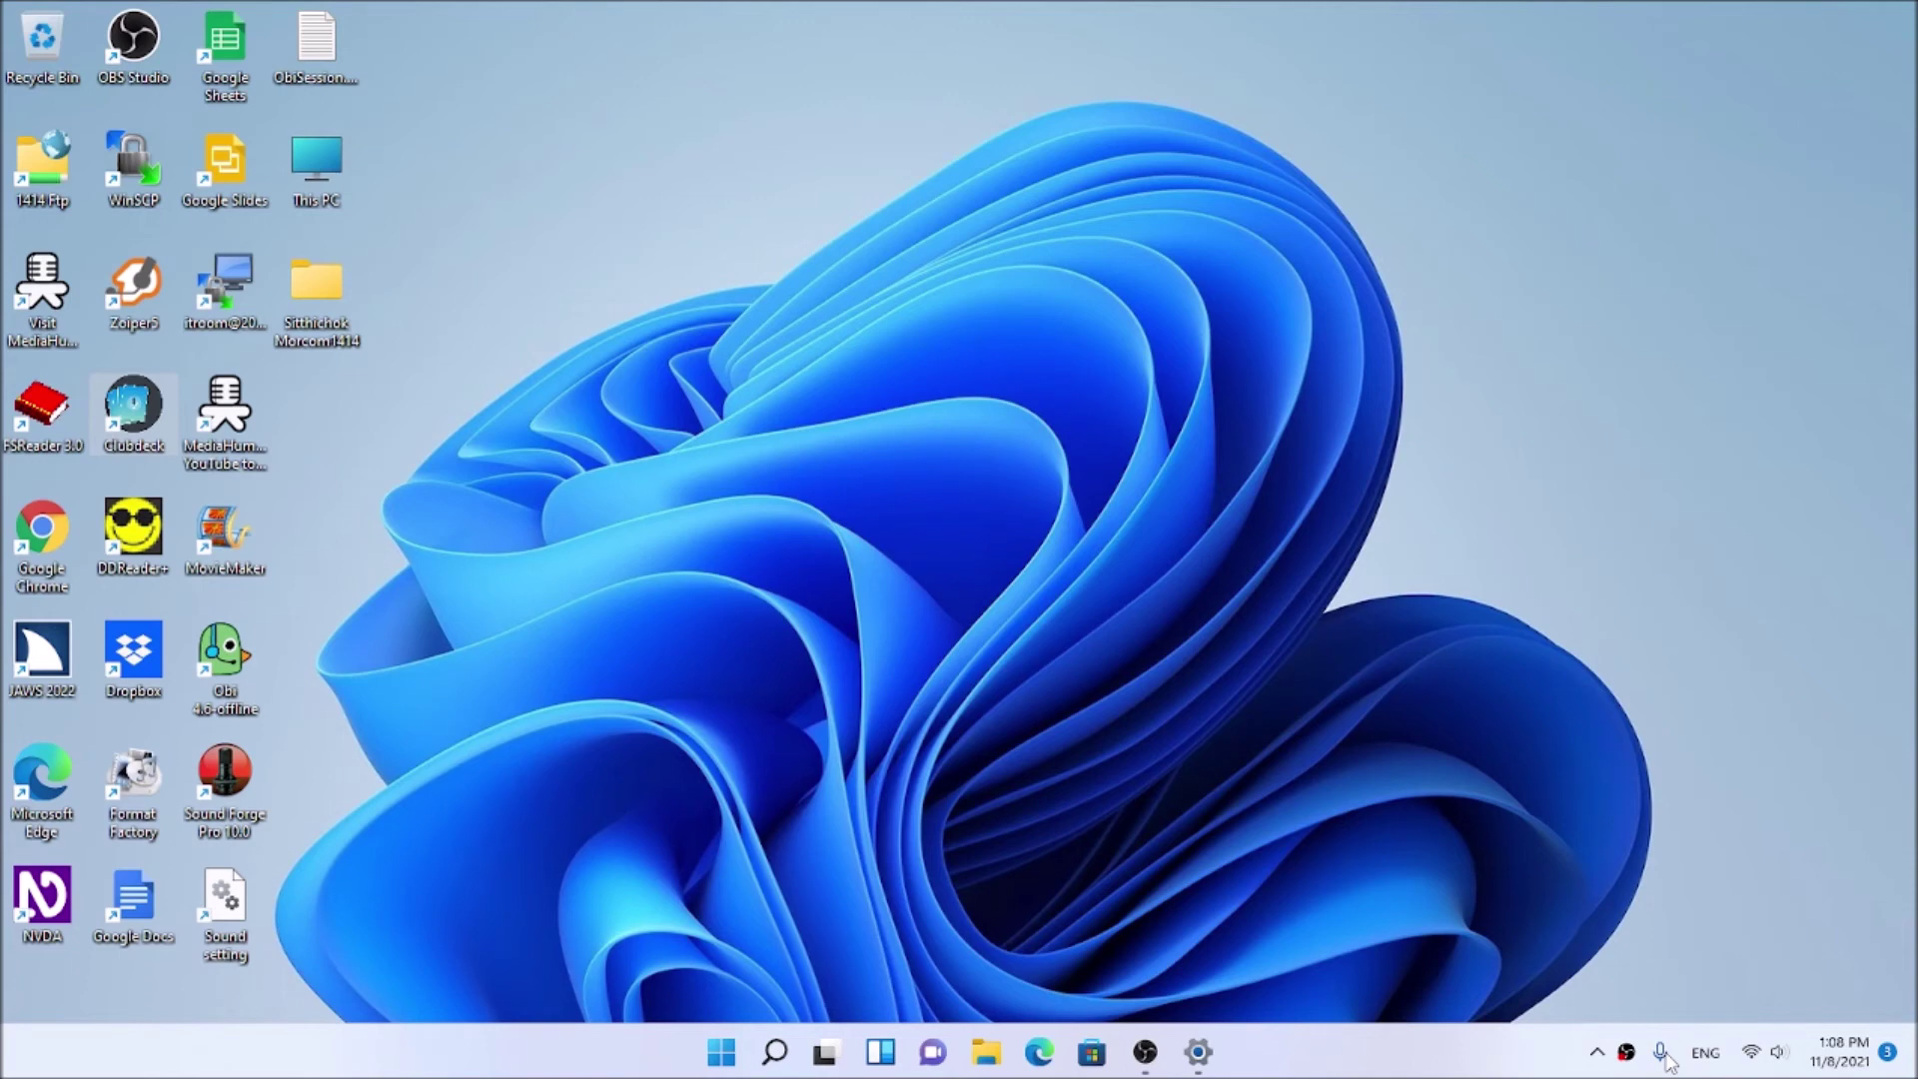
# Step: Search Windows for "the" and open the Themes and related settings page
pyautogui.press('super')
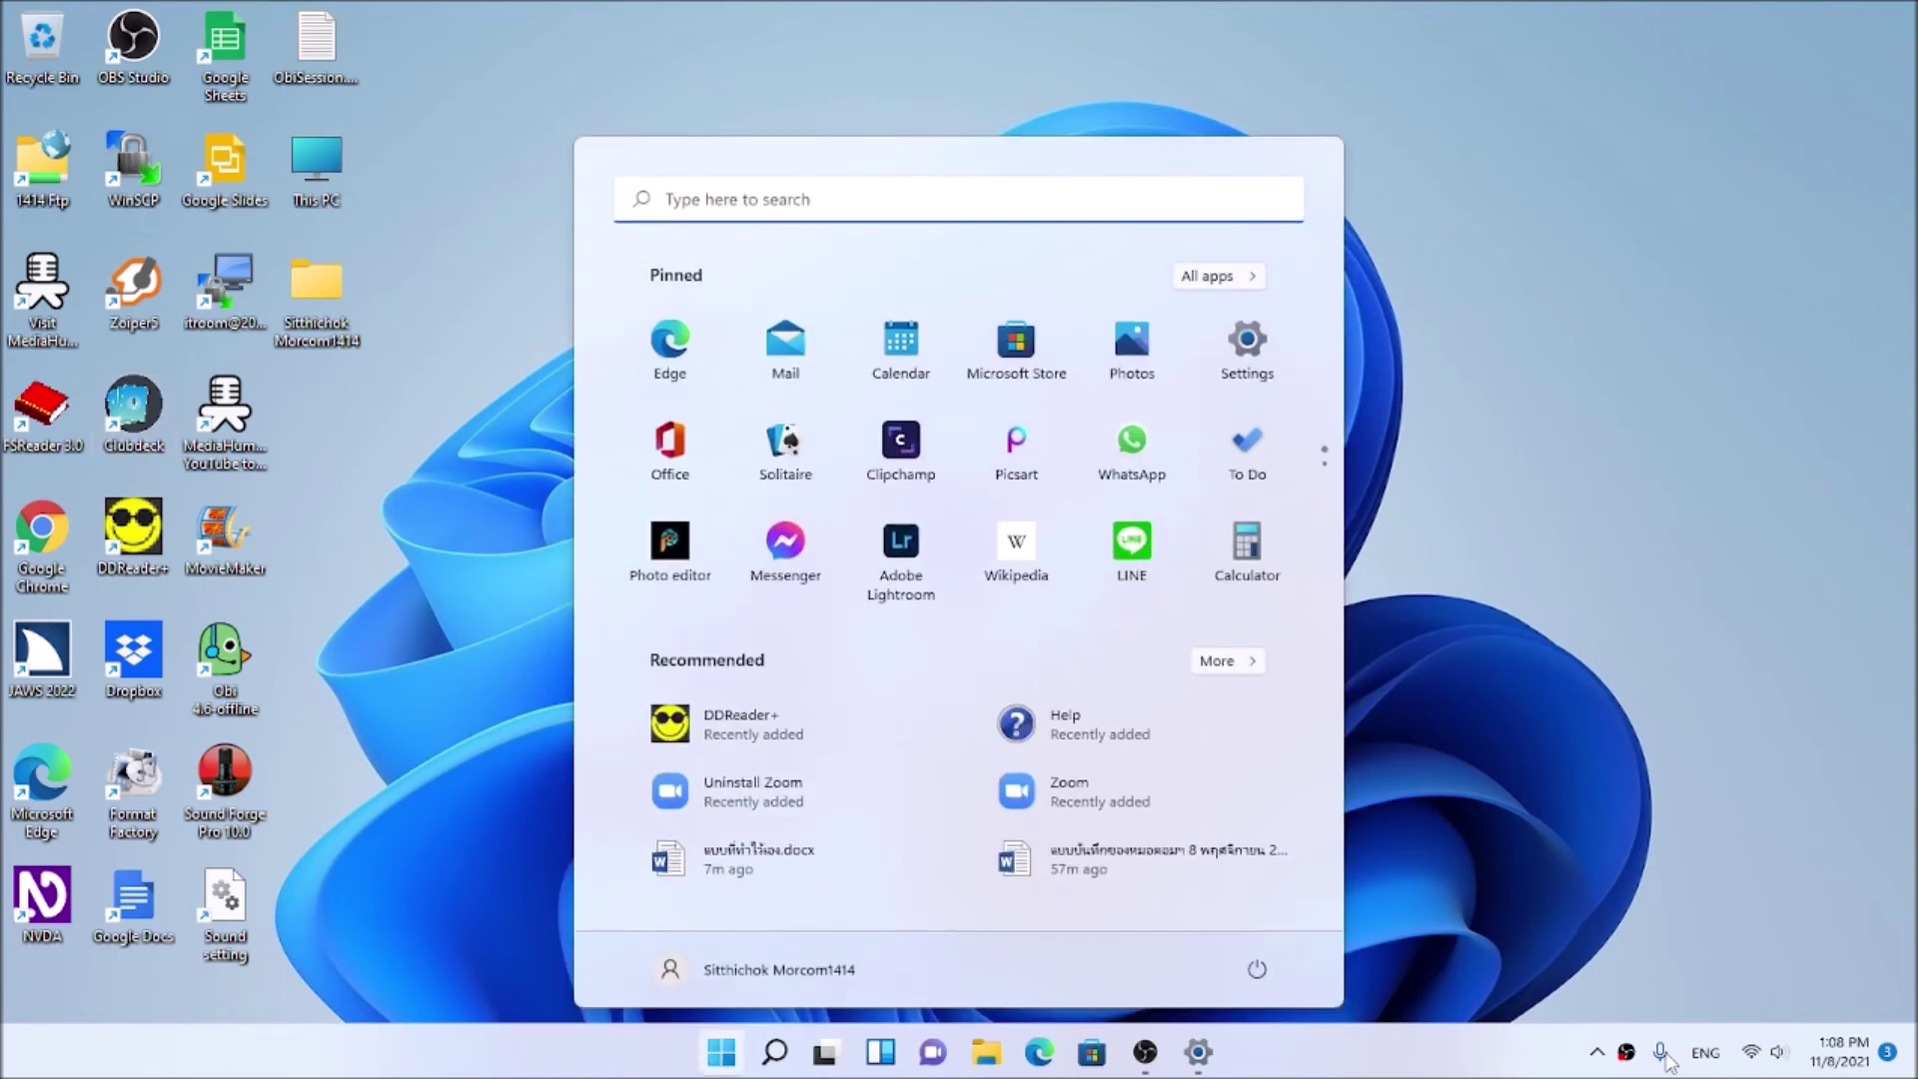
pyautogui.write('the')
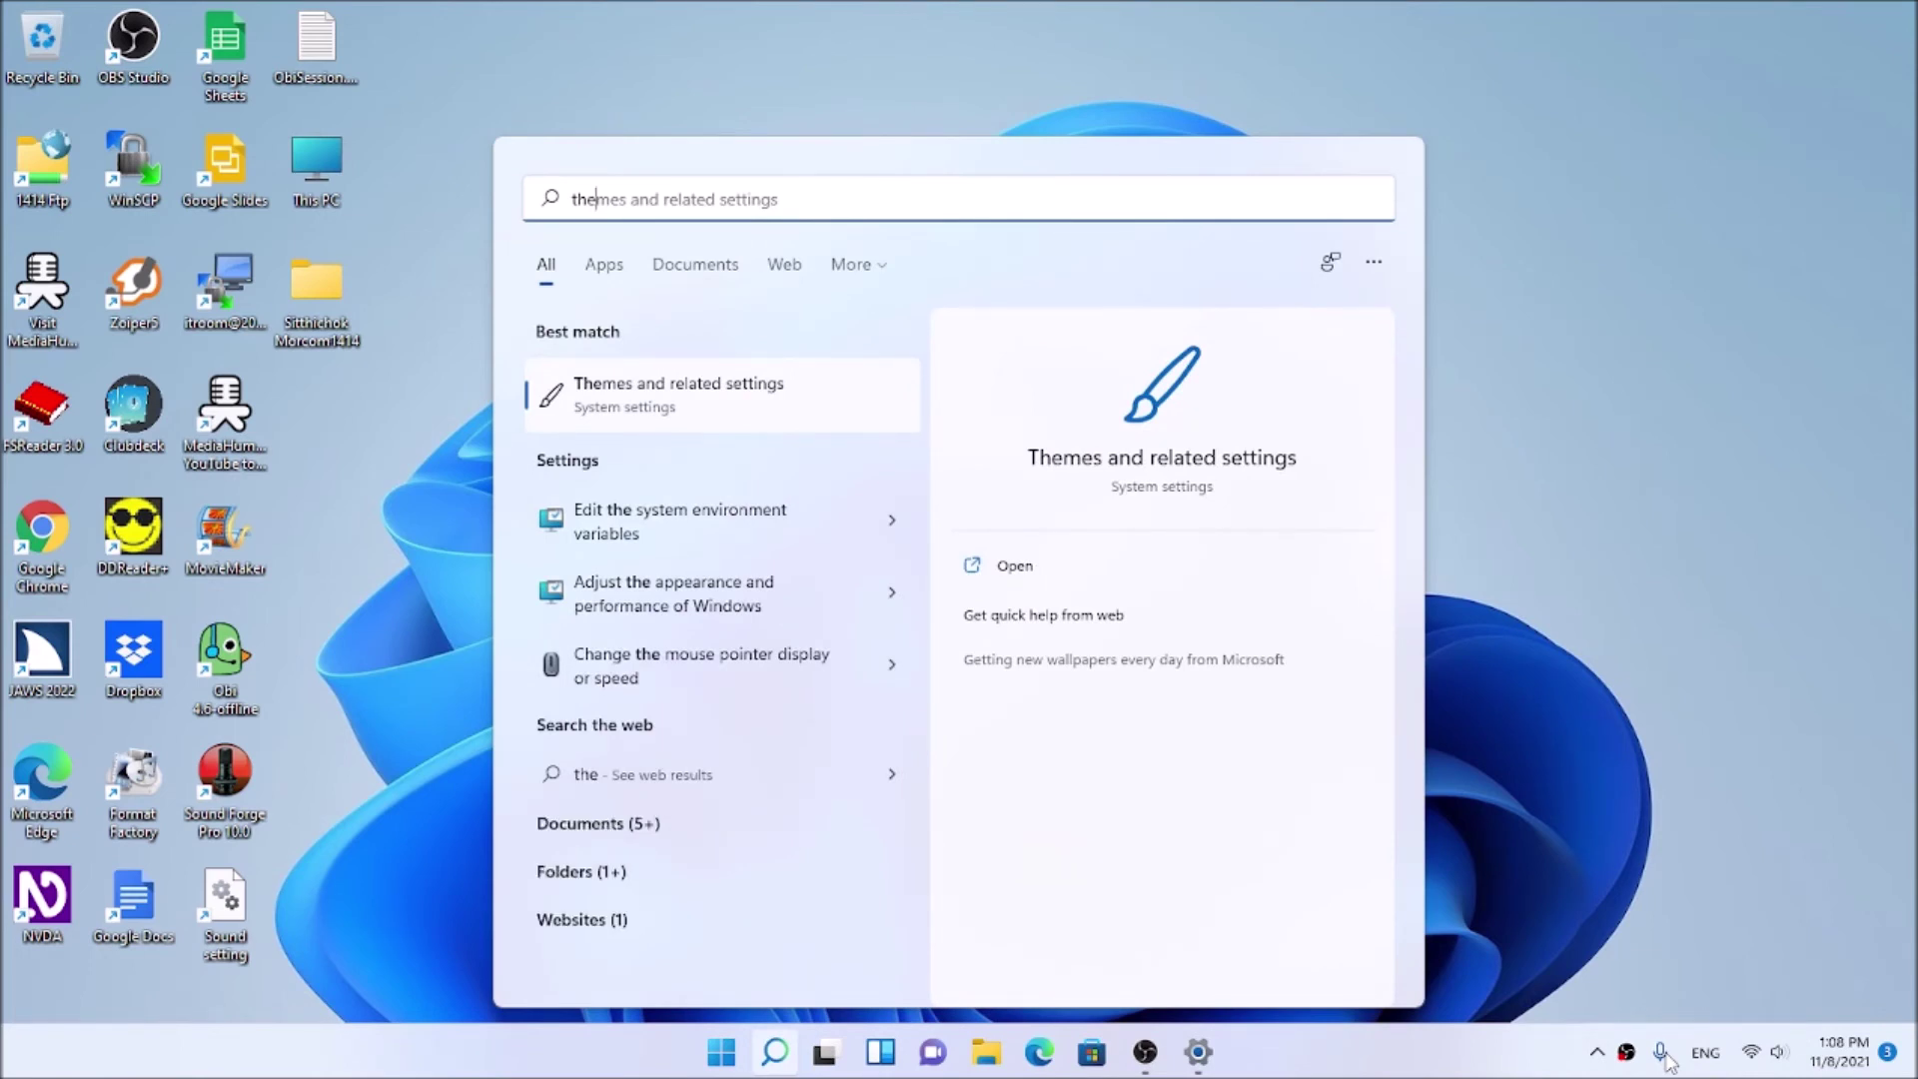
pyautogui.press('Down')
pyautogui.press('Up')
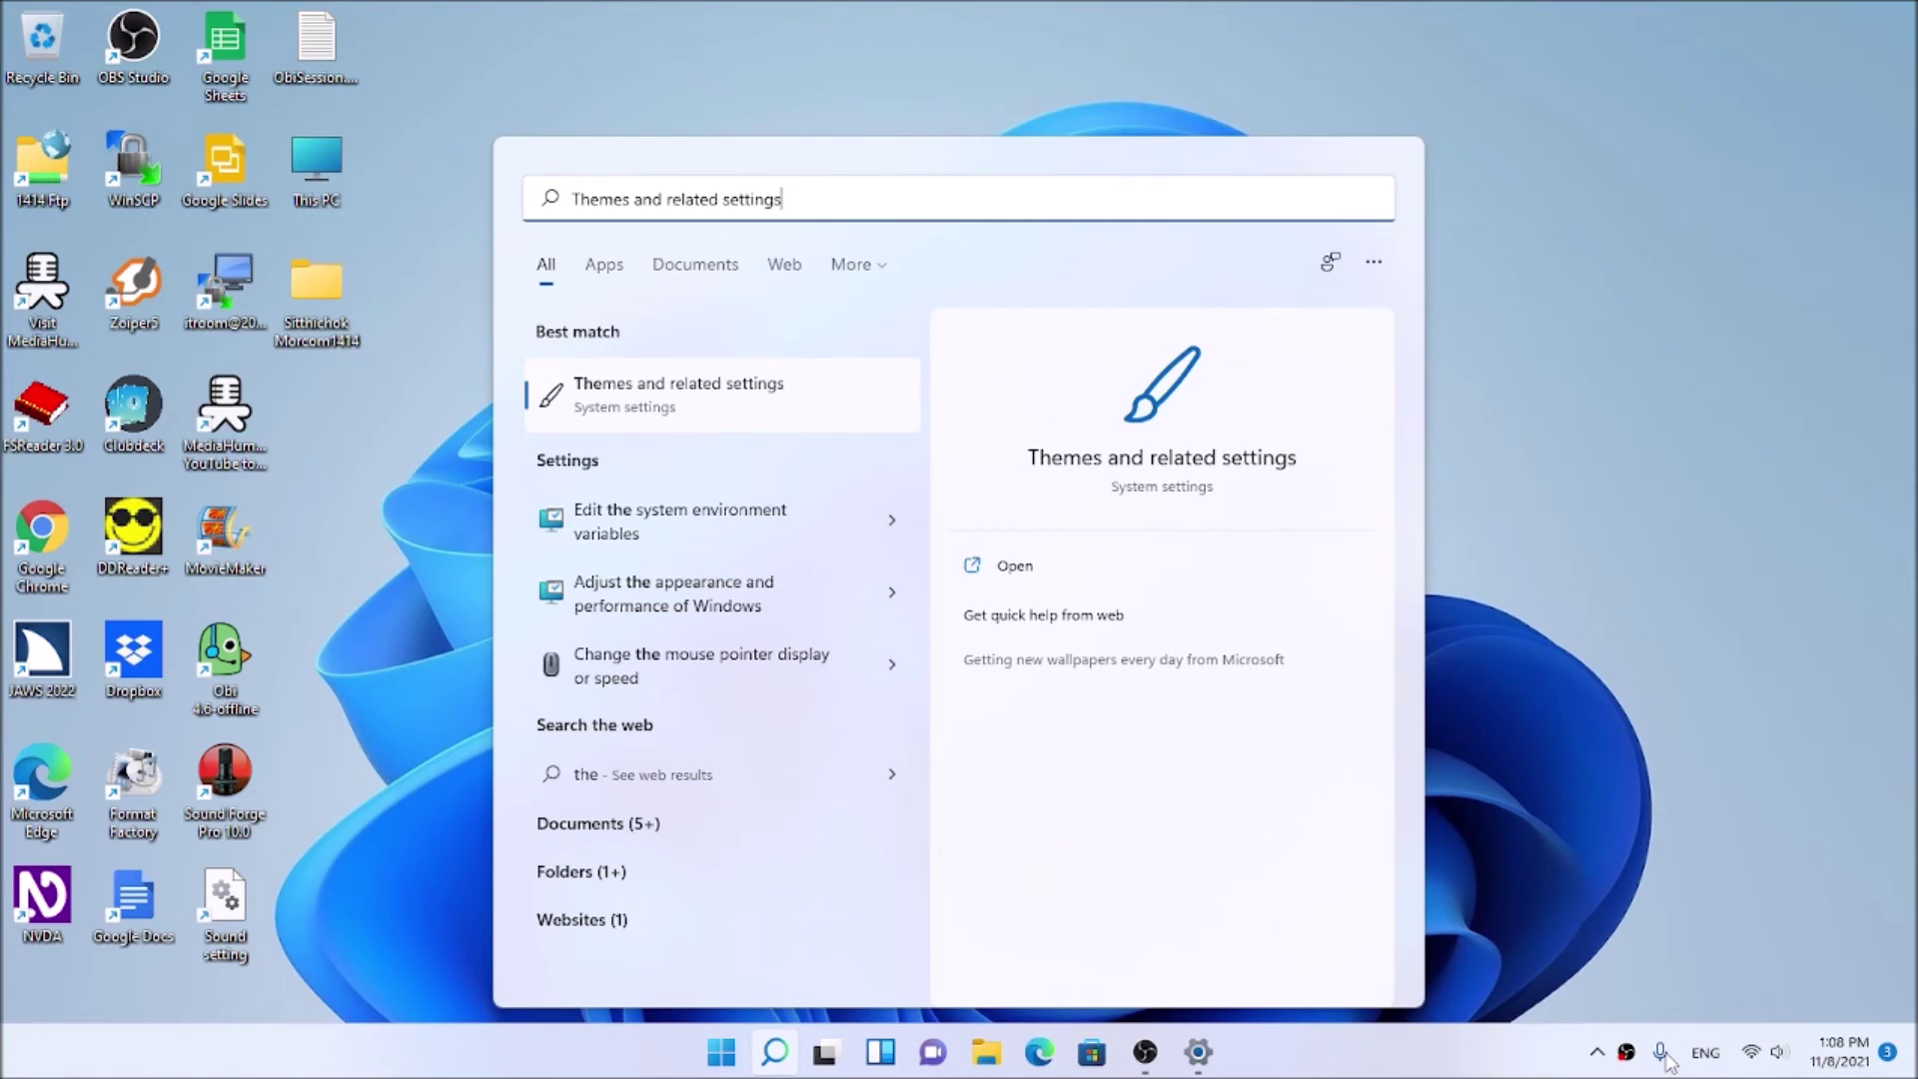
pyautogui.press('Return')
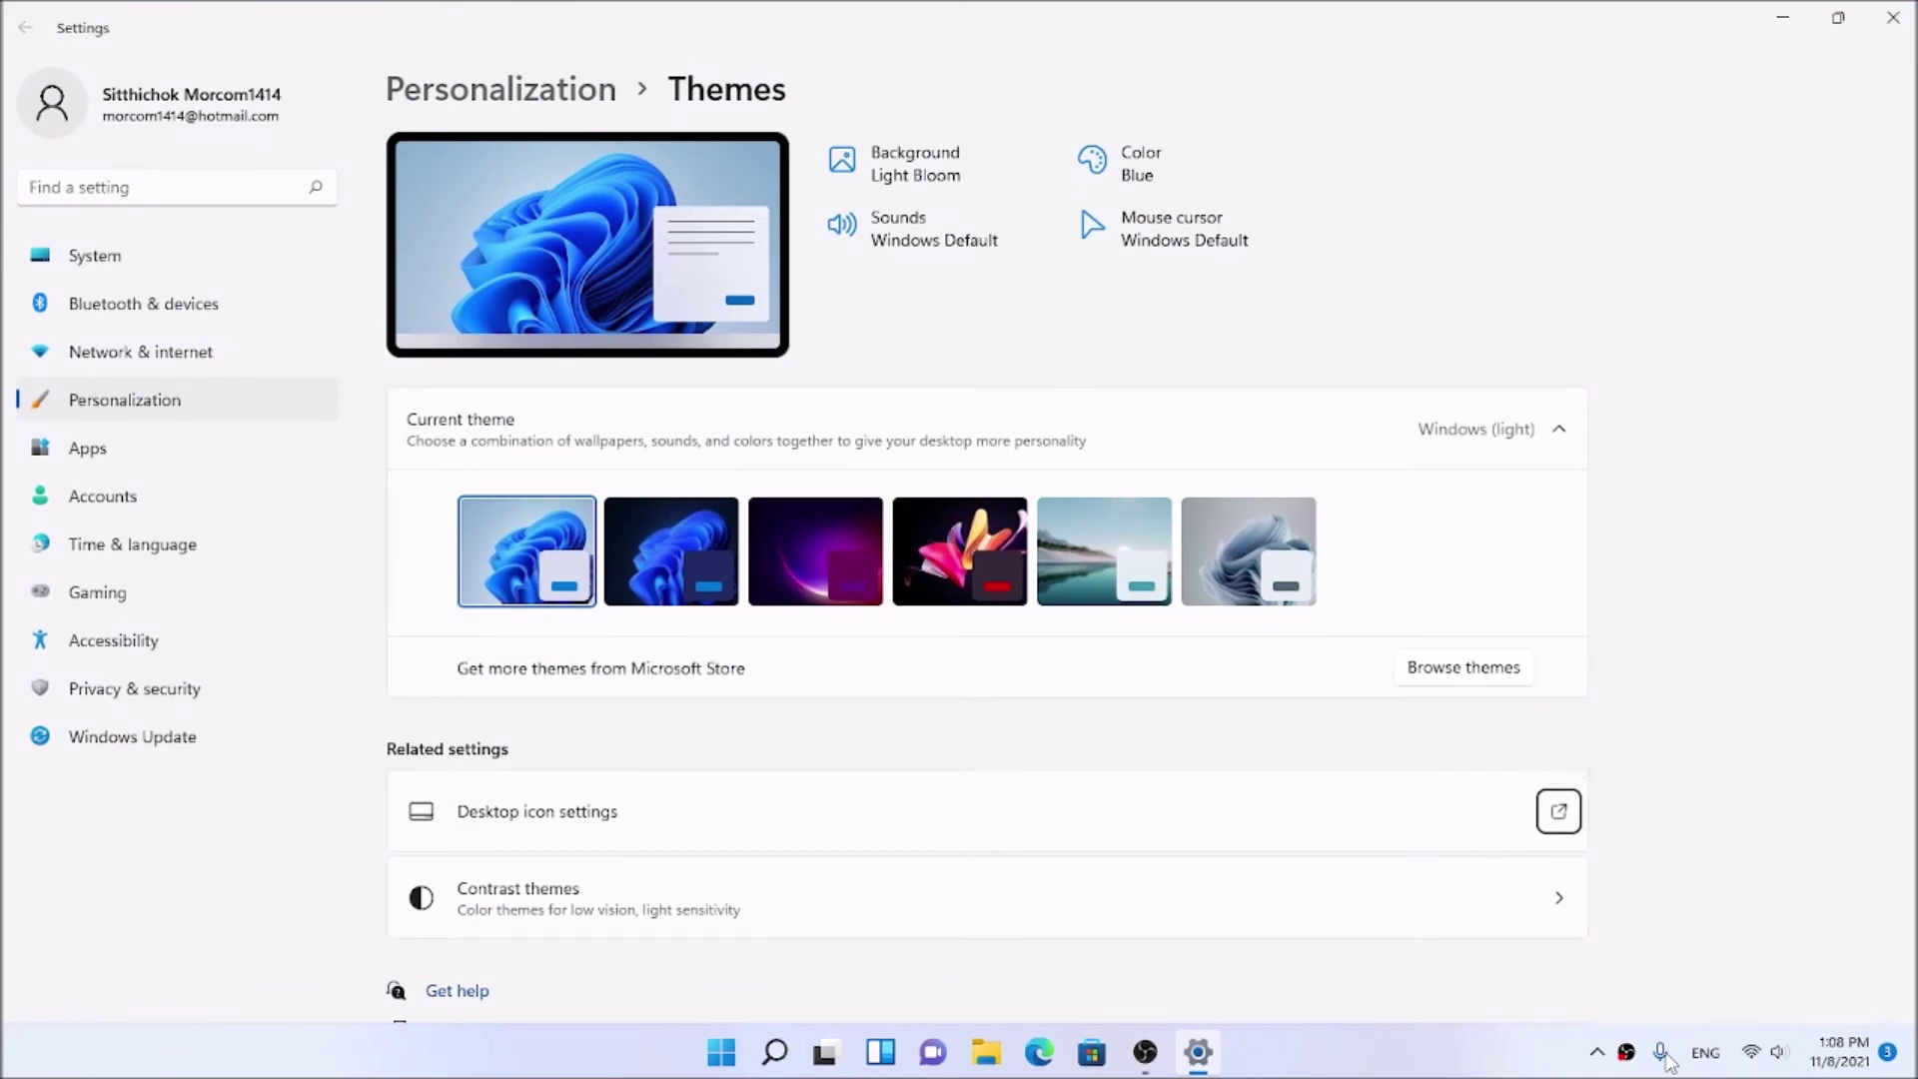
# Step: Open the Desktop icon settings from the related settings on the Themes page
pyautogui.press('Tab')
pyautogui.press('Tab')
pyautogui.press('Tab')
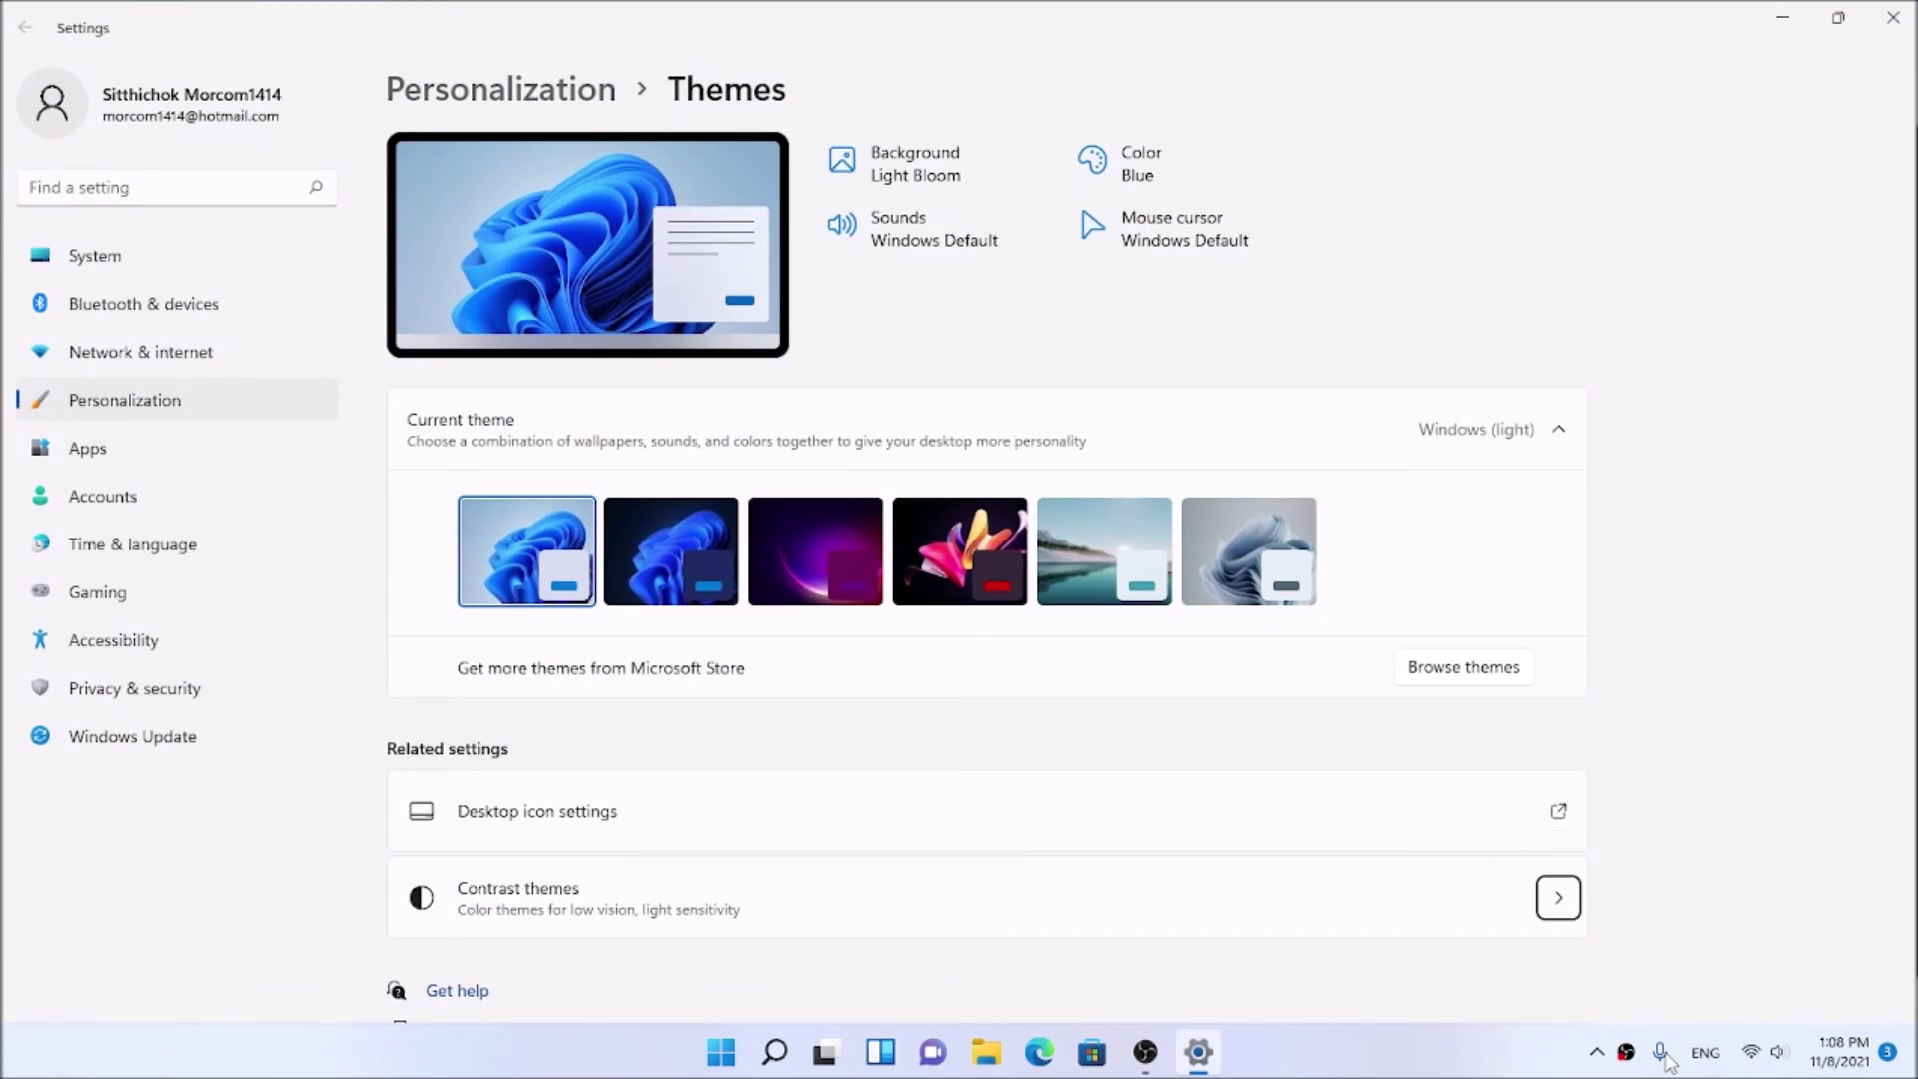
pyautogui.press('Tab')
pyautogui.press('Tab')
pyautogui.press('Tab')
pyautogui.press('Tab')
pyautogui.press('Tab')
pyautogui.press('Tab')
pyautogui.press('Tab')
pyautogui.press('Tab')
pyautogui.press('Tab')
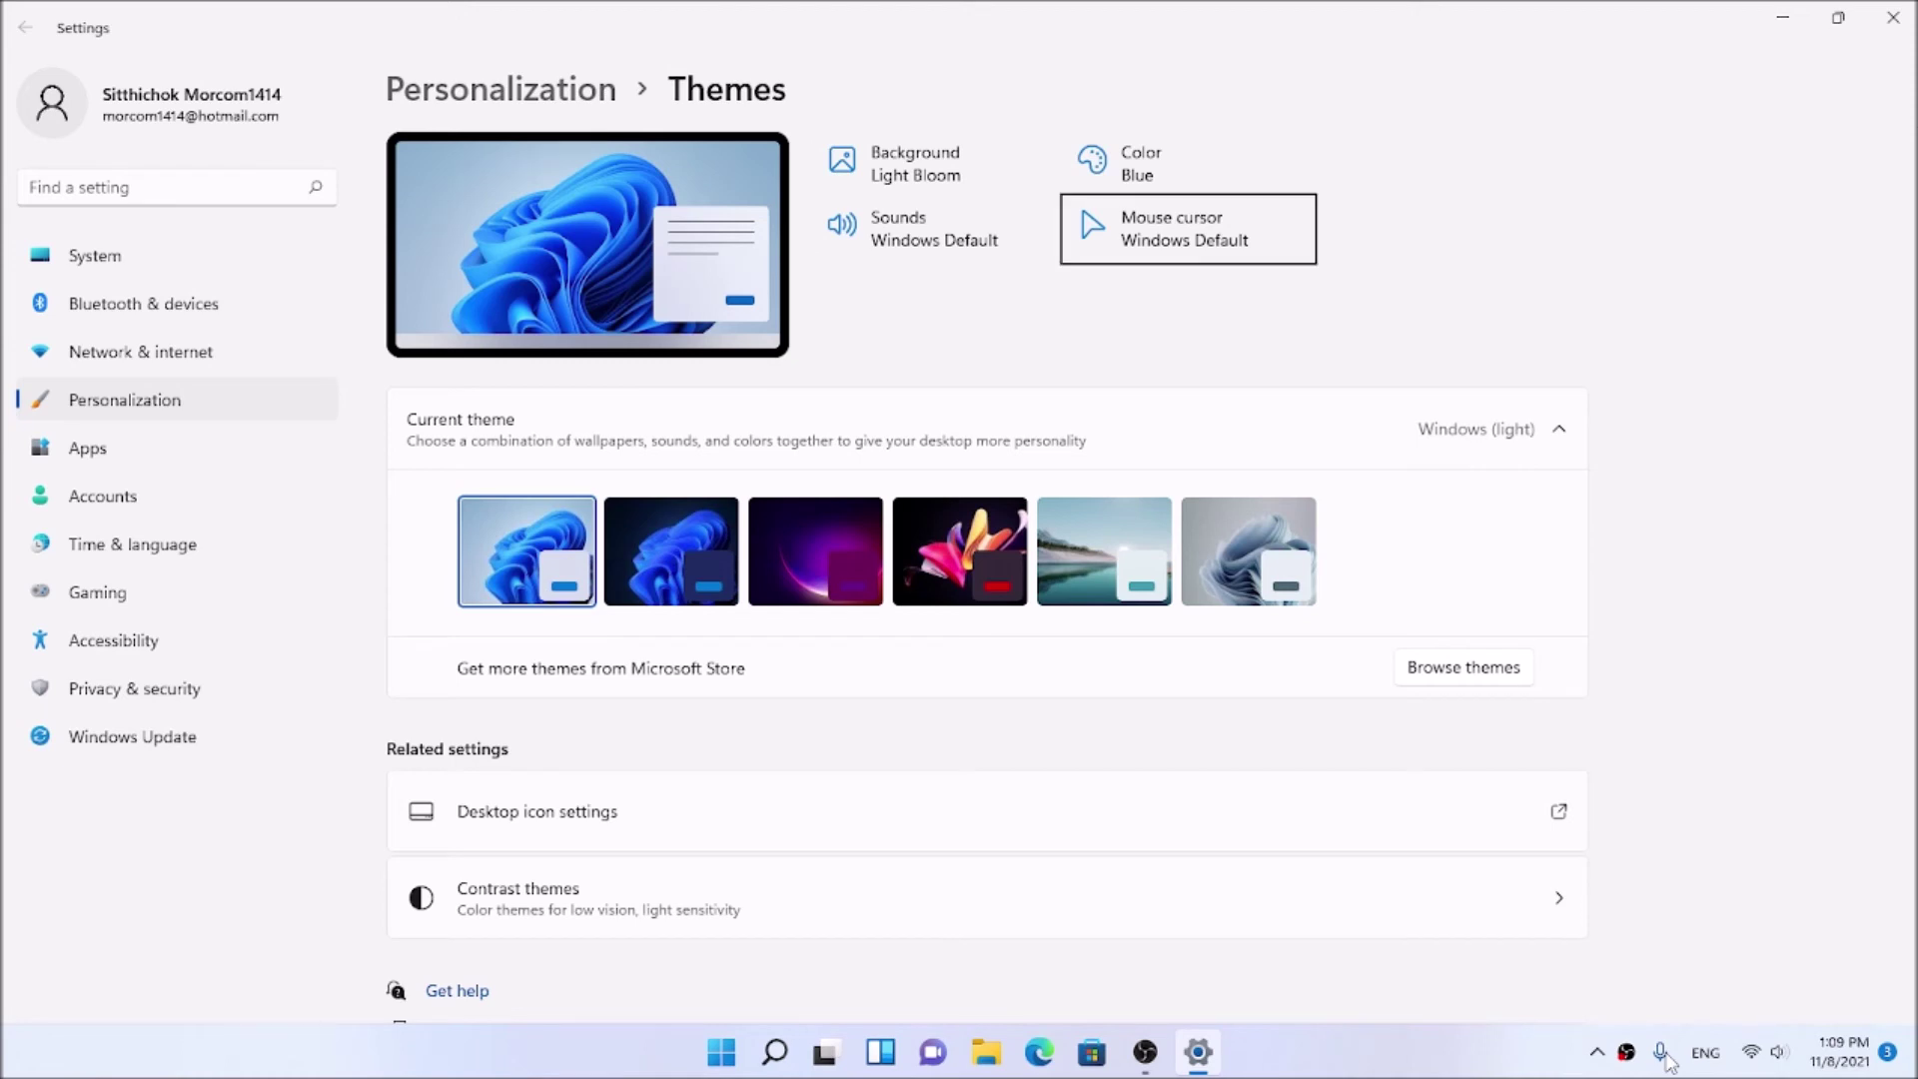
pyautogui.press('Tab')
pyautogui.press('Tab')
pyautogui.press('Tab')
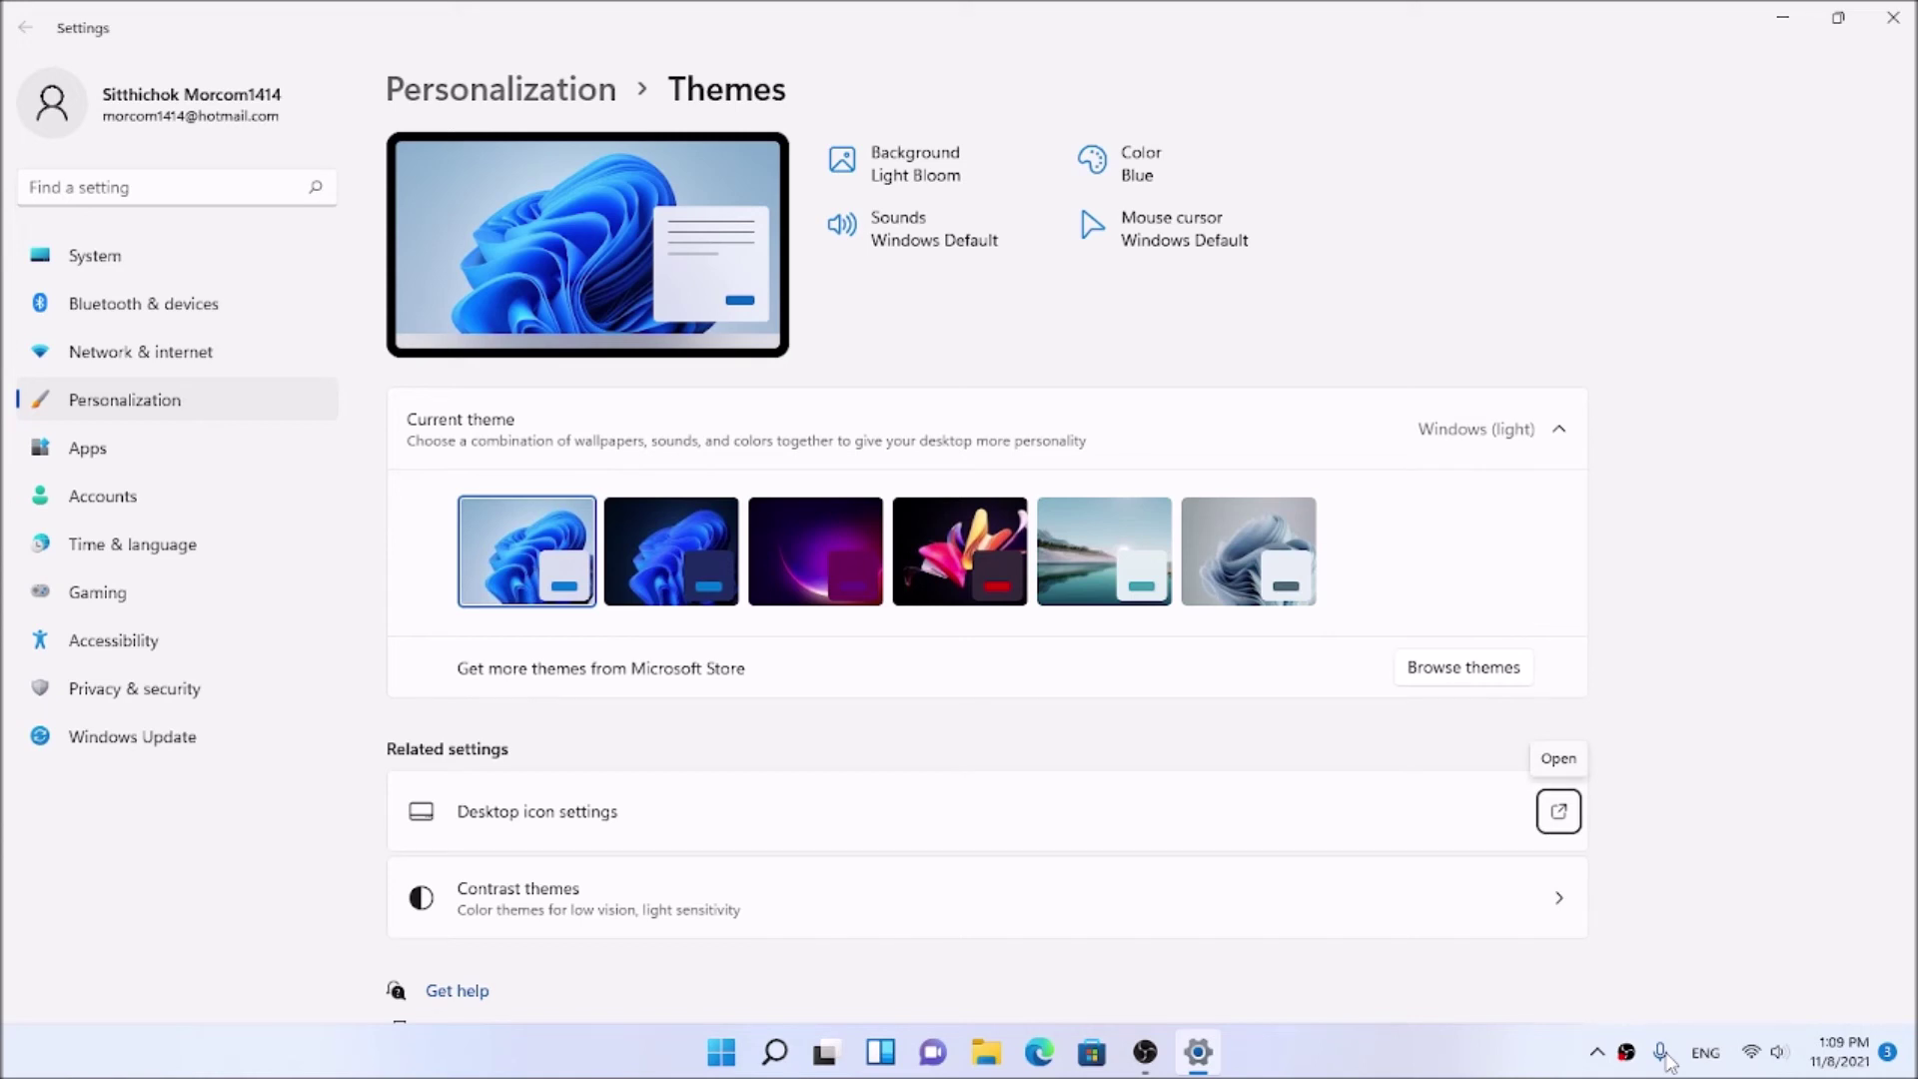
pyautogui.press('Return')
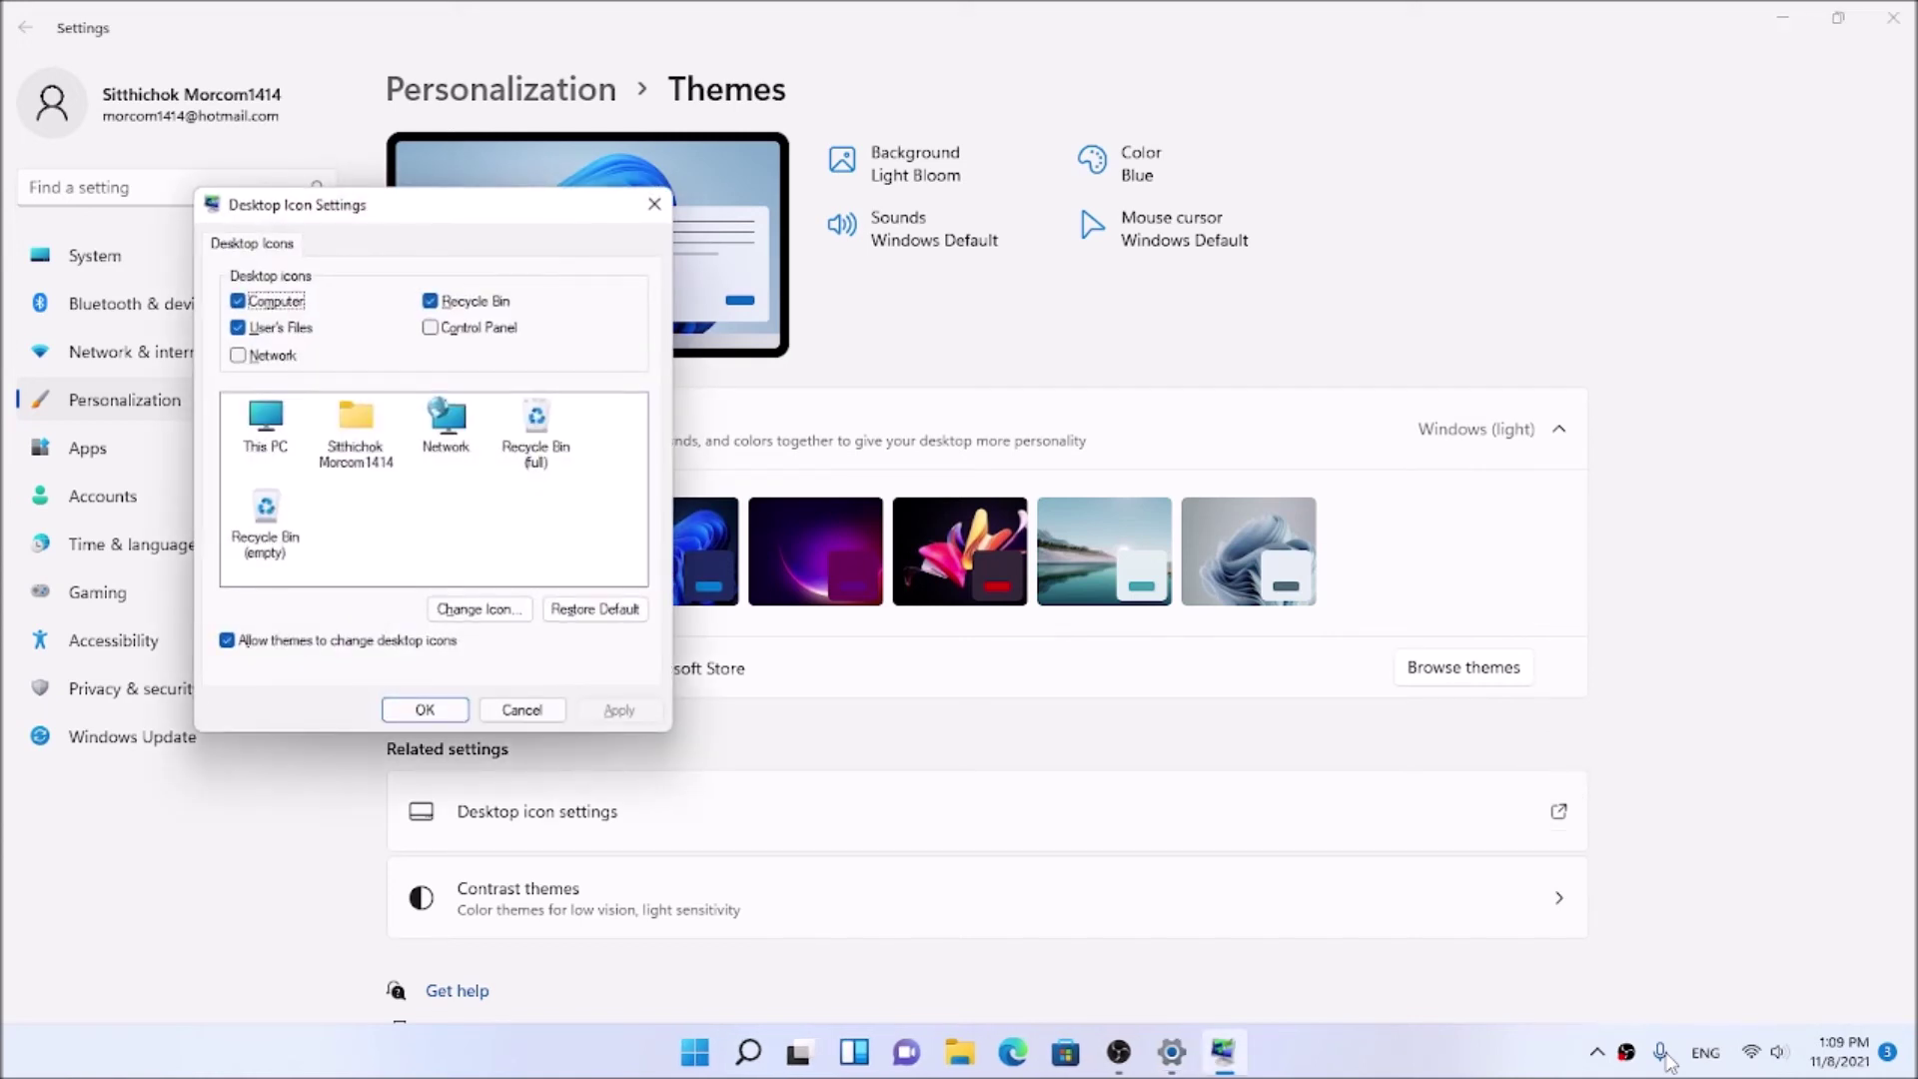
# Step: Enable the Control Panel desktop icon again and confirm the Desktop Icon Settings
pyautogui.press('Tab')
pyautogui.hotkey('shift', 'Tab')
pyautogui.press('Tab')
pyautogui.press('Tab')
pyautogui.press('Tab')
pyautogui.press('Tab')
pyautogui.press('space')
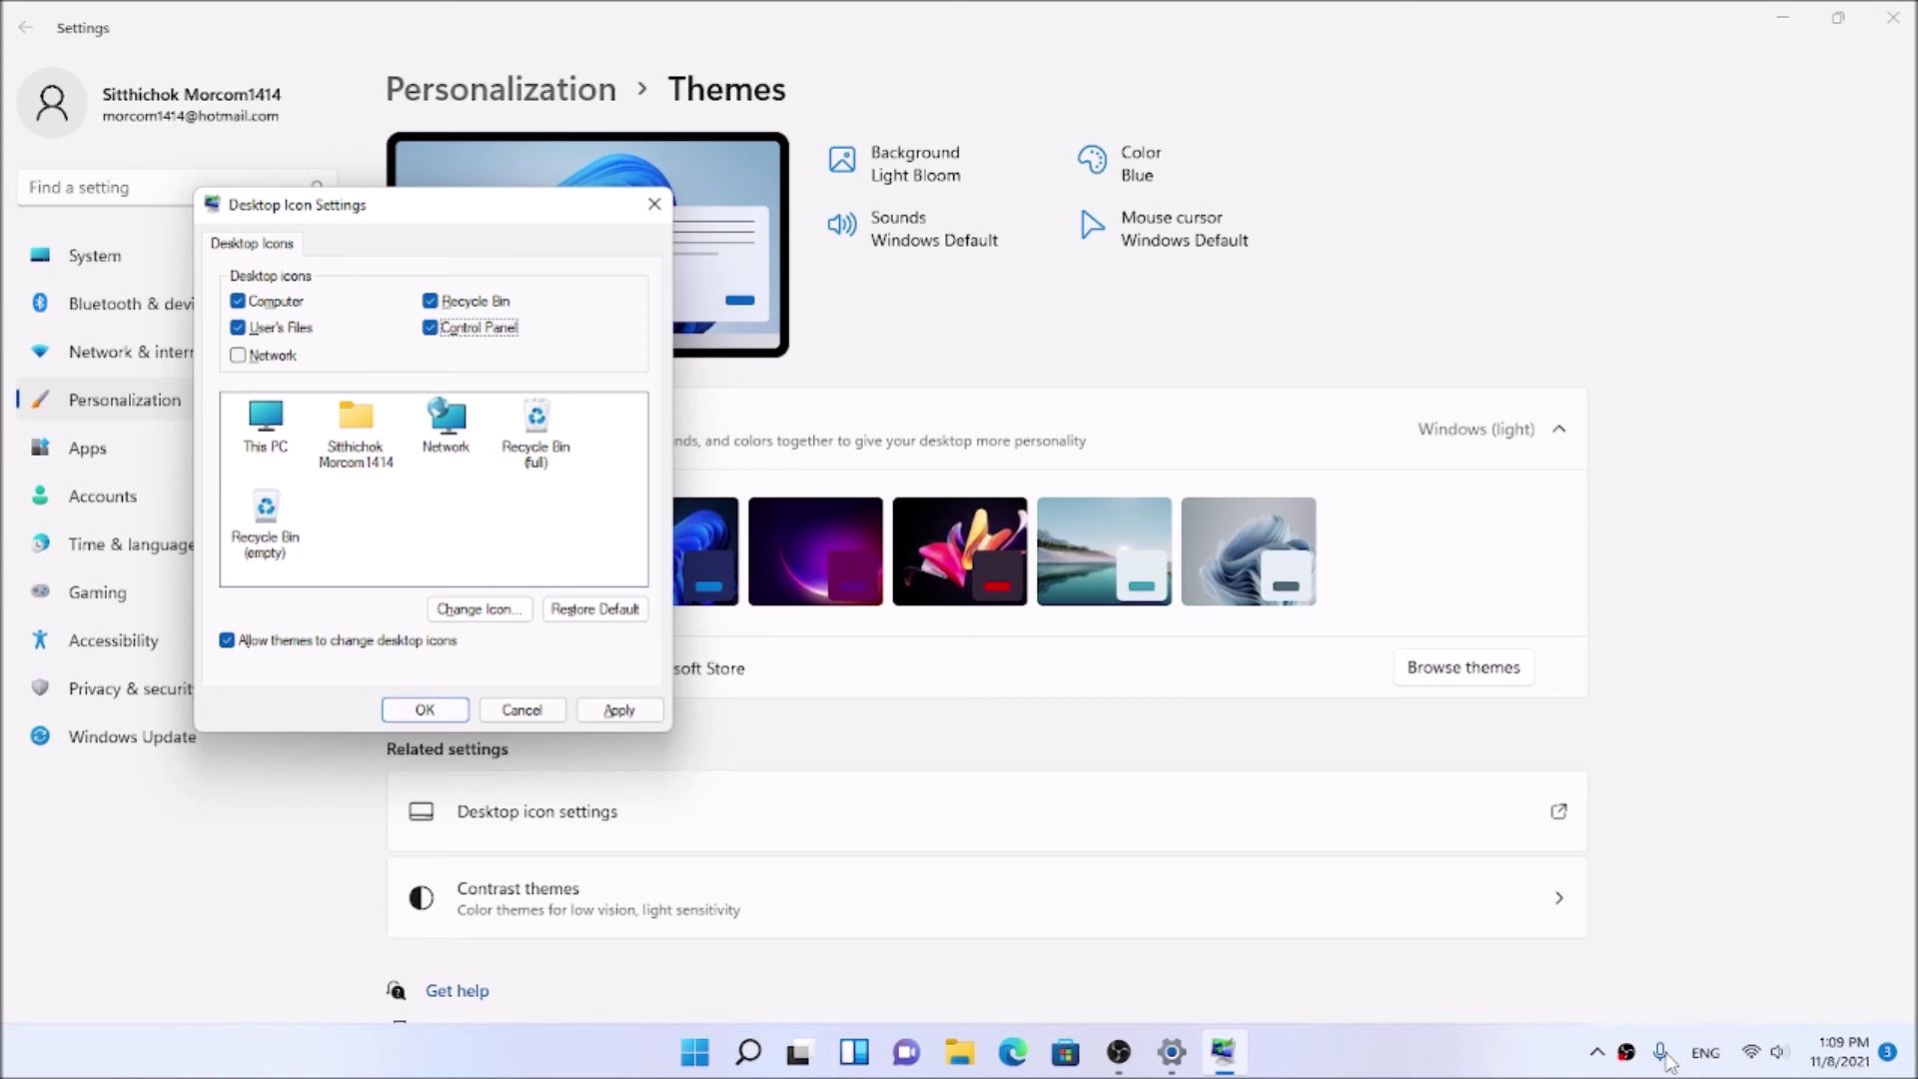
pyautogui.press('Return')
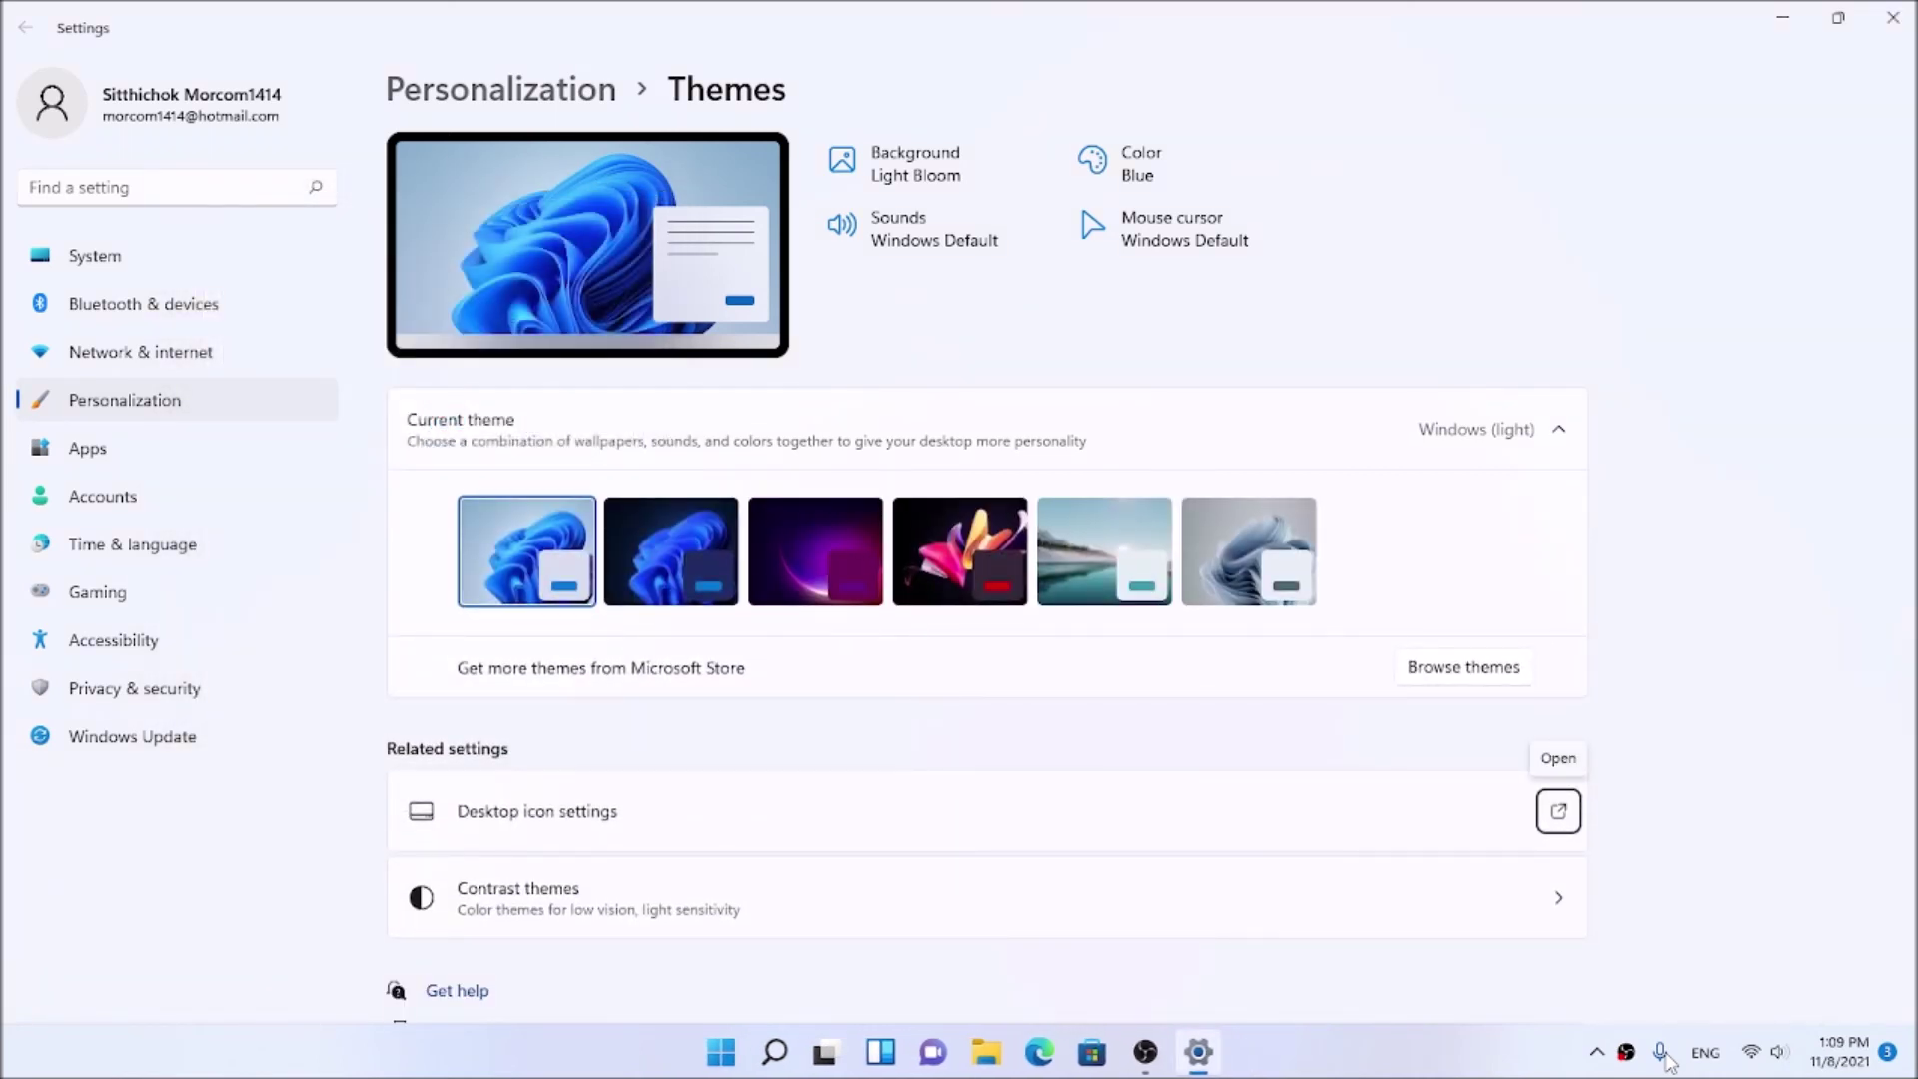
# Step: Close Settings and check the desktop for the Control Panel and This PC icons
pyautogui.hotkey('alt', 'F4')
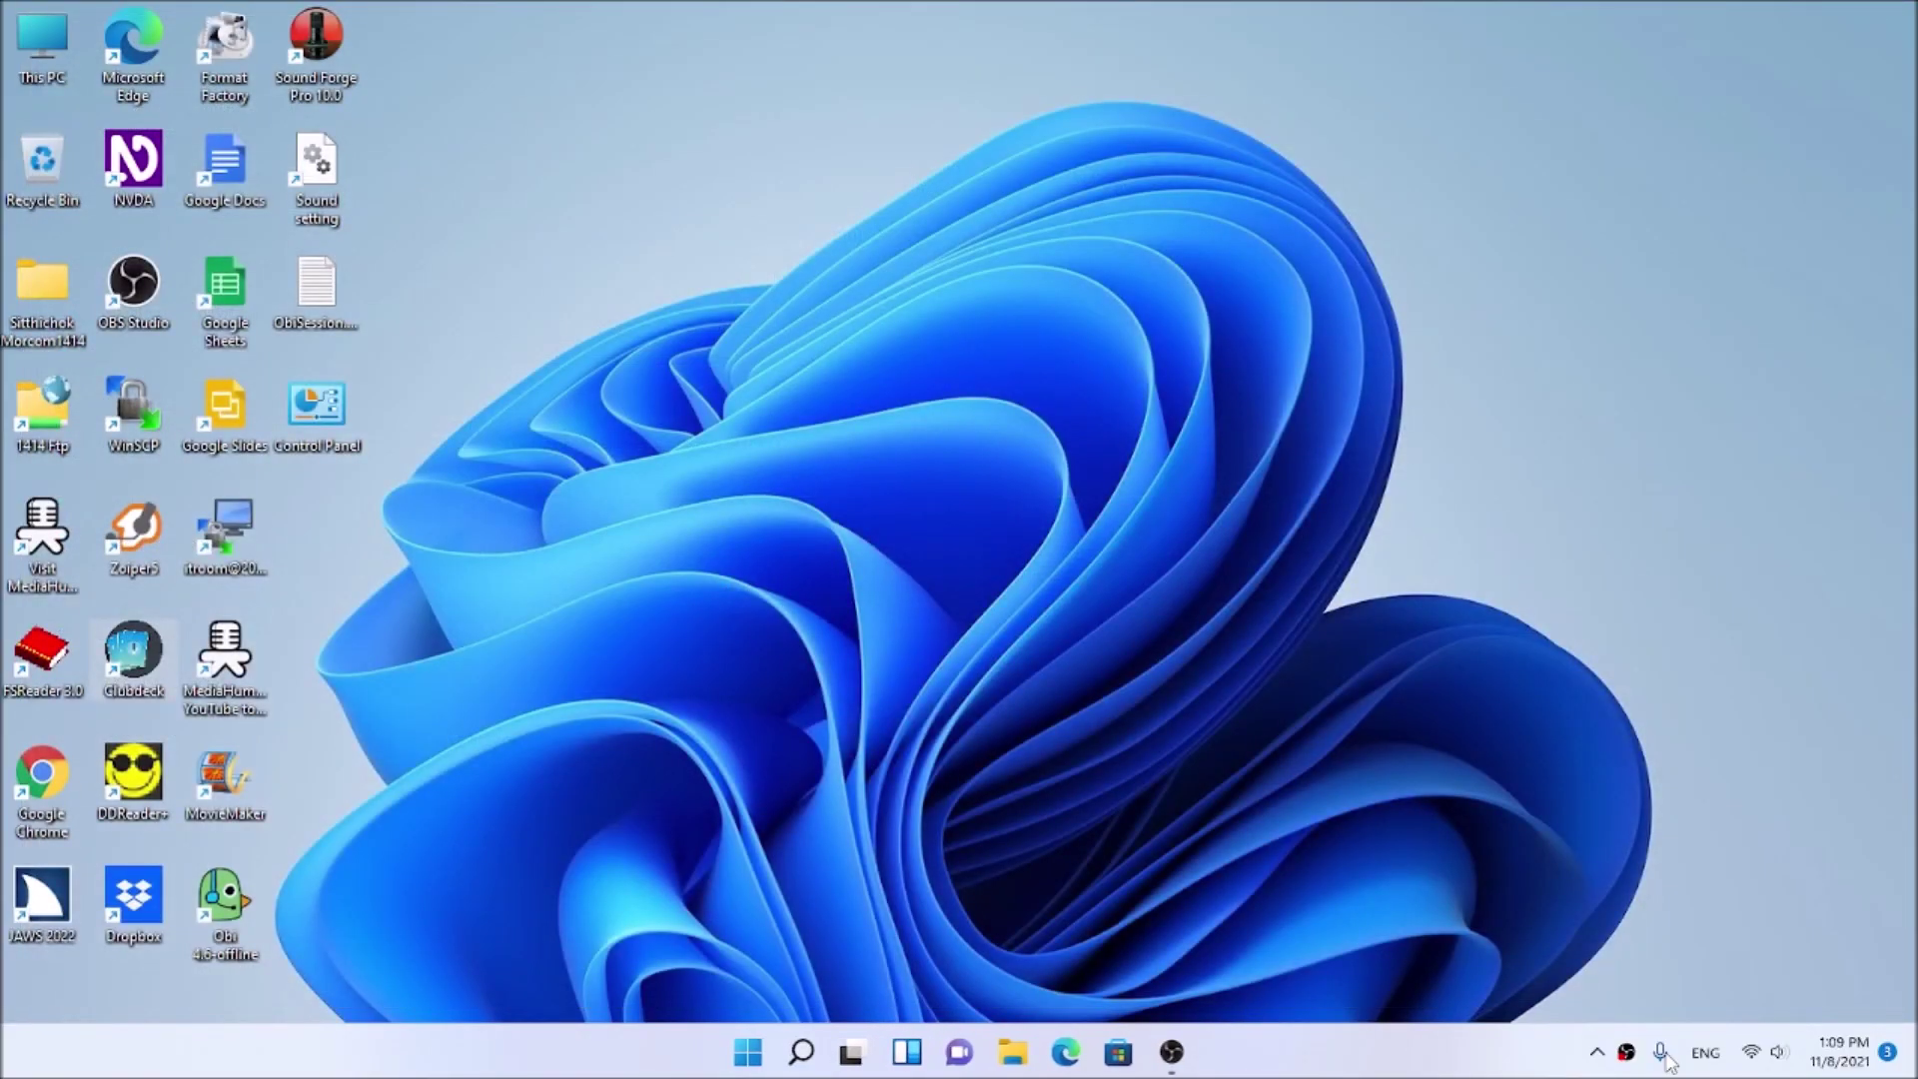
pyautogui.press('c')
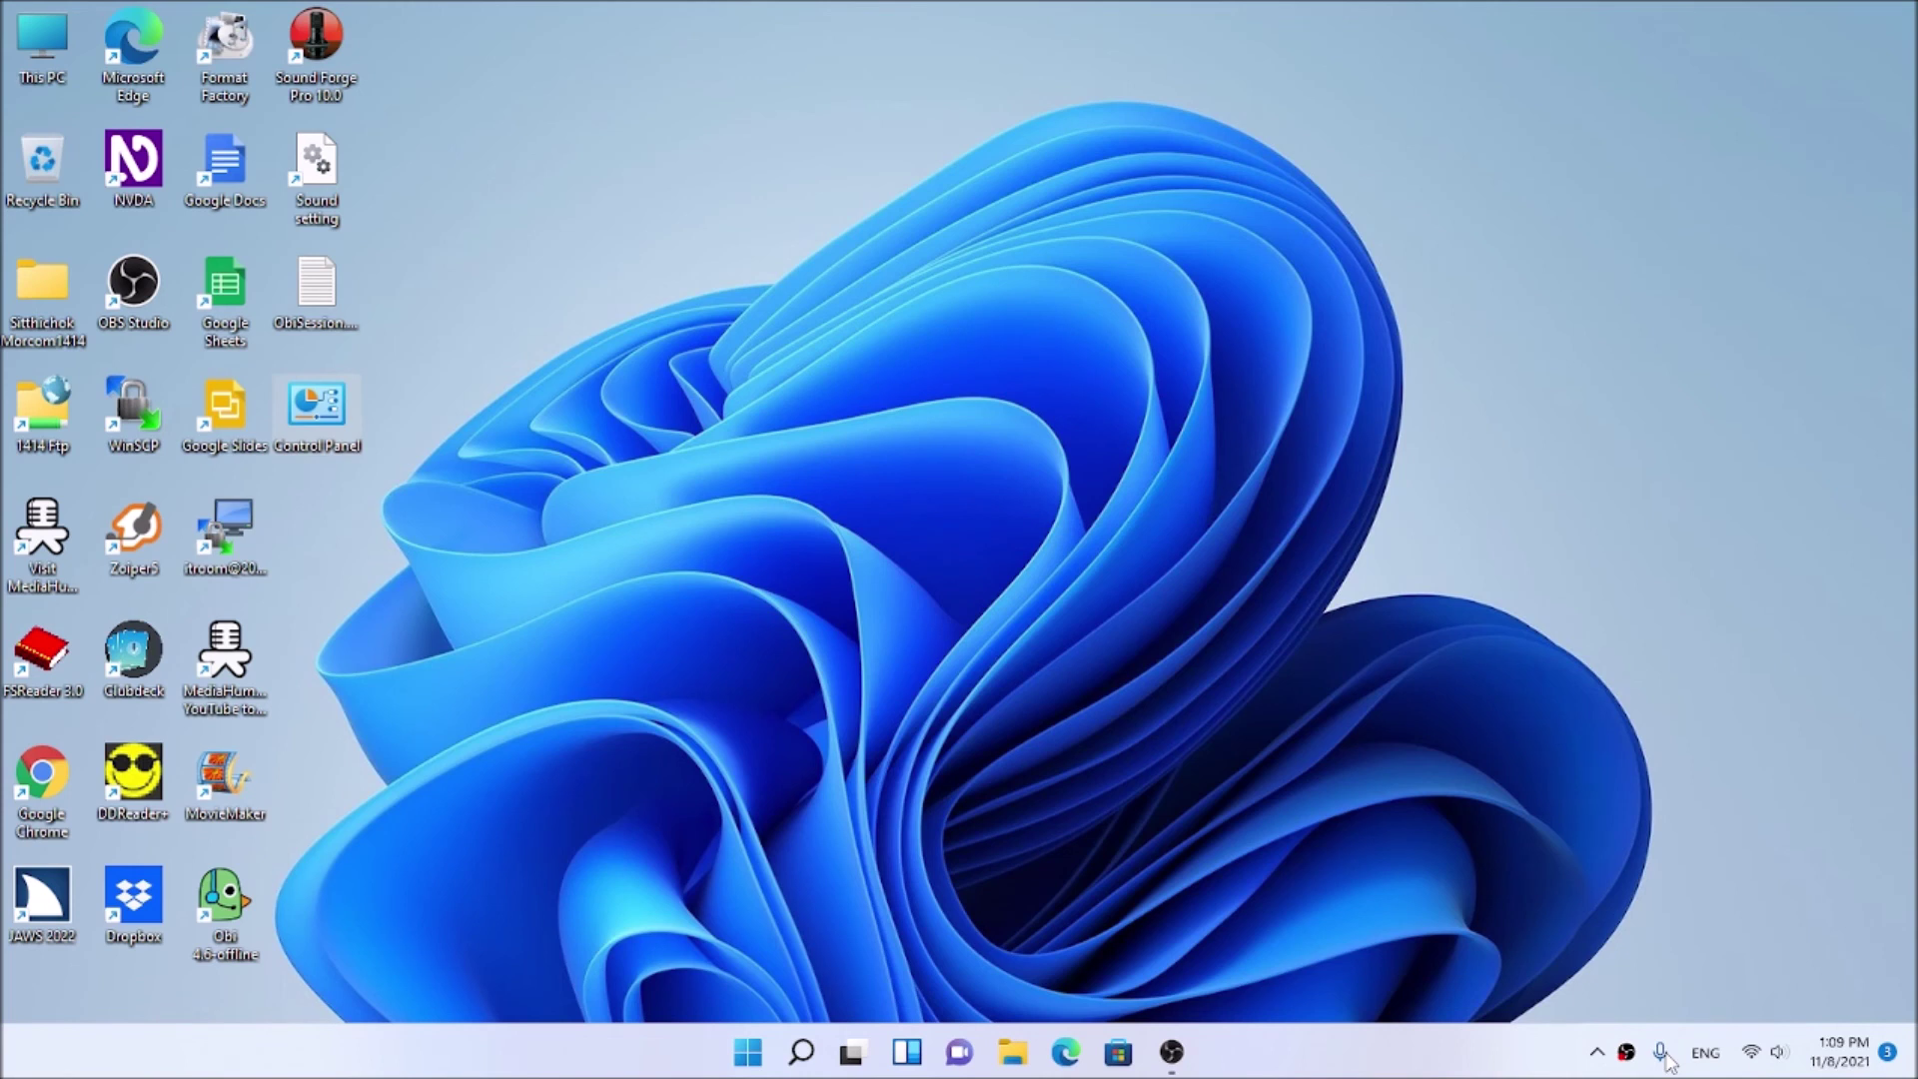
pyautogui.press('Home')
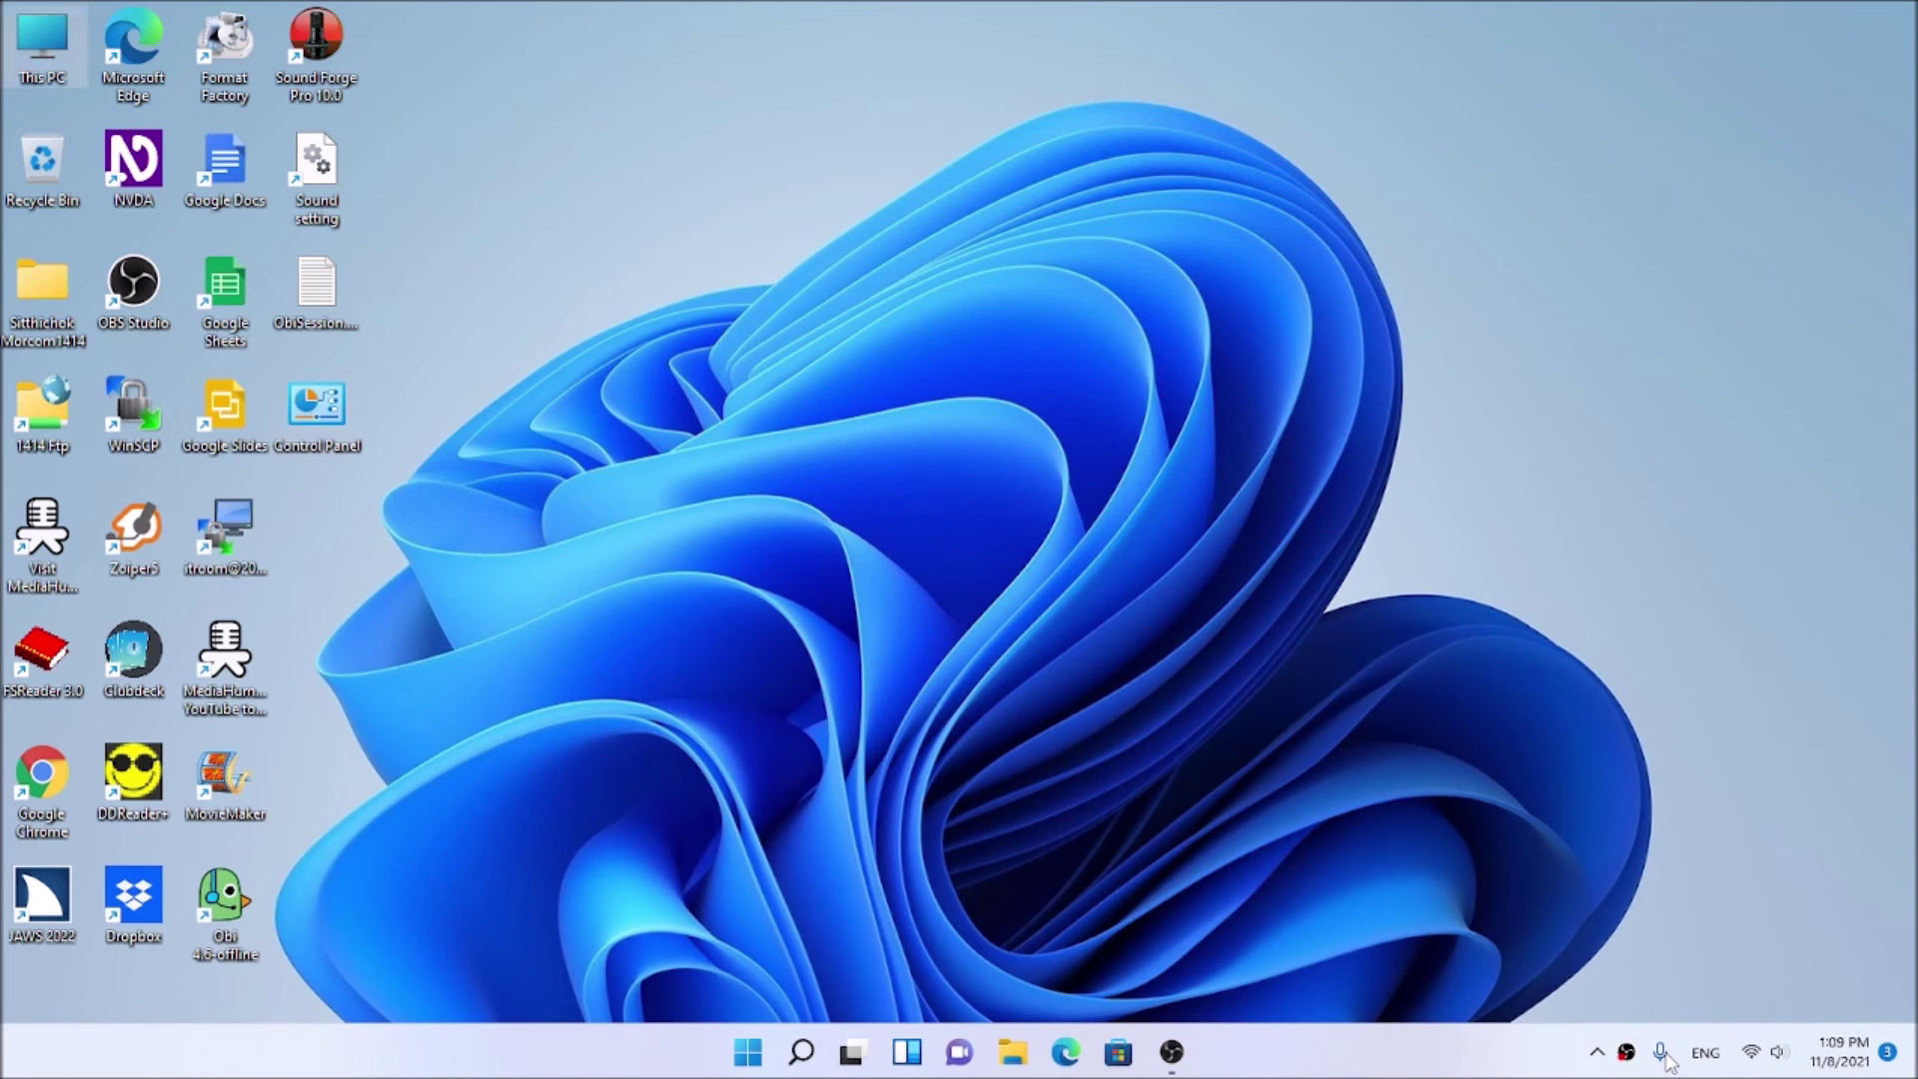